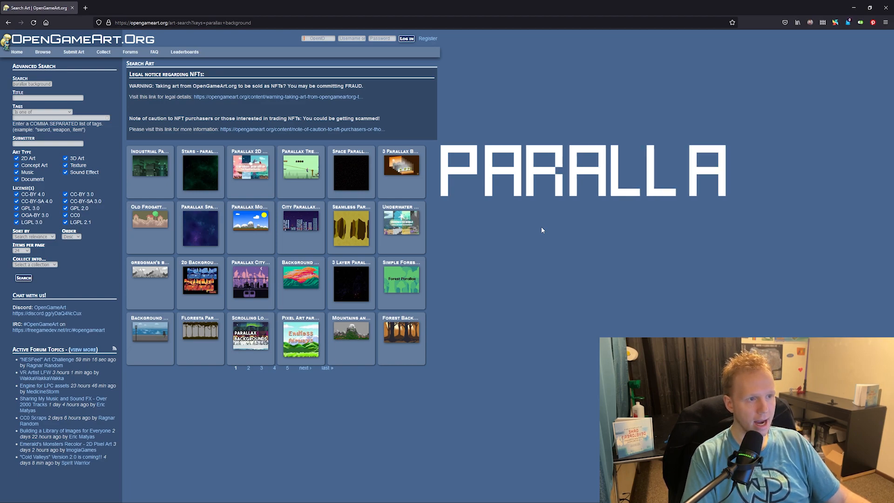
# Step: Preview the Parallax 2D Backgrounds art page, and download 3 Backgrounds - FREE.zip from the 3 Parallax Backgrounds page
pyautogui.click(257, 169)
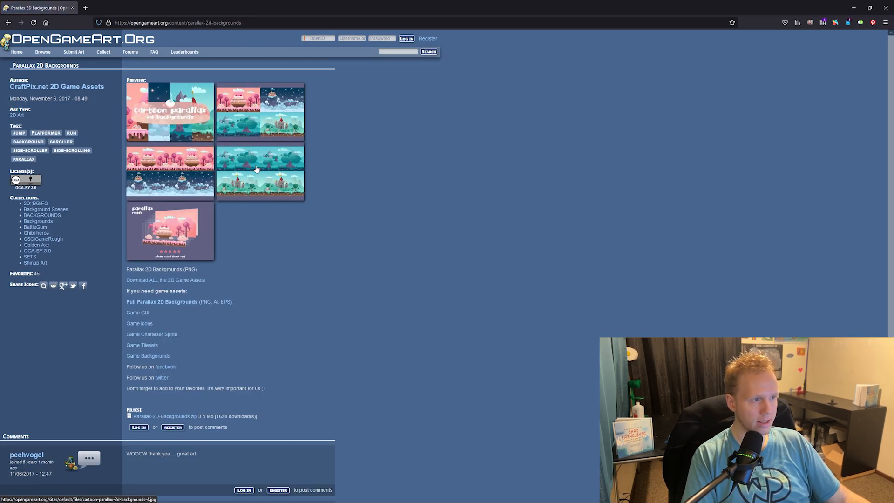
pyautogui.hotkey('alt', 'Left')
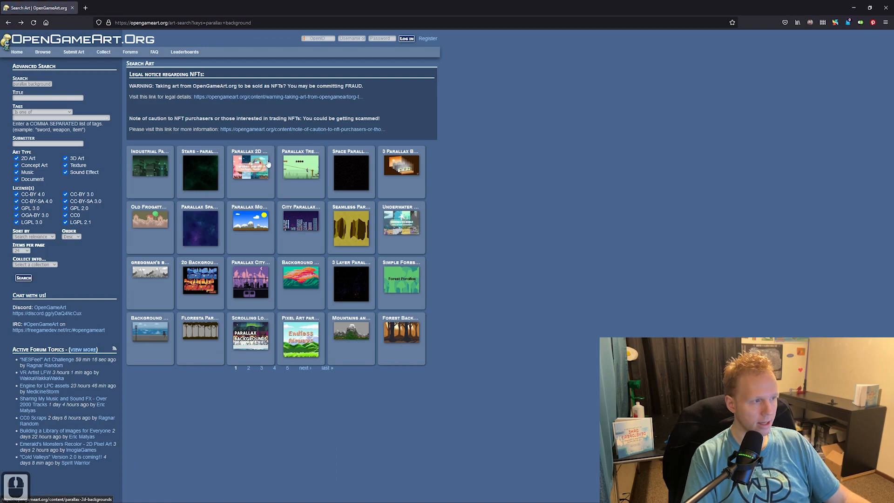
pyautogui.click(398, 174)
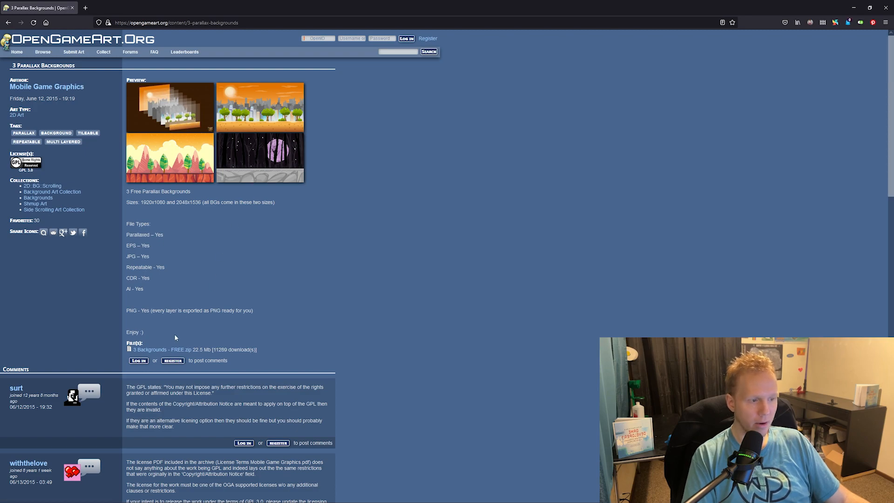
pyautogui.click(153, 350)
pyautogui.click(400, 341)
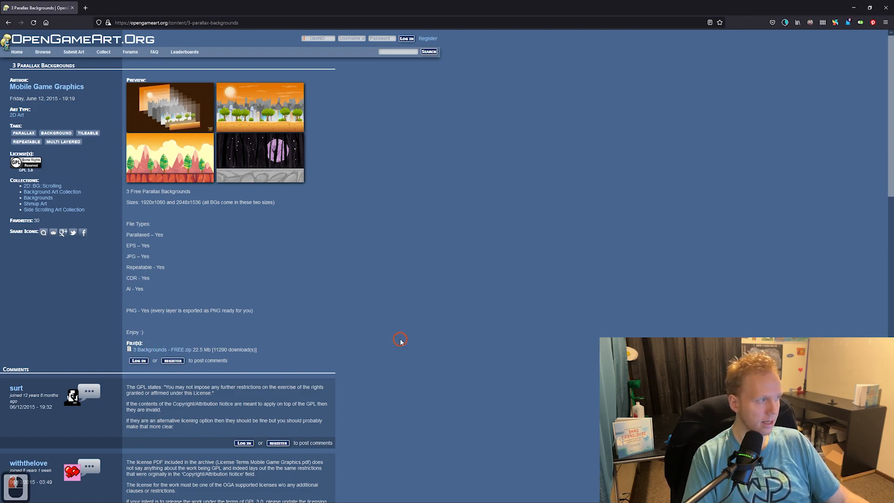
# Step: Open the downloaded 3 Backgrounds - FREE.zip in File Explorer and move its window clear of the webcam area
pyautogui.click(786, 24)
pyautogui.click(670, 36)
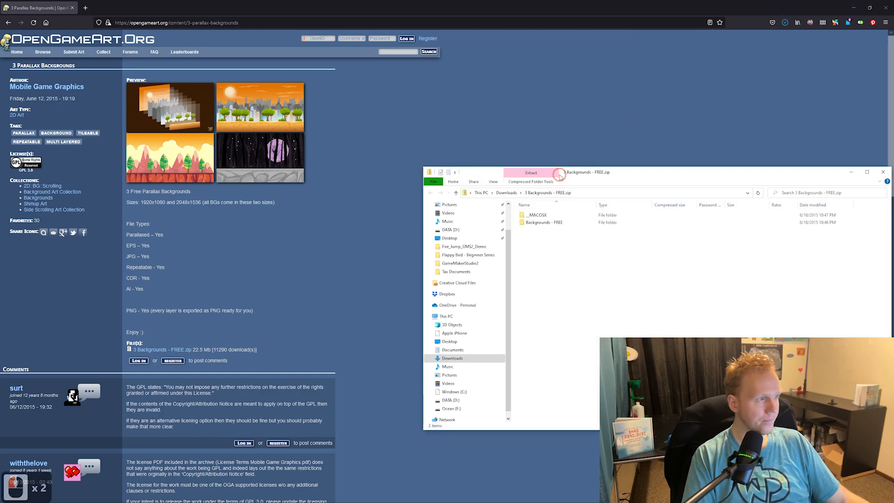
pyautogui.click(571, 173)
pyautogui.moveTo(571, 173); pyautogui.dragTo(330, 147)
# Step: Extract everything in 3 Backgrounds - FREE.zip to the suggested folder in Downloads, showing the extracted files when complete
pyautogui.click(299, 156)
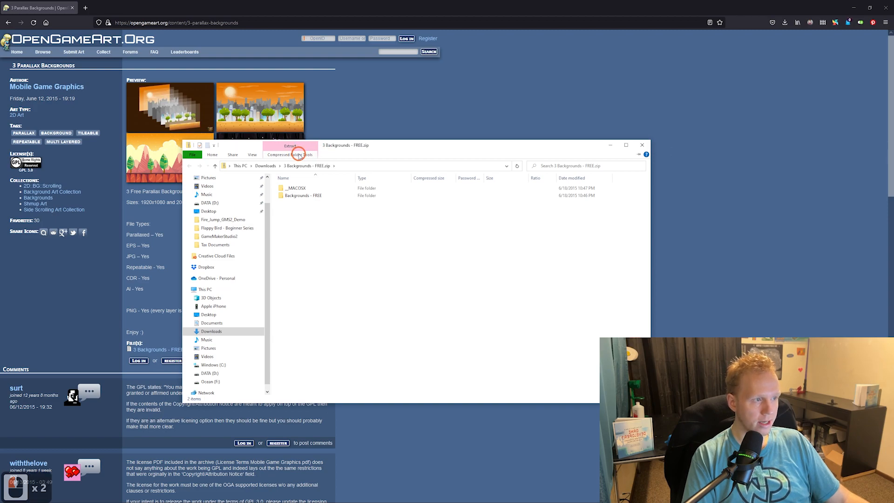
pyautogui.click(286, 158)
pyautogui.click(283, 152)
pyautogui.click(268, 152)
pyautogui.click(291, 154)
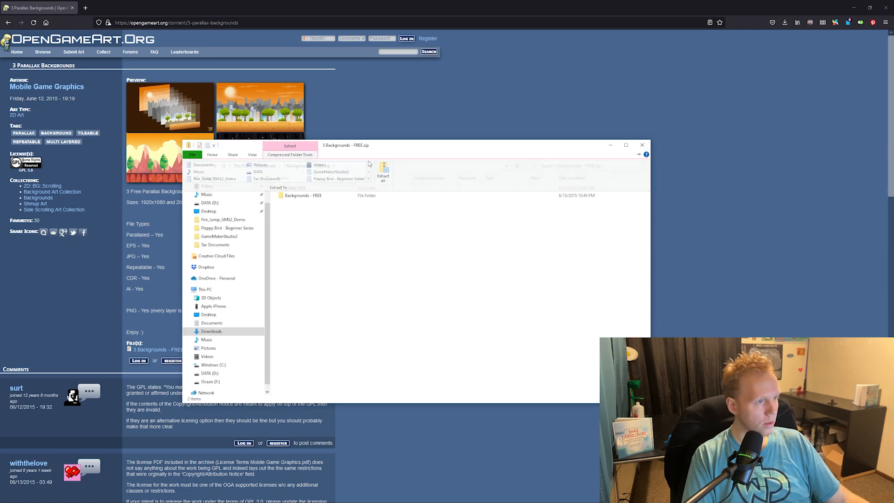
pyautogui.click(304, 153)
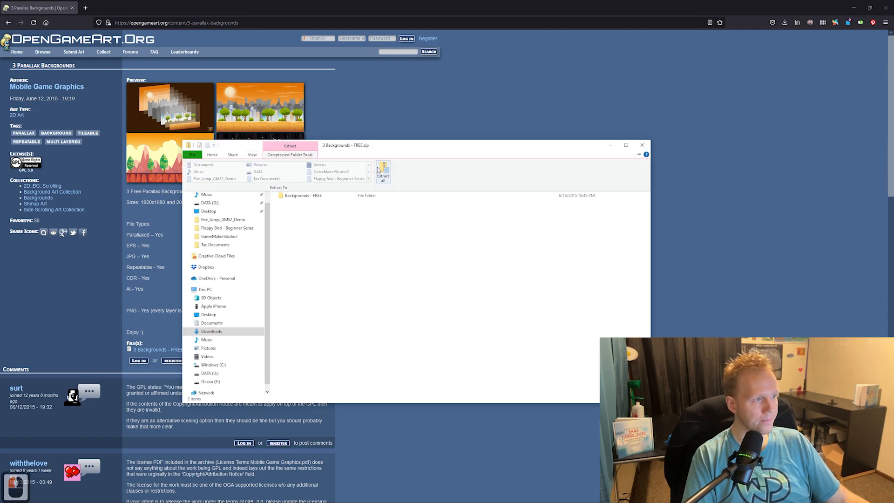
pyautogui.click(377, 167)
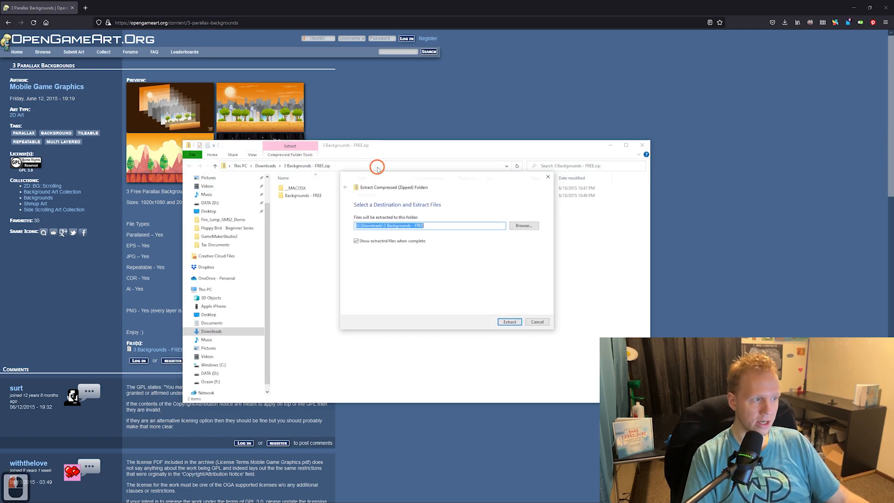
pyautogui.click(510, 321)
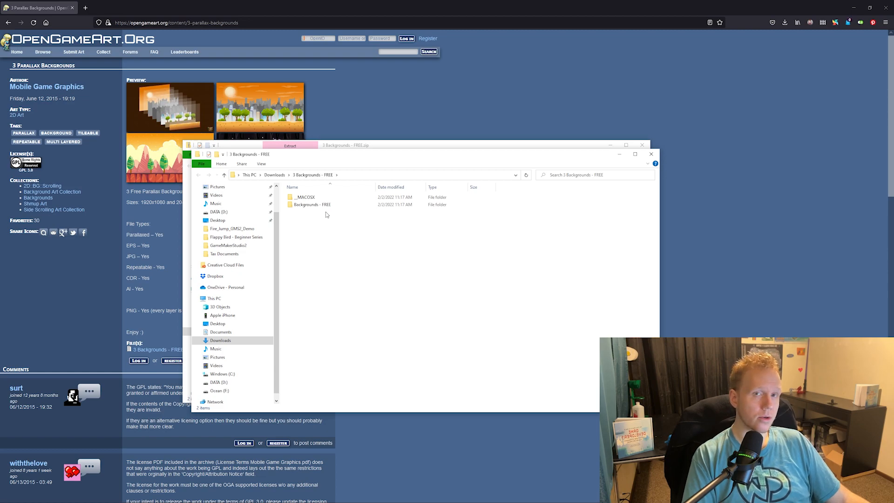
# Step: Go into Backgrounds - FREE and its Background 01 folder, and look over the AI, CDR, EPS, PARALLAX and PNG subfolders
pyautogui.doubleClick(321, 204)
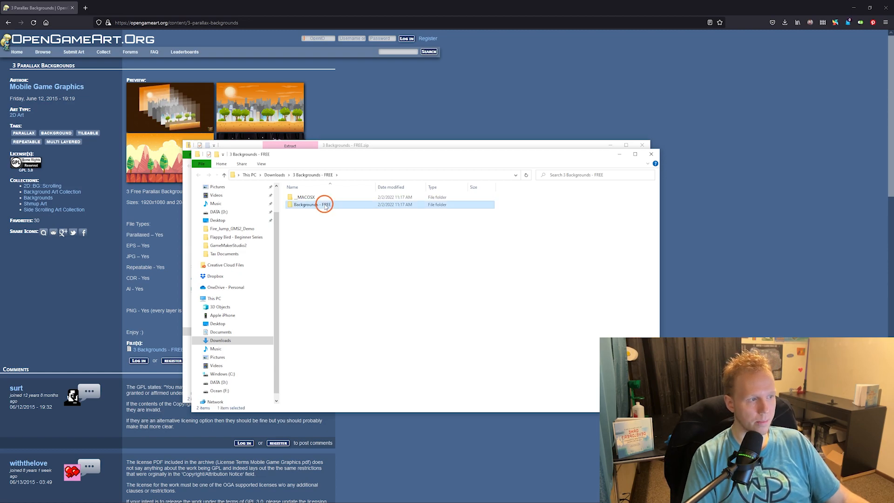
pyautogui.doubleClick(331, 201)
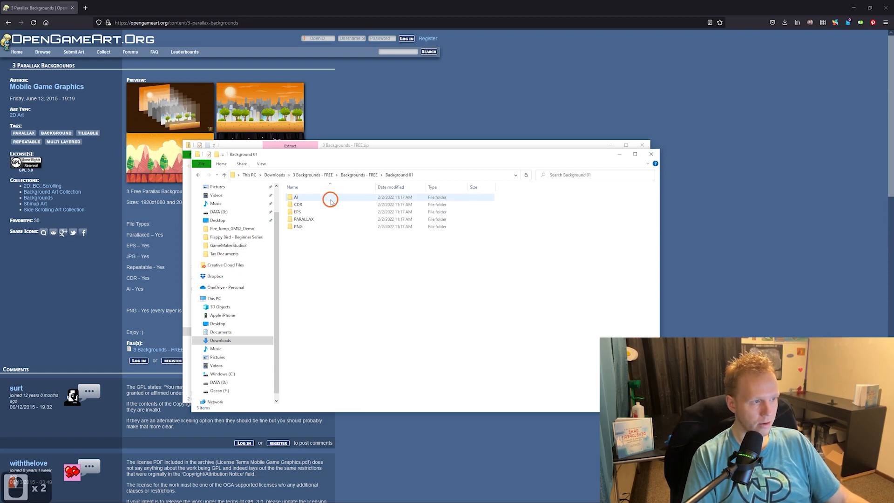
pyautogui.click(330, 200)
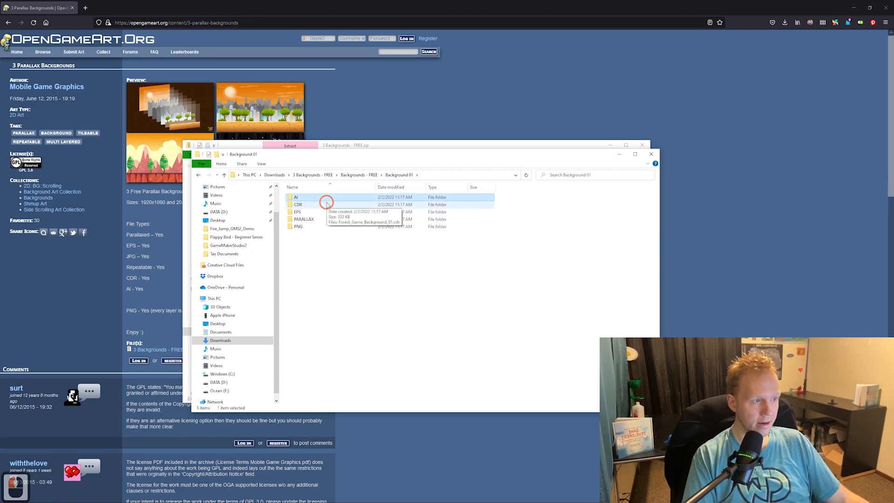
pyautogui.click(319, 205)
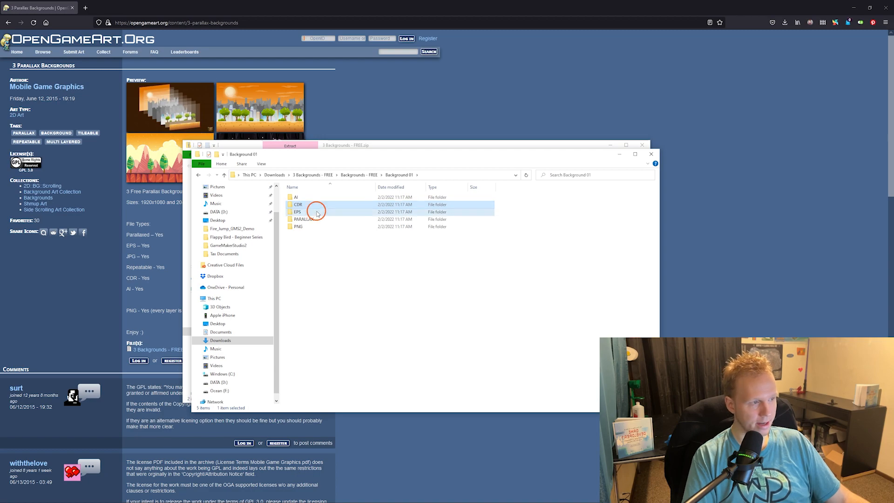
pyautogui.click(317, 213)
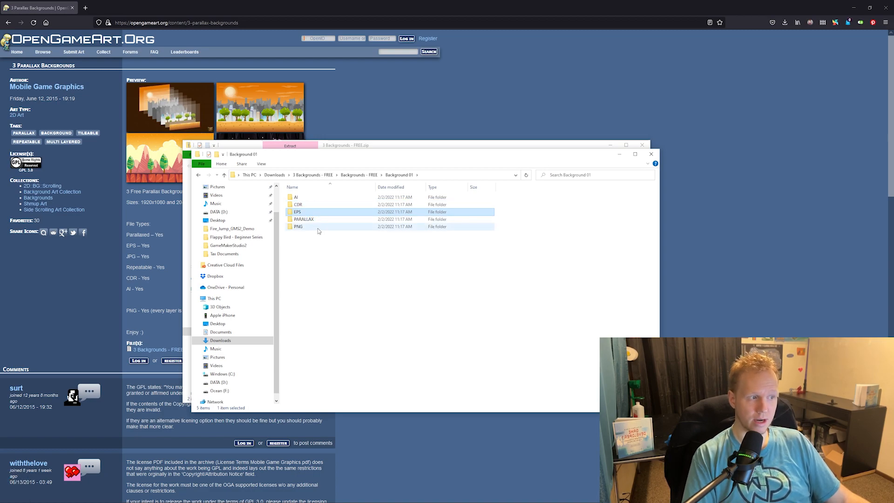
pyautogui.click(309, 219)
pyautogui.click(314, 227)
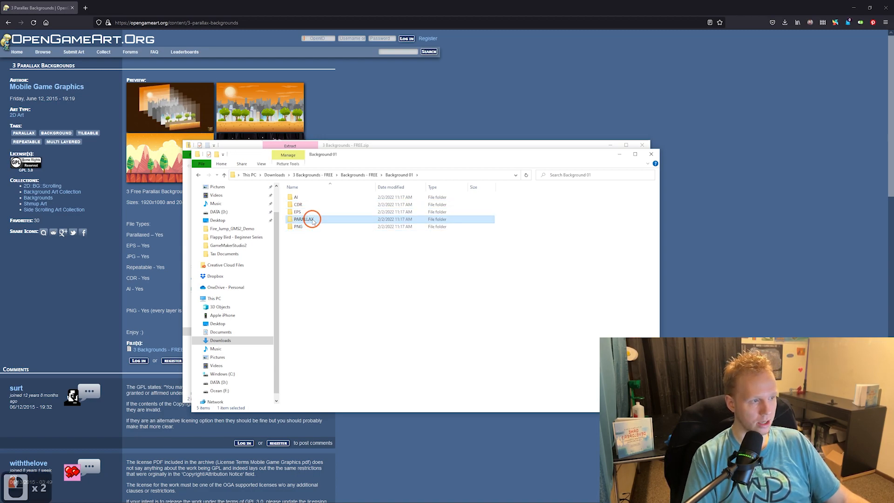
# Step: Compare the contents of the PARALLAX and PNG folders, ending in the PARALLAX folder with the separate layer images
pyautogui.doubleClick(310, 219)
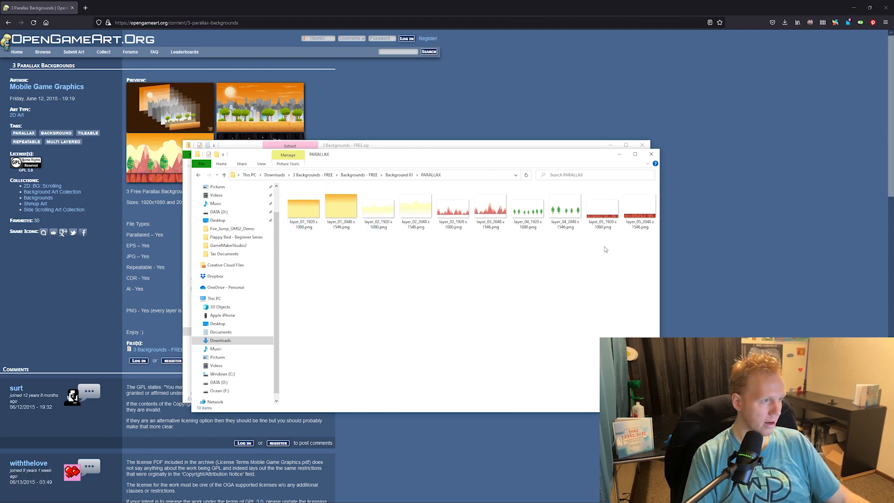
pyautogui.hotkey('alt', 'Left')
pyautogui.doubleClick(293, 227)
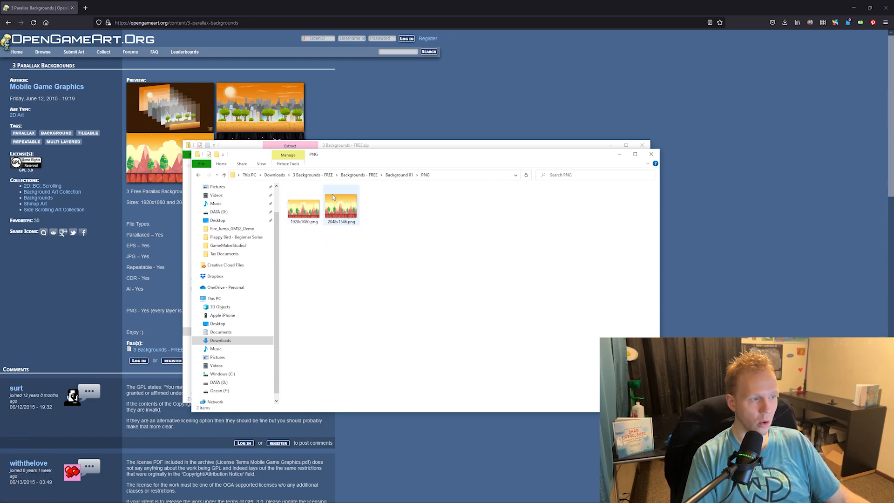
pyautogui.hotkey('alt', 'Left')
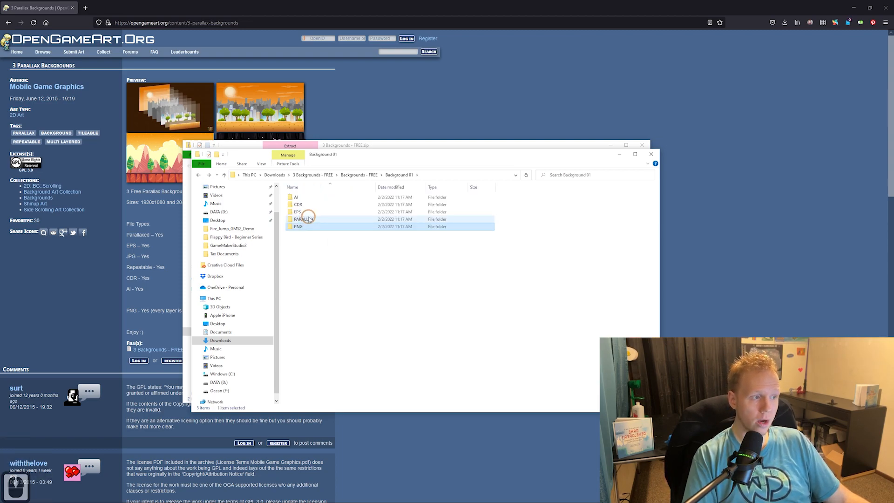
pyautogui.doubleClick(315, 219)
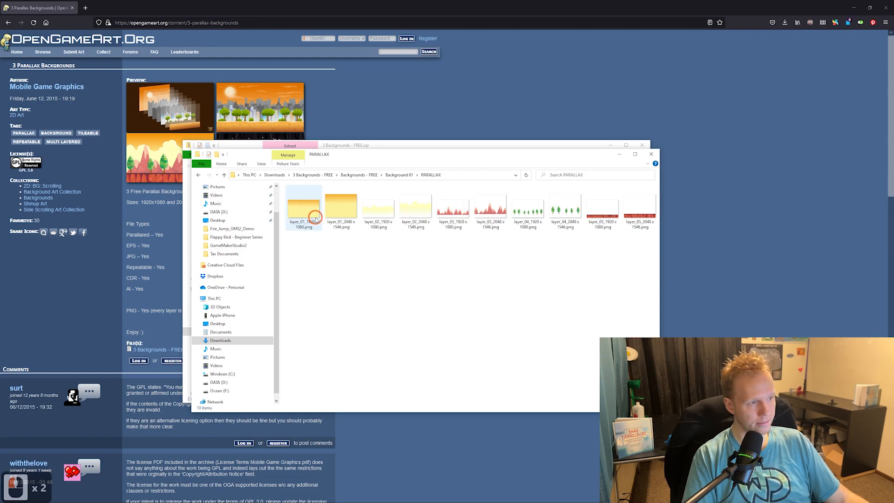
# Step: Delete the 2048 x 1546 version of layers 01 to 05 from the PARALLAX folder, keeping only the 1920 x 1080 images
pyautogui.click(312, 229)
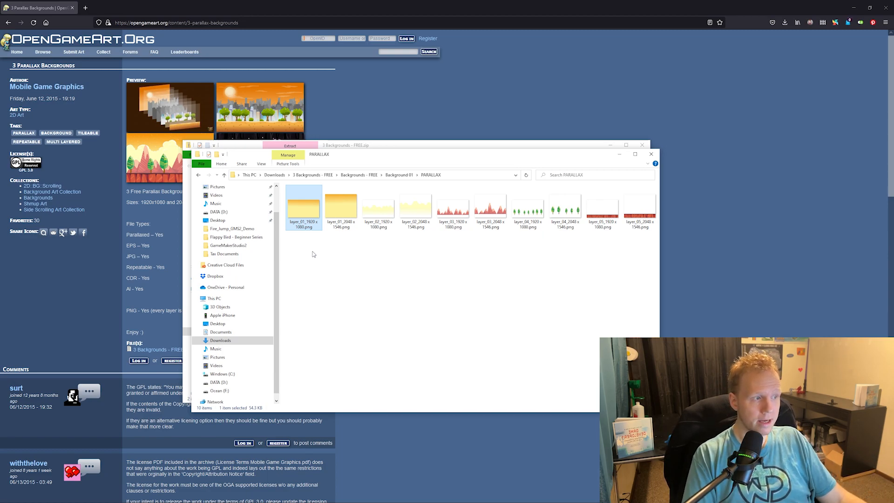
pyautogui.click(350, 220)
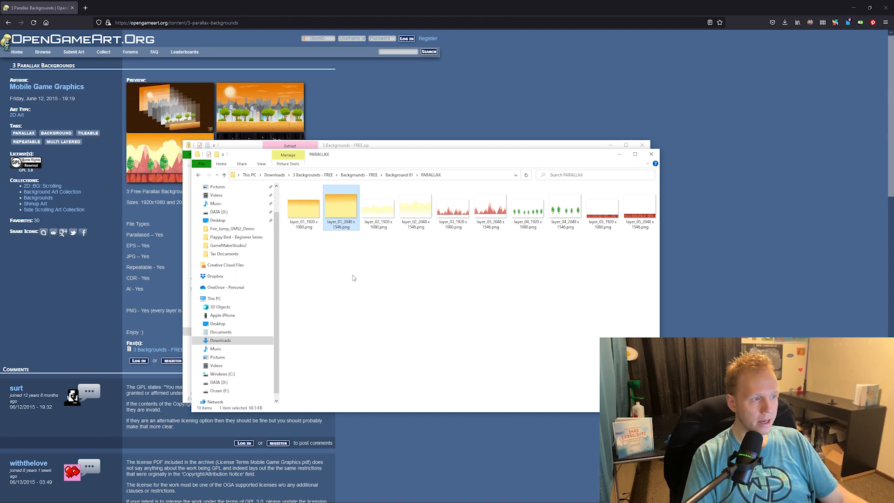
pyautogui.click(334, 270)
pyautogui.click(343, 217)
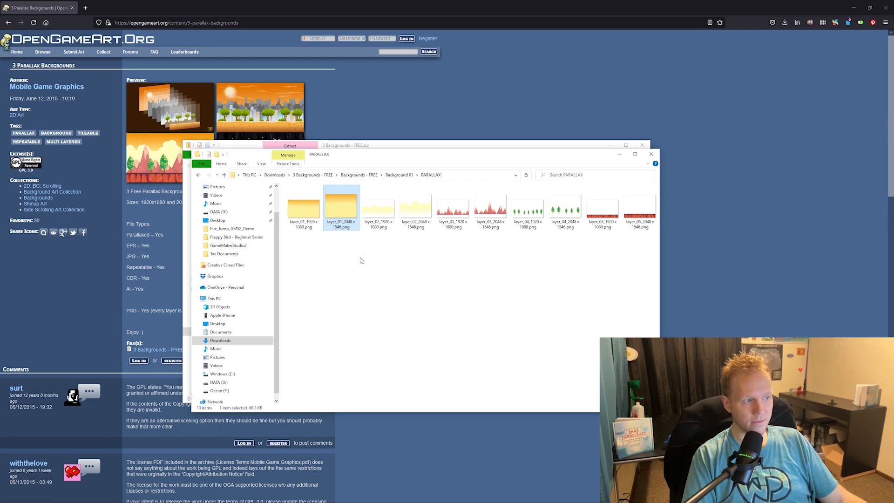
pyautogui.press('Delete')
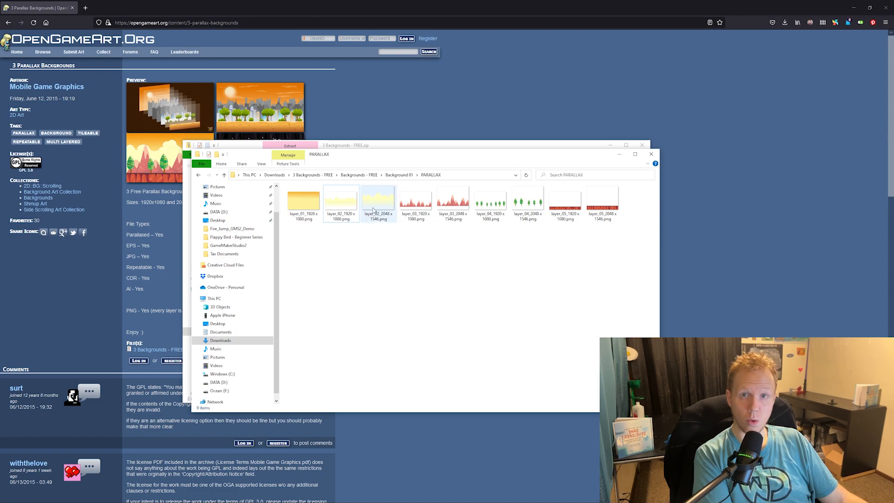
pyautogui.click(387, 193)
pyautogui.press('Delete')
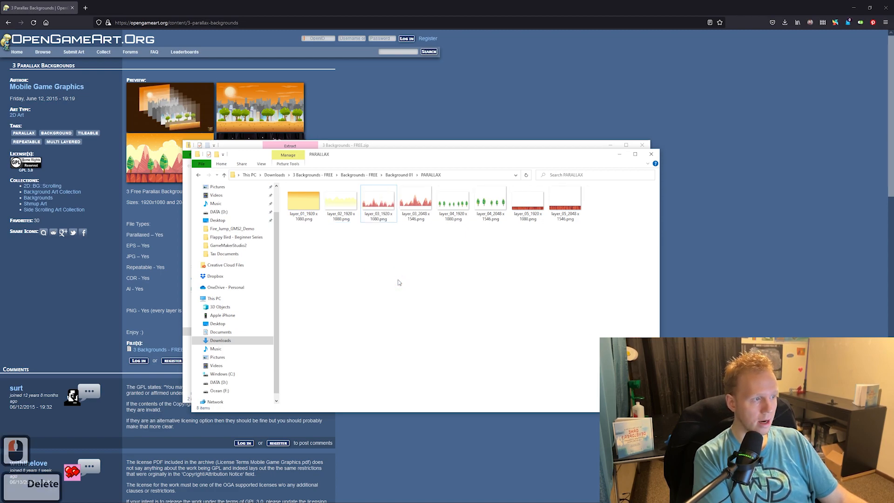
pyautogui.click(417, 205)
pyautogui.press('Delete')
pyautogui.click(421, 242)
pyautogui.click(451, 201)
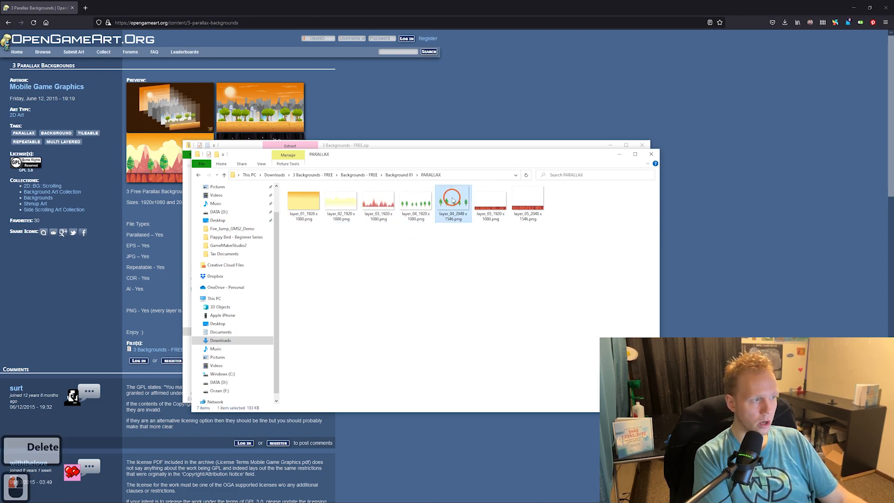
pyautogui.press('Delete')
pyautogui.click(443, 231)
pyautogui.click(490, 205)
pyautogui.press('Delete')
pyautogui.click(458, 256)
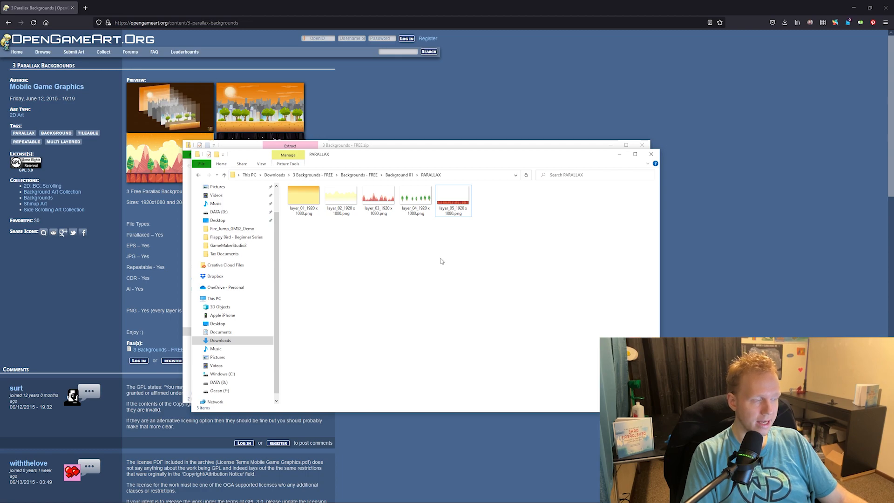
# Step: Switch to GameMaker Studio 2 and create a group named Backgrounds inside the Sprites folder of the project assets
pyautogui.hotkey('alt', 'Tab')
pyautogui.keyDown('alt'); pyautogui.click(277, 280); pyautogui.keyUp('alt')
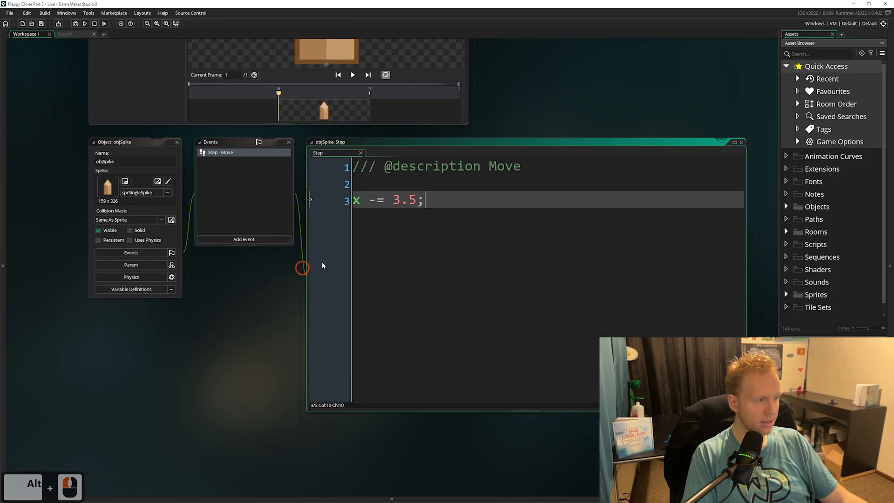
pyautogui.scroll(-1, 827, 285)
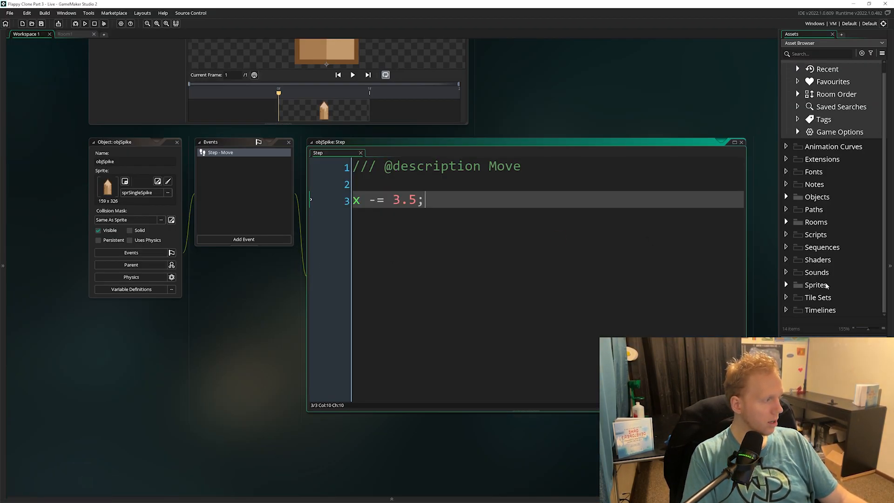
pyautogui.click(786, 285)
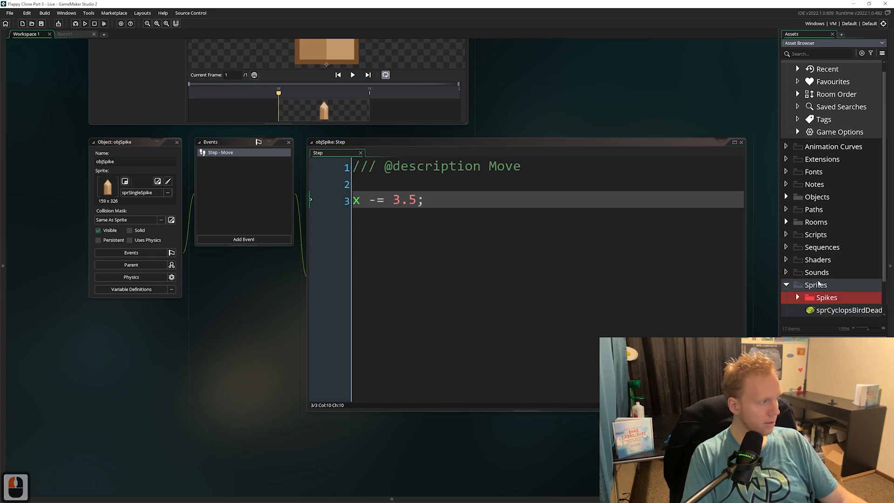
pyautogui.click(816, 285)
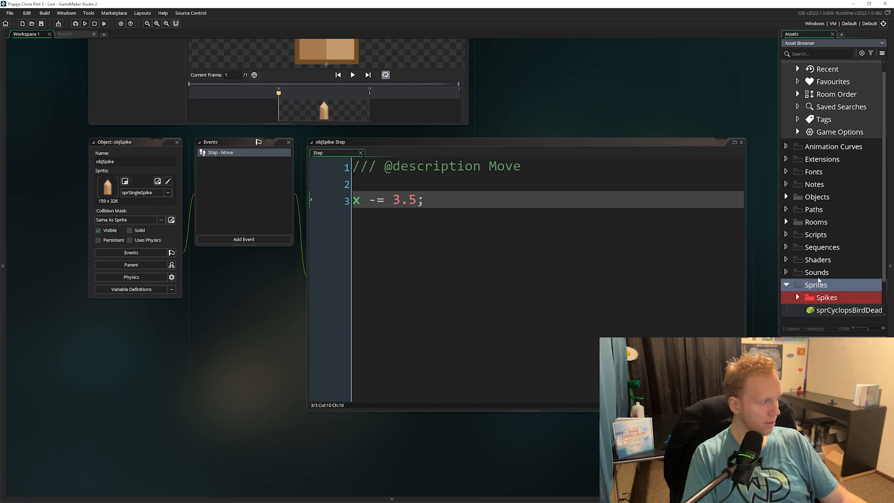
pyautogui.scroll(-3, 815, 285)
pyautogui.rightClick(824, 249)
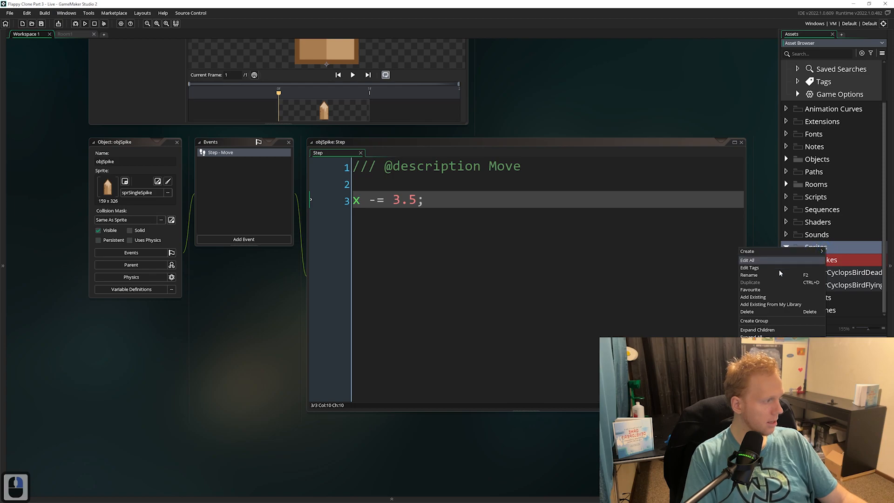
pyautogui.click(770, 322)
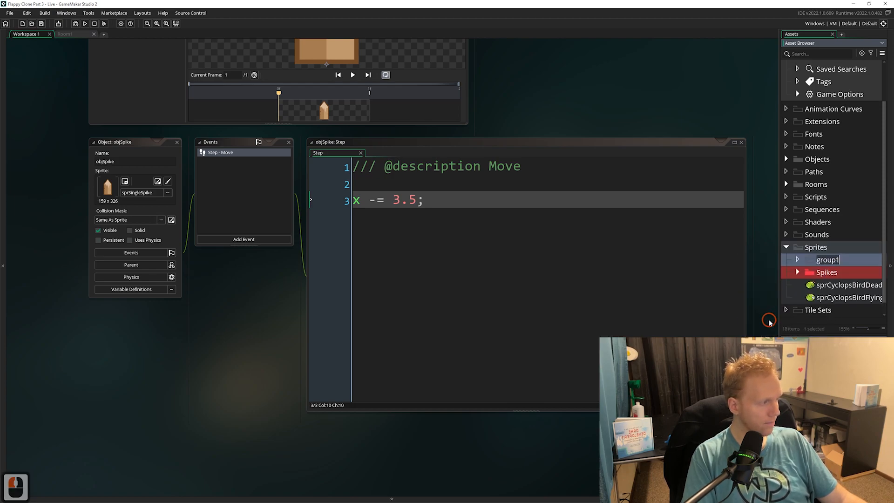
pyautogui.write('Backgrounds')
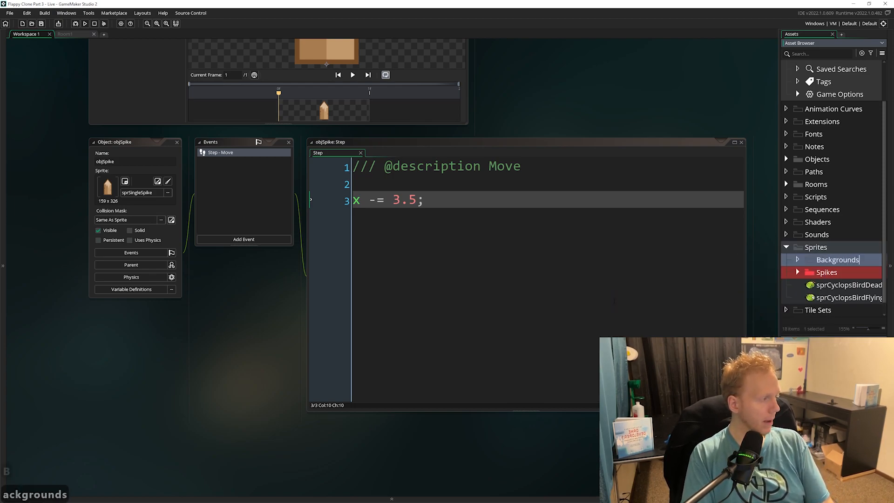
pyautogui.press('Return')
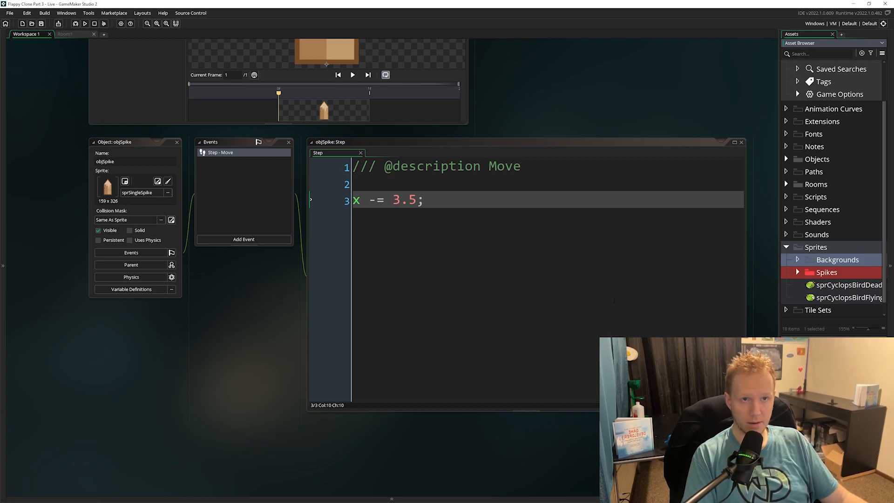
# Step: Create a group named Forest inside the Backgrounds group of the sprite assets
pyautogui.scroll(-1, 834, 254)
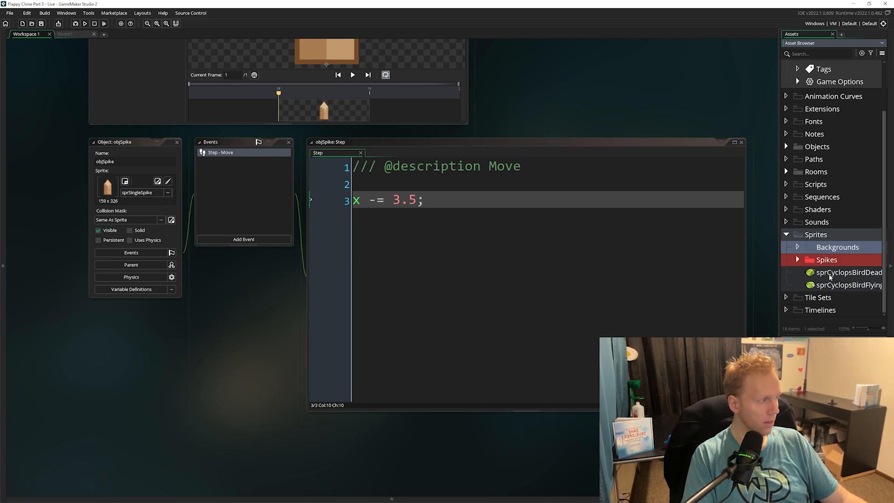
pyautogui.click(834, 251)
pyautogui.rightClick(834, 250)
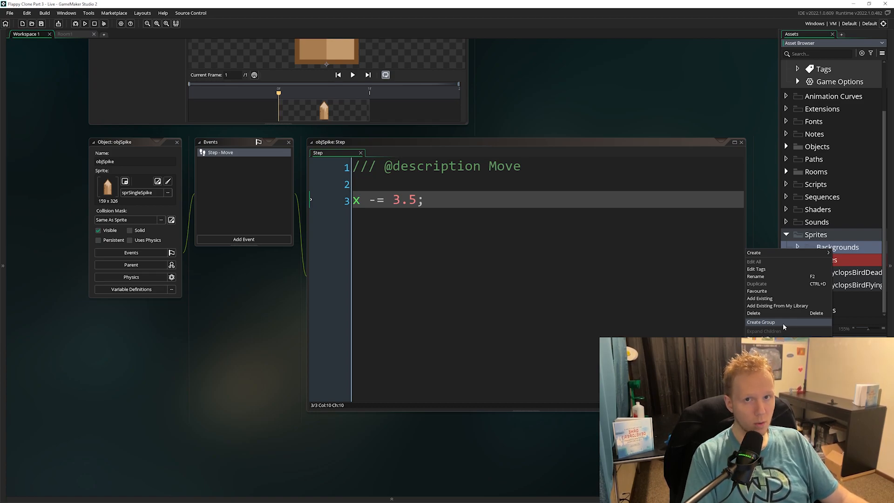
pyautogui.click(783, 323)
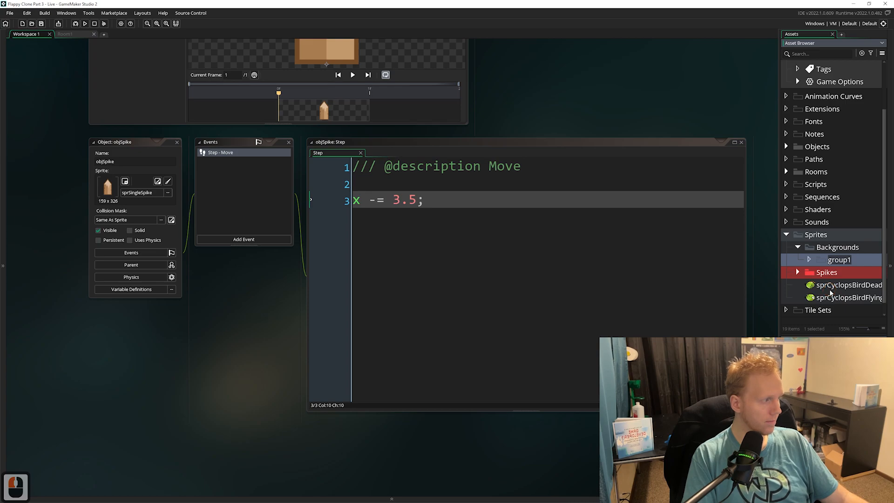
pyautogui.press('BackSpace')
pyautogui.write('Forest')
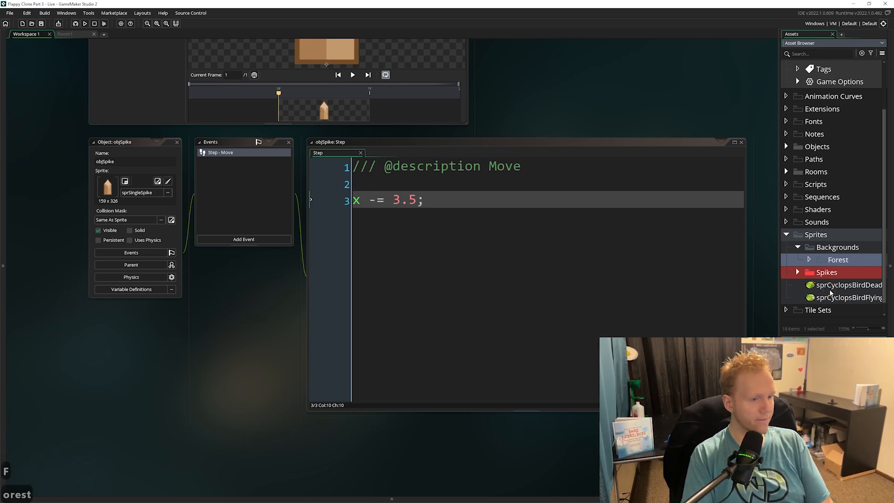
pyautogui.press('Return')
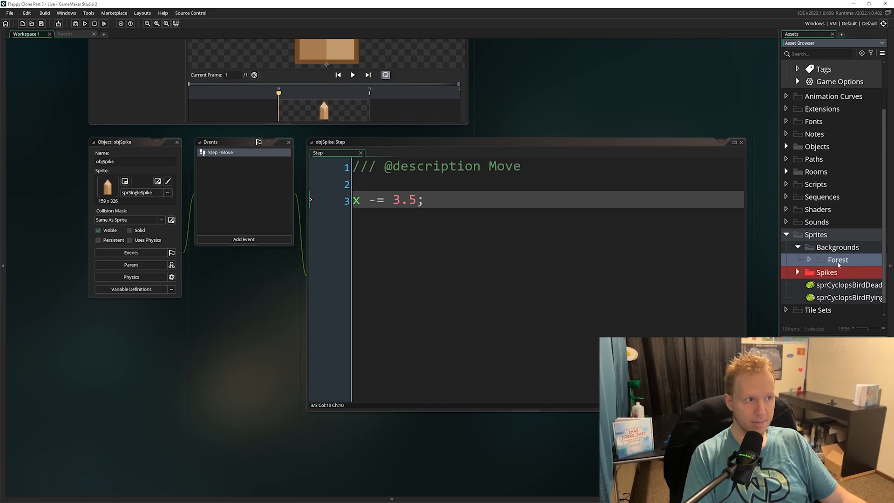
# Step: Import the five 1920 x 1080 layer images from the PARALLAX folder into the Forest group, and put the file window away
pyautogui.hotkey('alt', 'Tab')
pyautogui.moveTo(502, 159); pyautogui.dragTo(372, 137)
pyautogui.moveTo(450, 270); pyautogui.dragTo(838, 268)
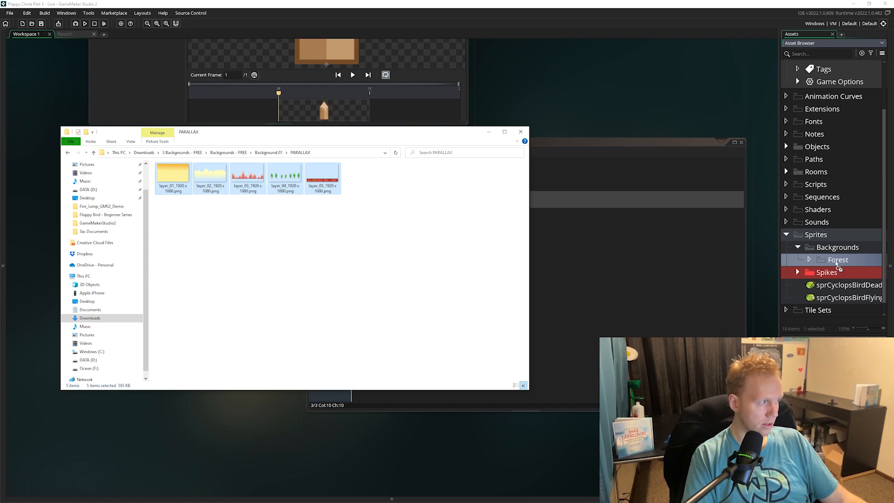
pyautogui.moveTo(839, 268); pyautogui.dragTo(838, 268)
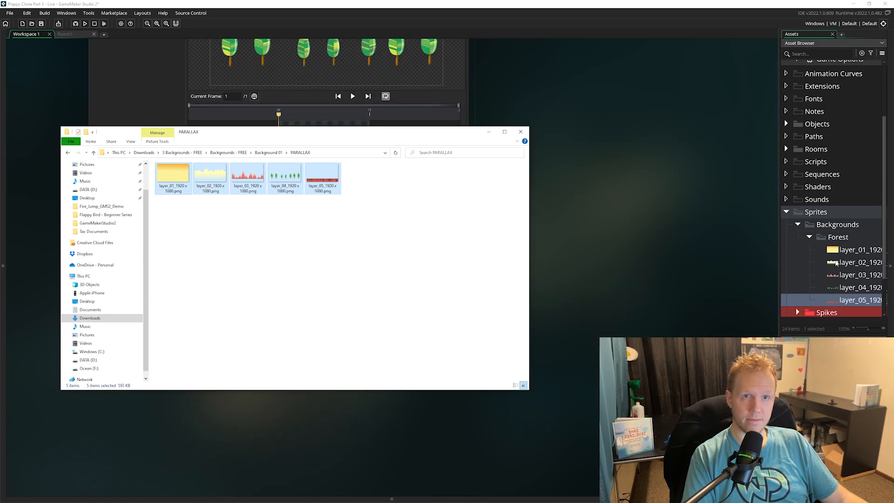
pyautogui.click(488, 132)
# Step: Widen the asset browser to fit the full sprite names, and look over the imported layer sprites in the Forest group
pyautogui.moveTo(772, 153); pyautogui.dragTo(709, 153)
pyautogui.scroll(-2, 725, 263)
pyautogui.click(761, 207)
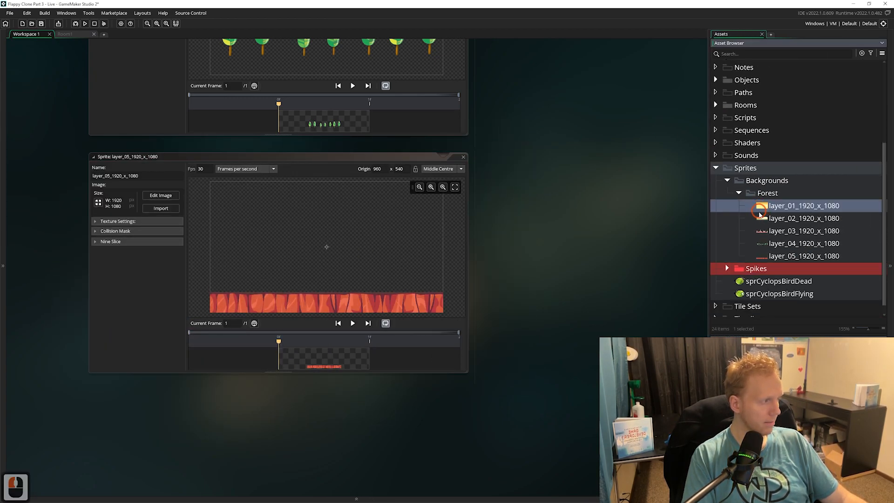
pyautogui.click(760, 219)
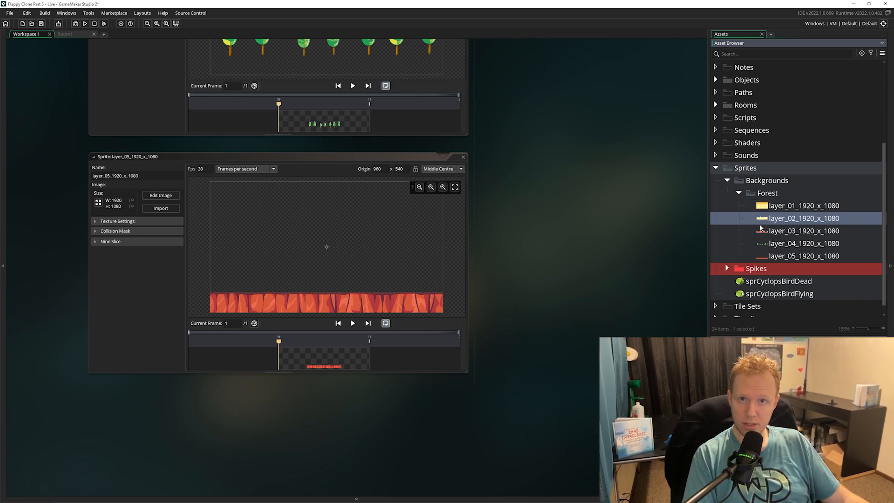
pyautogui.scroll(3, 559, 193)
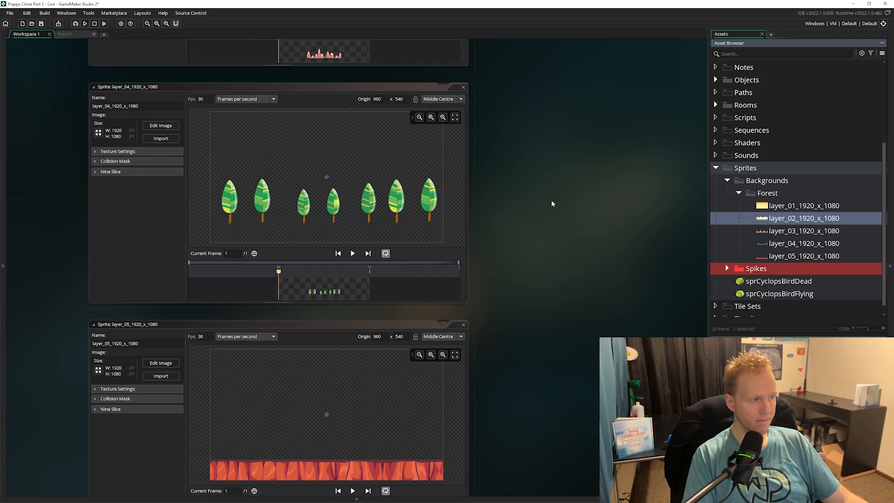
# Step: Rename the layer_01_1920_x_1080 sprite as sprForestBackgroundSky
pyautogui.click(770, 207)
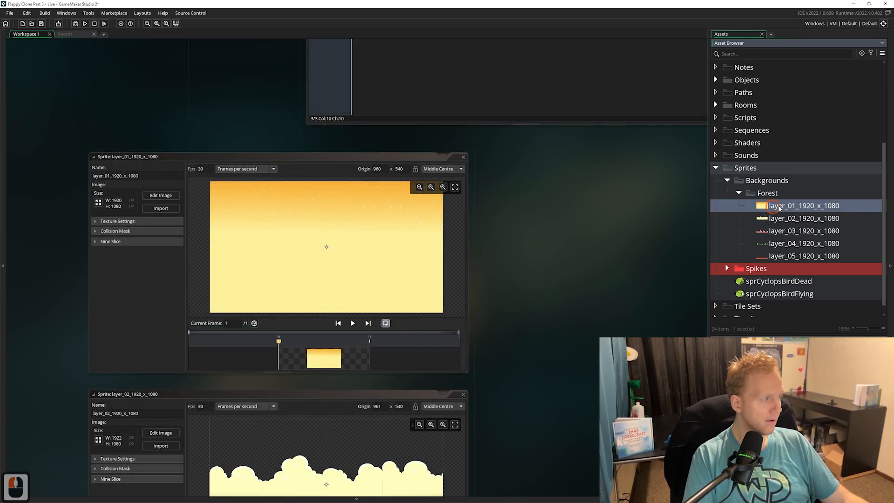
pyautogui.click(130, 183)
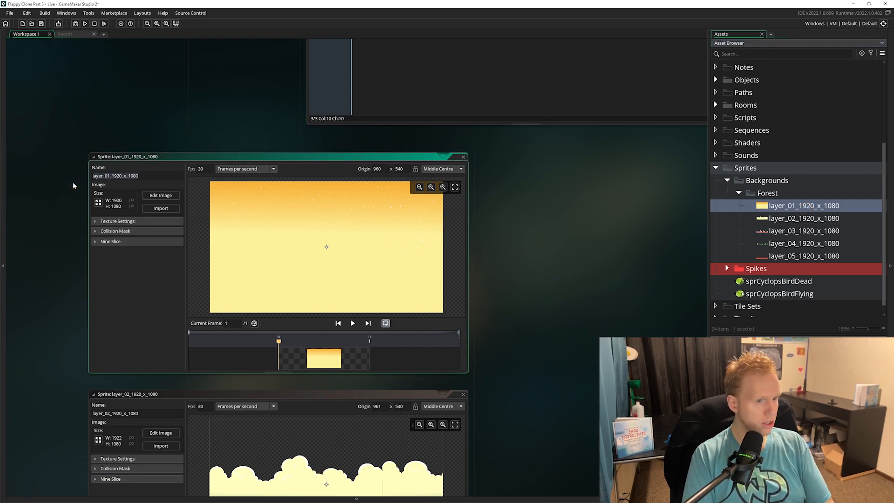
pyautogui.hotkey('ctrl', 'a')
pyautogui.write('sprForest')
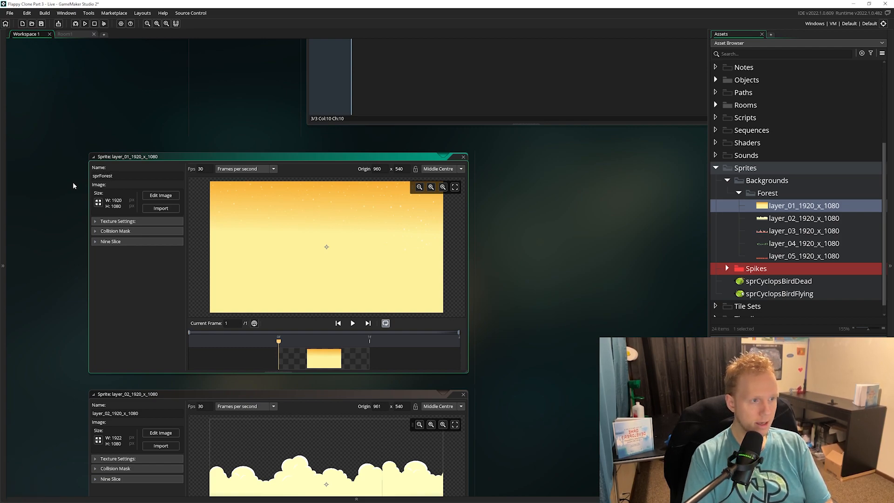
pyautogui.write('Background')
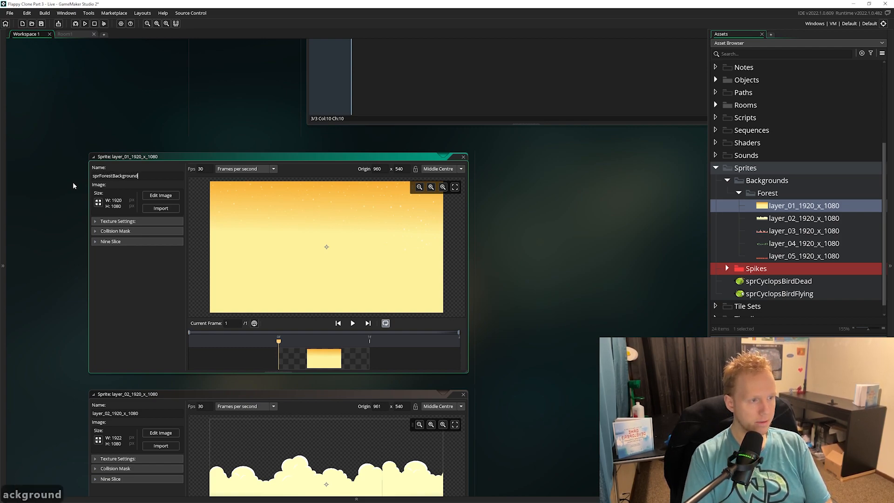
pyautogui.write('Sky')
pyautogui.press('Return')
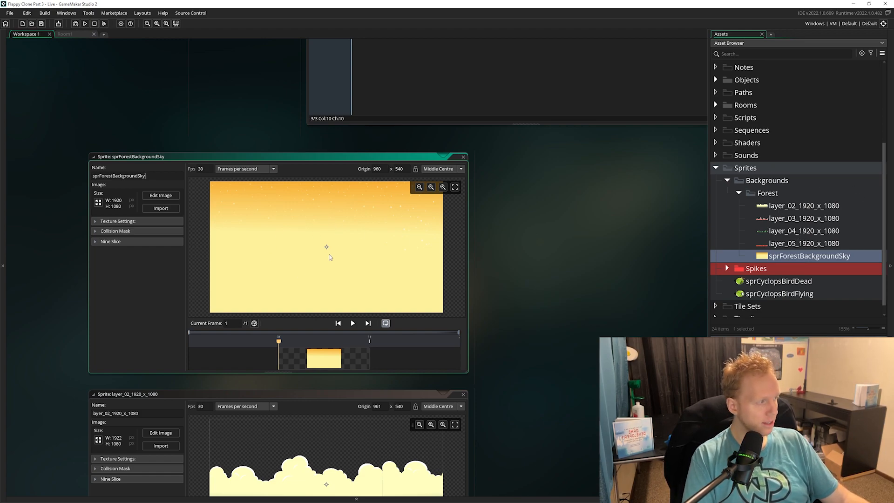
# Step: Rename the layer_02_1920_x_1080 sprite as sprForestBackgroundClouds
pyautogui.scroll(-3, 516, 275)
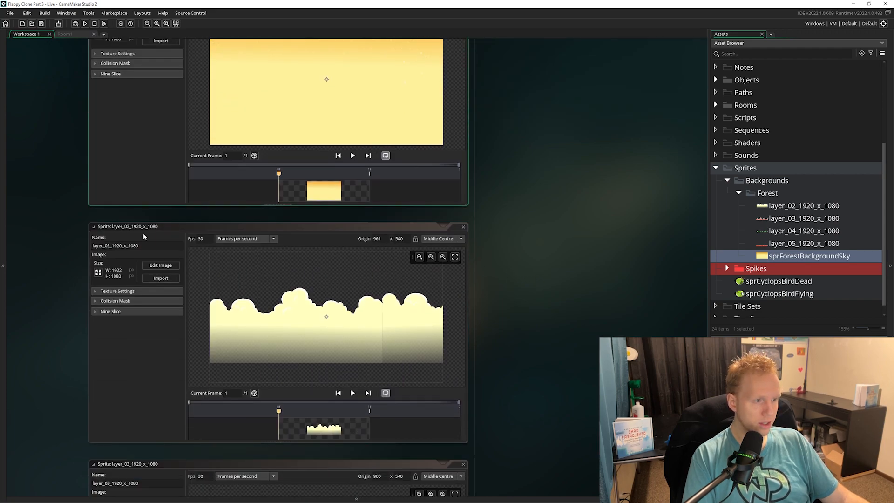
pyautogui.click(130, 245)
pyautogui.scroll(-1, 66, 270)
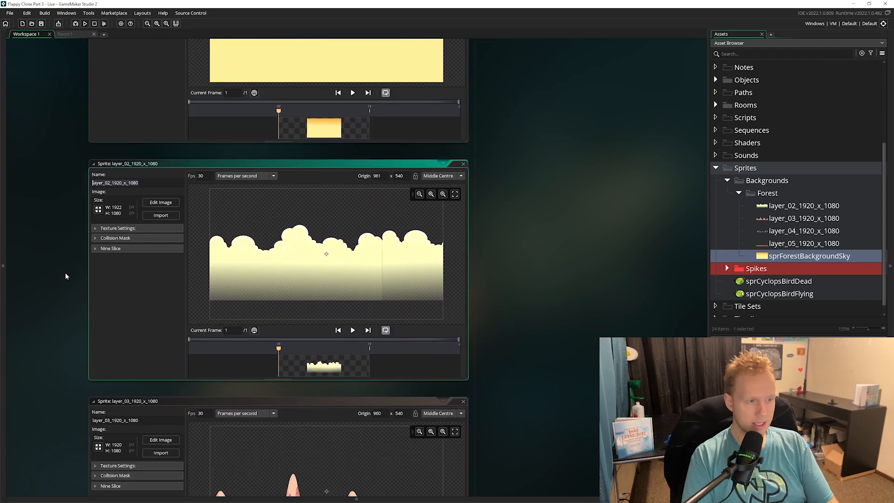
pyautogui.write('sprForest')
pyautogui.press('BackSpace')
pyautogui.write('es')
pyautogui.press('BackSpace')
pyautogui.press('BackSpace')
pyautogui.press('BackSpace')
pyautogui.write('est')
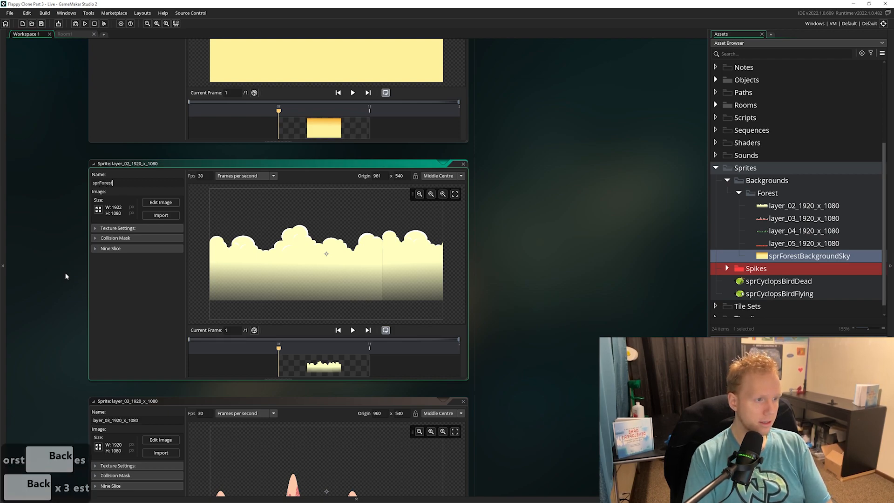
pyautogui.write('Background')
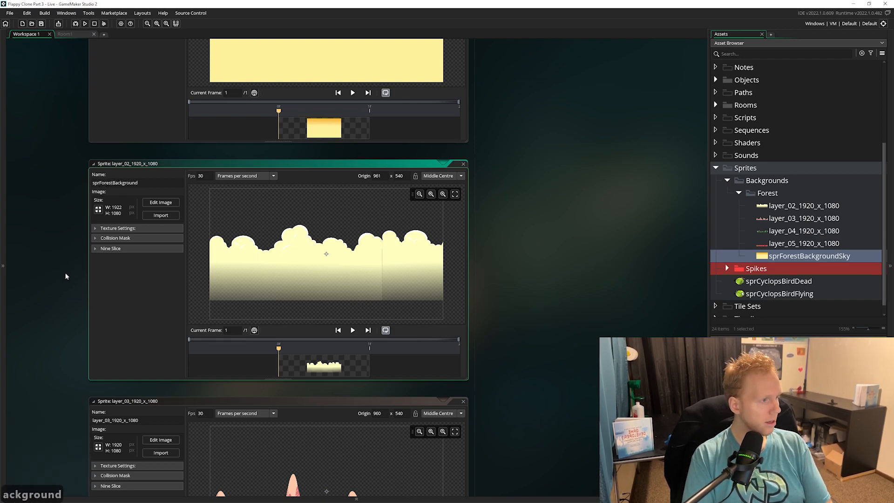
pyautogui.write('Clouds')
pyautogui.press('Return')
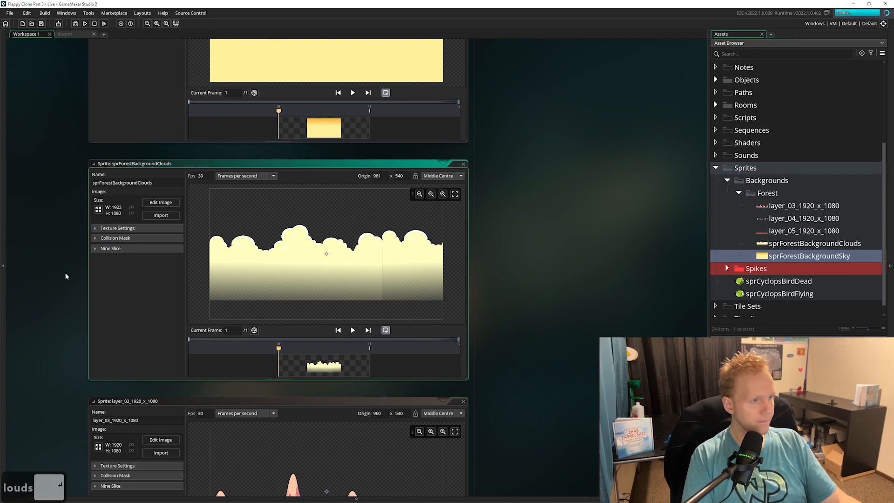
# Step: Rename the layer_03_1920_x_1080 sprite as sprForestBackgroundMountains
pyautogui.scroll(-3, 620, 282)
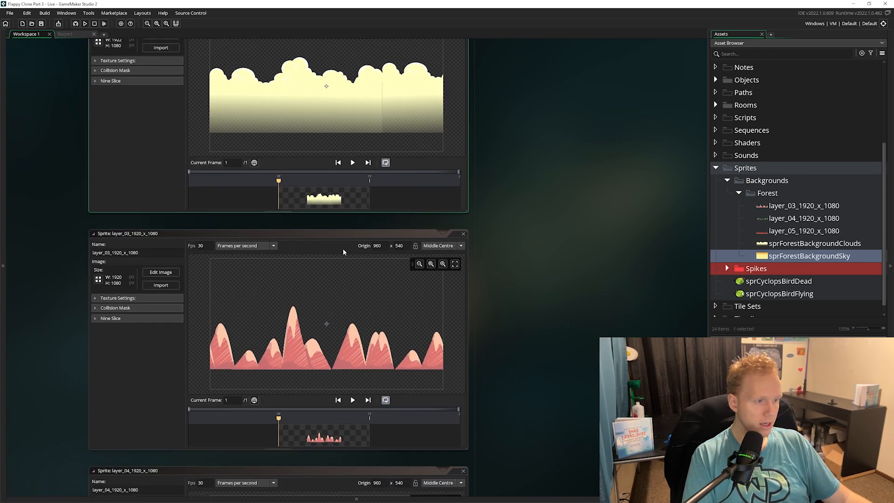
pyautogui.click(142, 255)
pyautogui.press('Home')
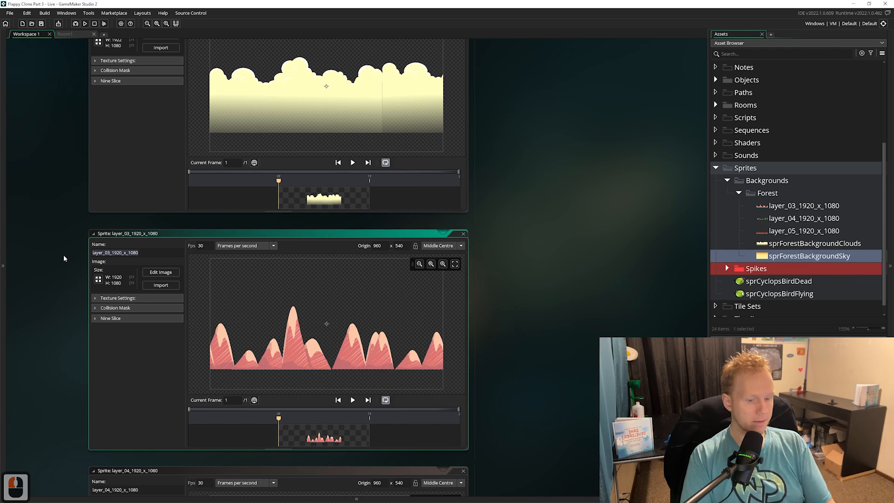
pyautogui.write('sprFor')
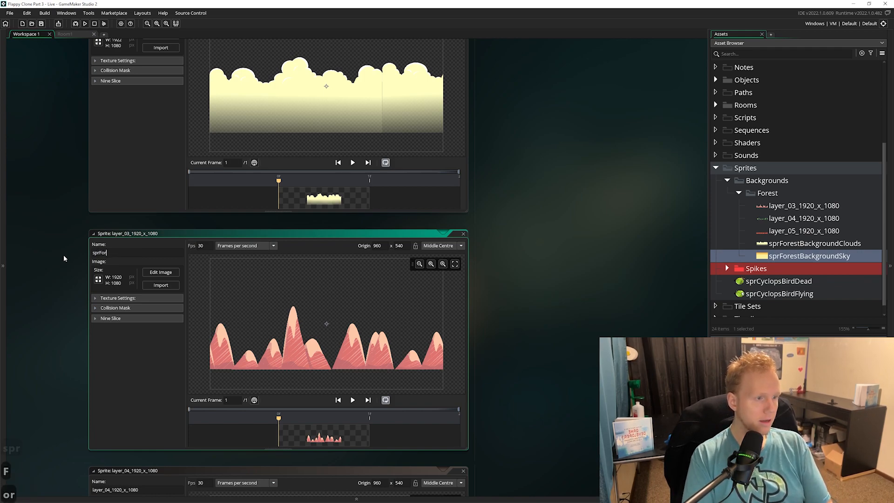
pyautogui.write('estBackgroundMountaiuns')
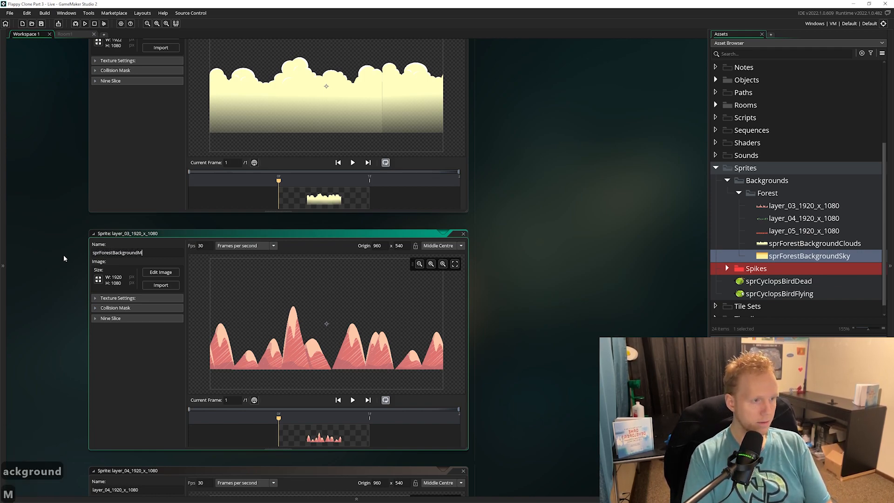
pyautogui.press('BackSpace')
pyautogui.press('BackSpace')
pyautogui.press('BackSpace')
pyautogui.write('ns')
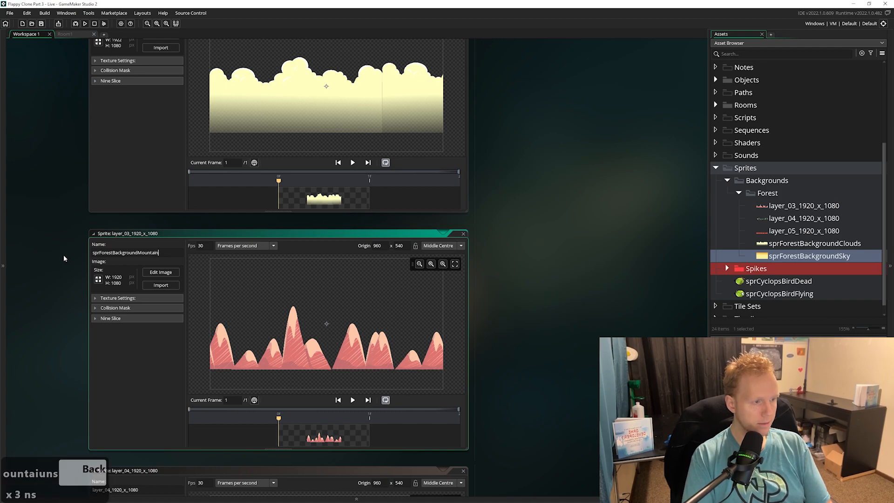
pyautogui.press('Return')
# Step: Rename the layer_04_1920_x_1080 sprite as sprForestBackgroundTrees
pyautogui.scroll(-5, 103, 252)
pyautogui.scroll(-2, 103, 252)
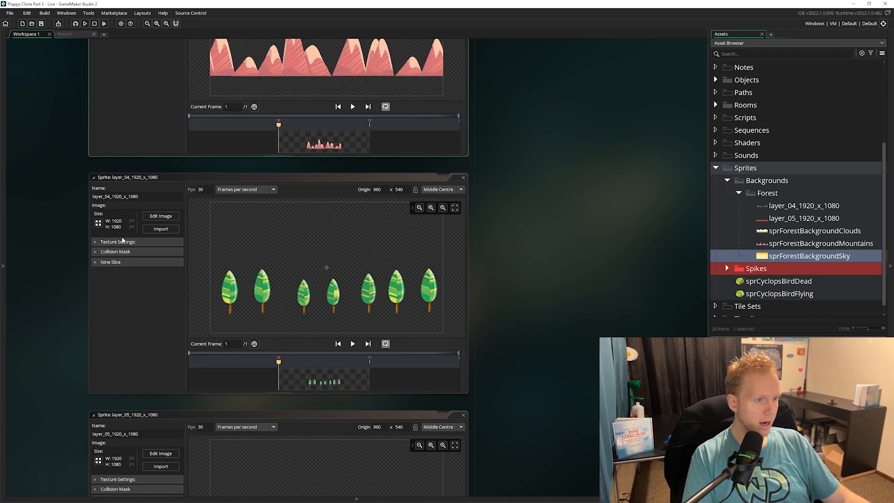
pyautogui.click(56, 200)
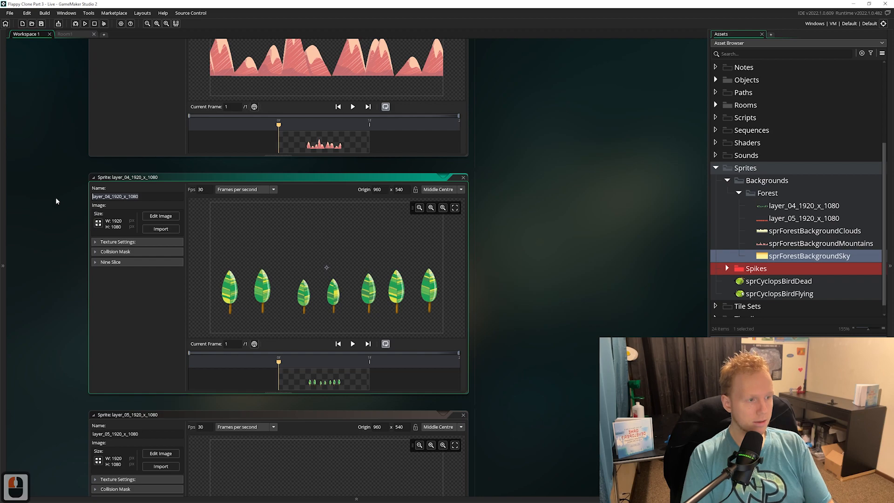
pyautogui.write('sprForestB')
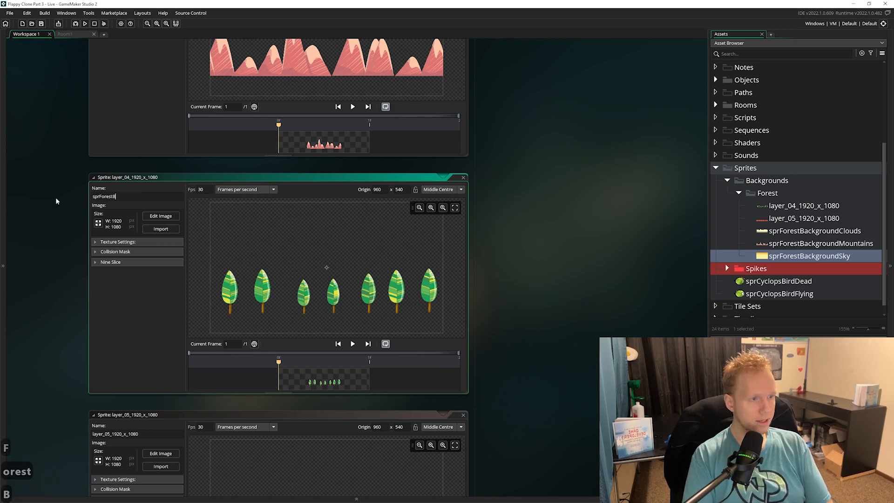
pyautogui.write('ackgroundTrees')
pyautogui.press('Return')
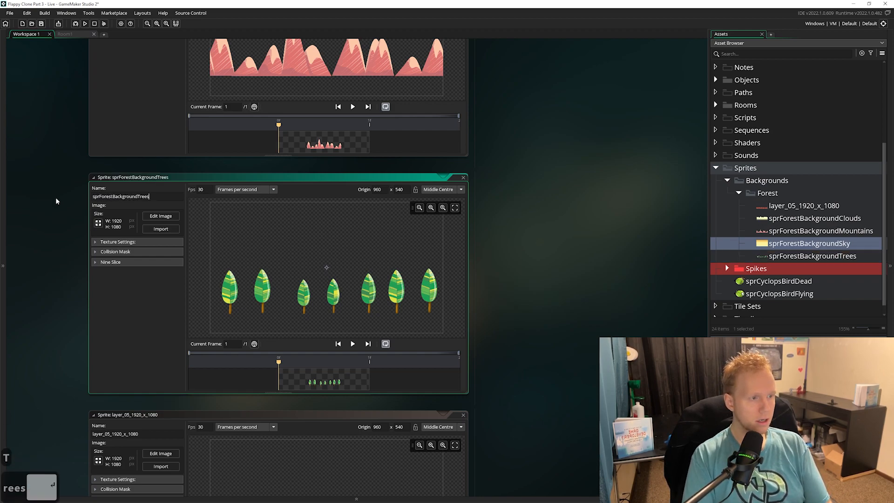
# Step: Rename the layer_05_1920_x_1080 sprite as sprForestBackgroundGround
pyautogui.scroll(-4, 60, 198)
pyautogui.scroll(-3, 64, 196)
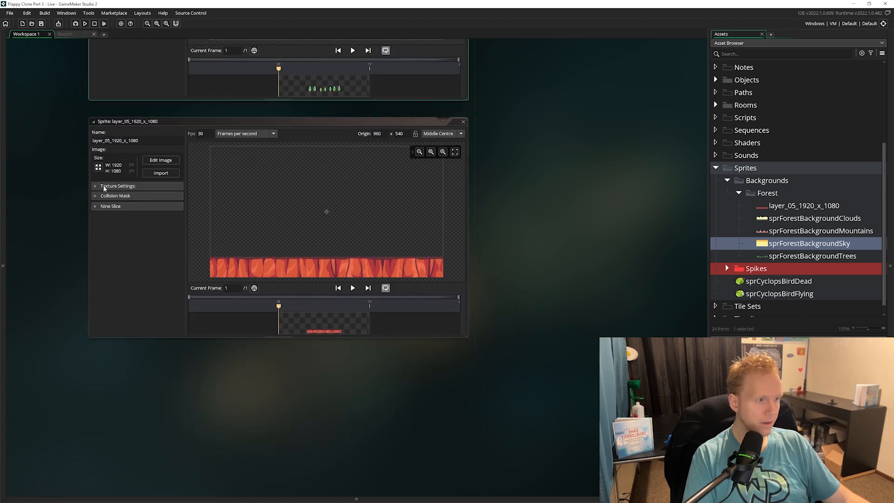
pyautogui.doubleClick(144, 141)
pyautogui.write('spr')
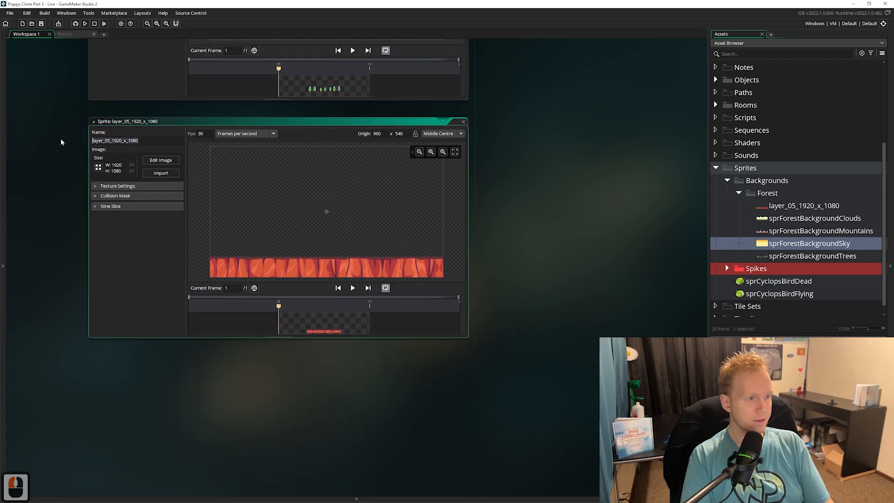
pyautogui.write('ForestBack')
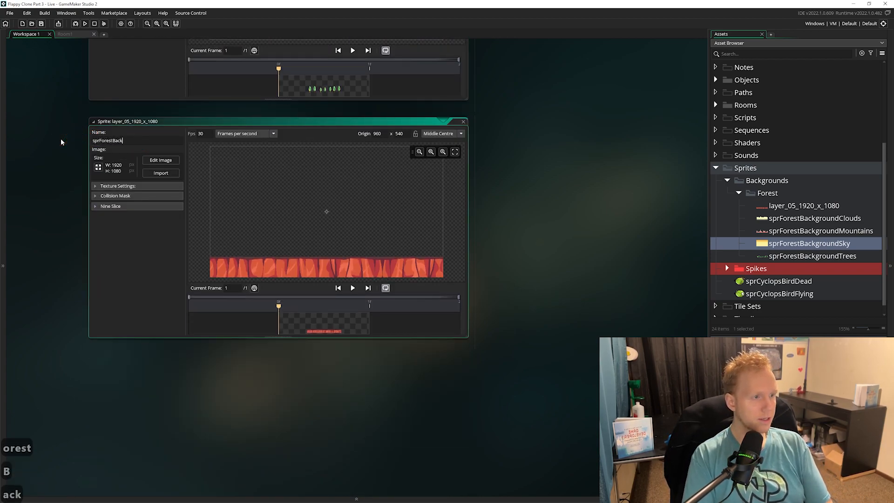
pyautogui.write('groundGround')
pyautogui.press('Return')
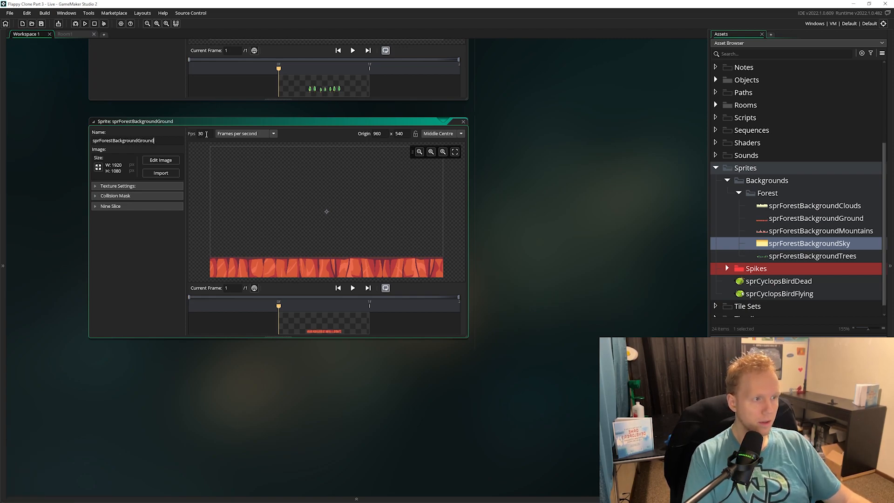
pyautogui.click(135, 141)
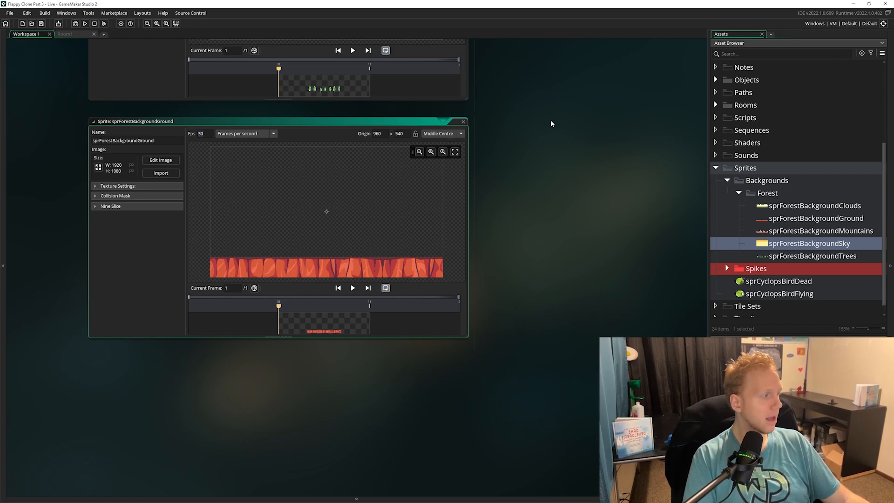
# Step: Collapse the Sprites folder and open Room1 from the Rooms folder in the room editor
pyautogui.click(716, 168)
pyautogui.click(716, 222)
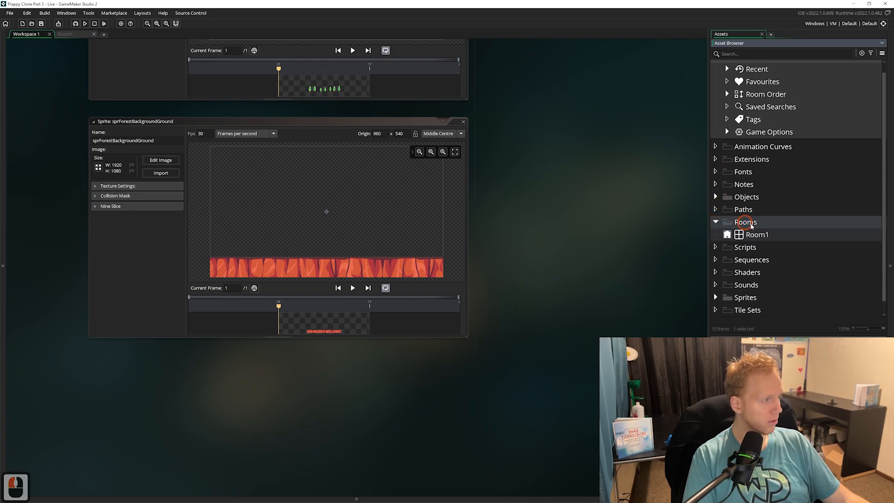
pyautogui.doubleClick(748, 235)
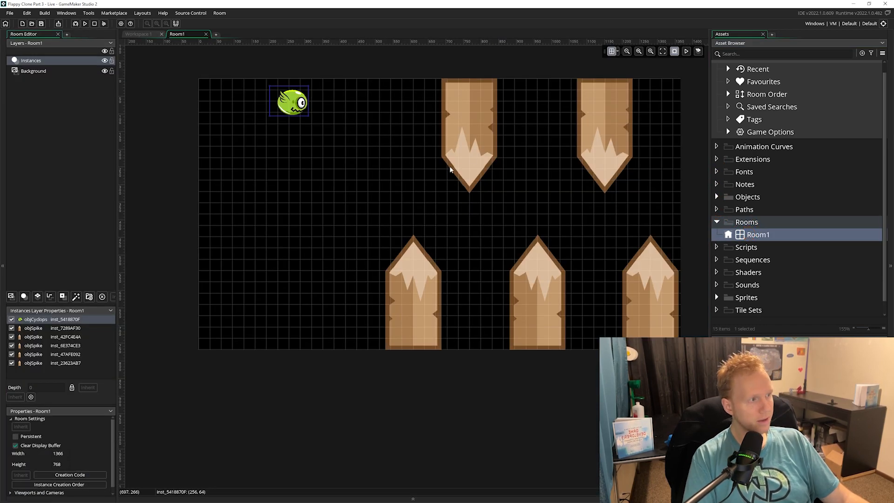
pyautogui.doubleClick(768, 234)
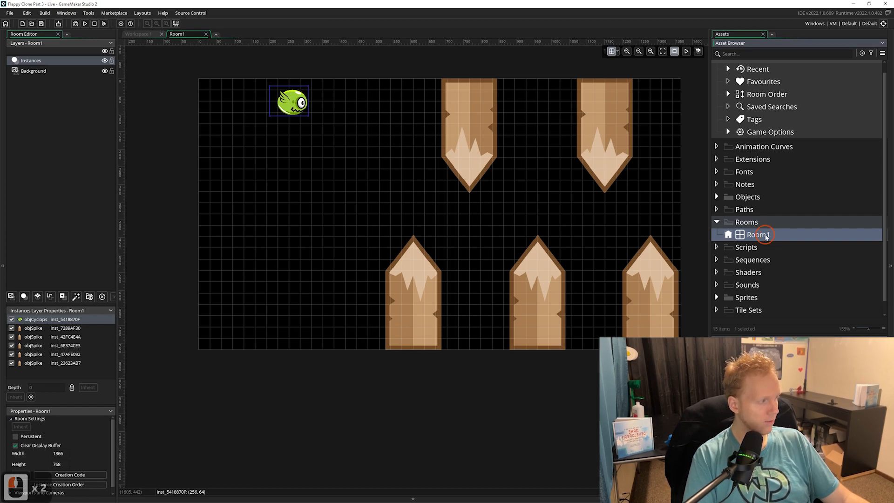
pyautogui.click(767, 235)
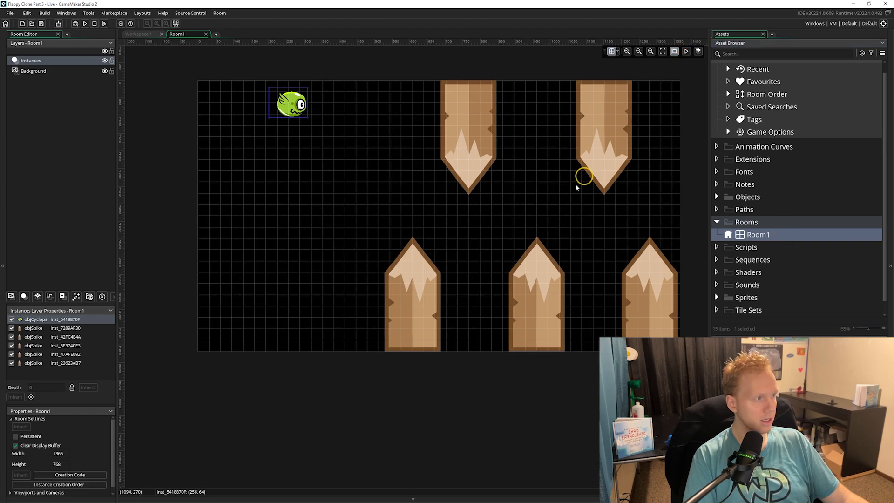
pyautogui.moveTo(582, 175); pyautogui.dragTo(555, 195, button='middle')
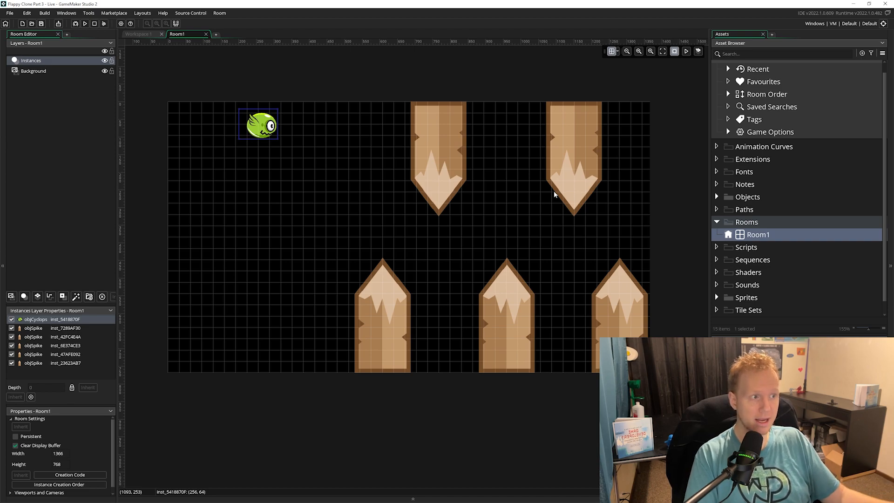
# Step: Add four new background layers to Room1
pyautogui.click(61, 70)
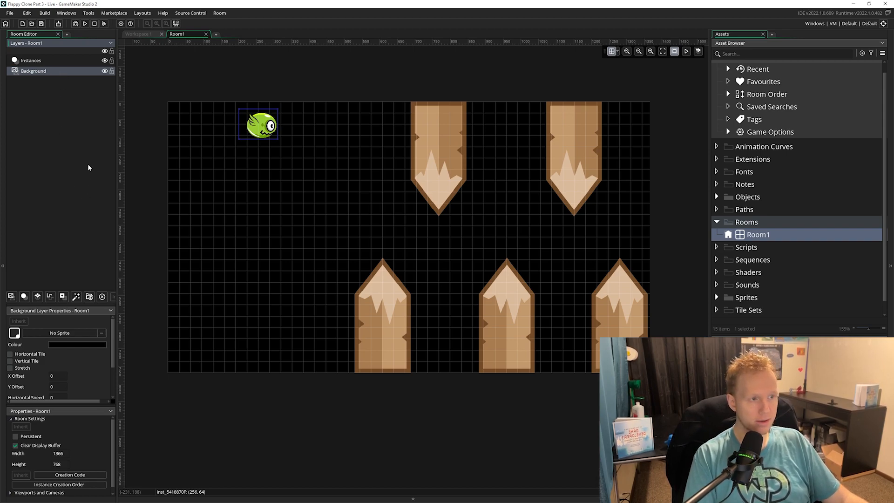
pyautogui.click(10, 297)
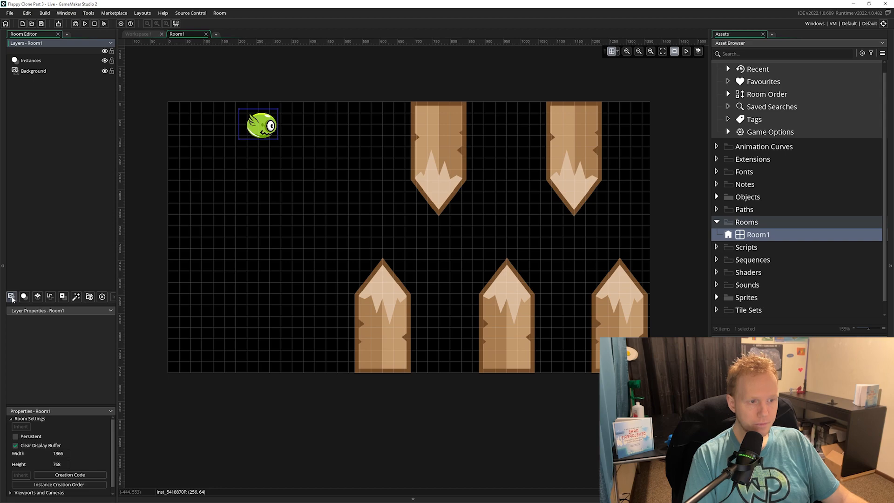
pyautogui.doubleClick(11, 297)
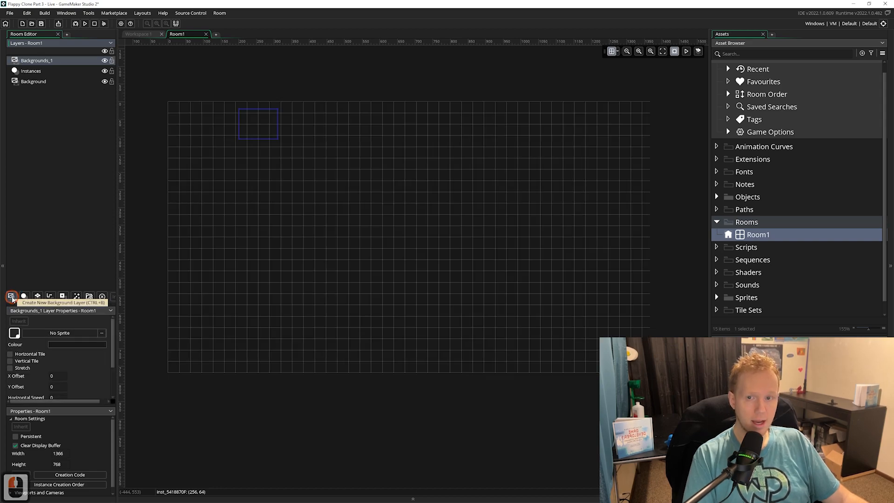
pyautogui.click(12, 296)
pyautogui.click(12, 297)
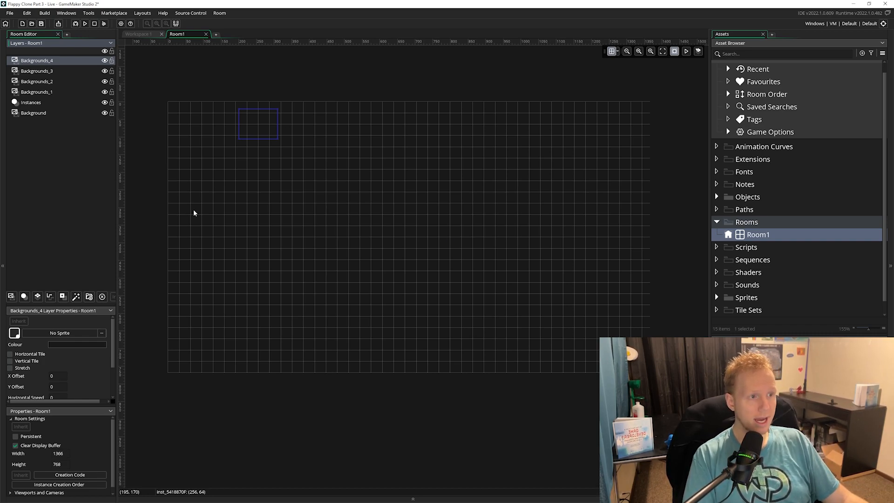
# Step: Compare the depth values of the Instances, Backgrounds_4 and Background layers
pyautogui.click(43, 104)
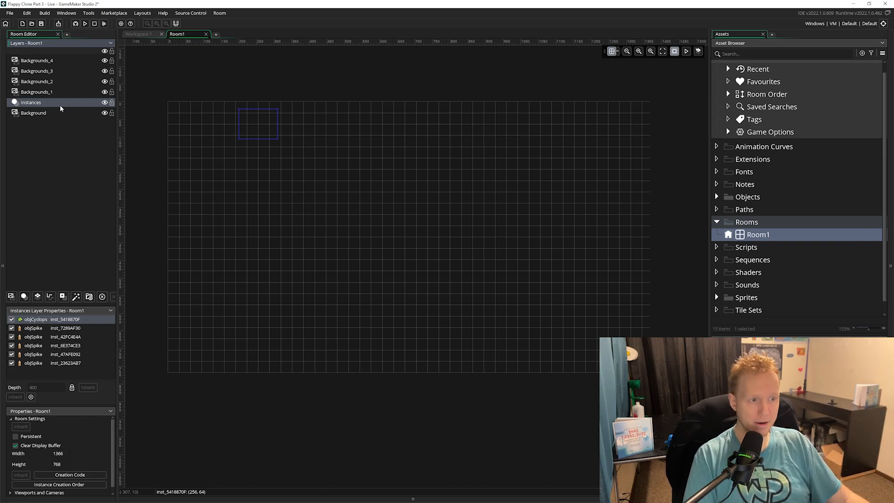
pyautogui.click(55, 61)
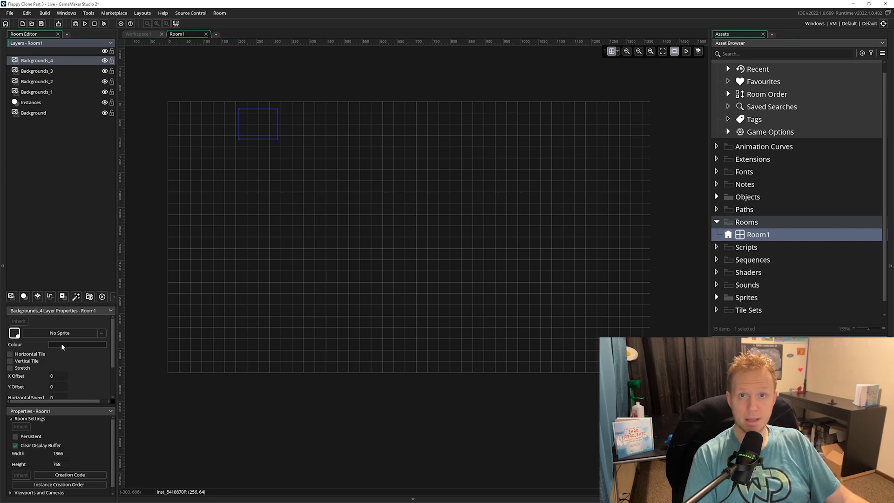
pyautogui.click(46, 104)
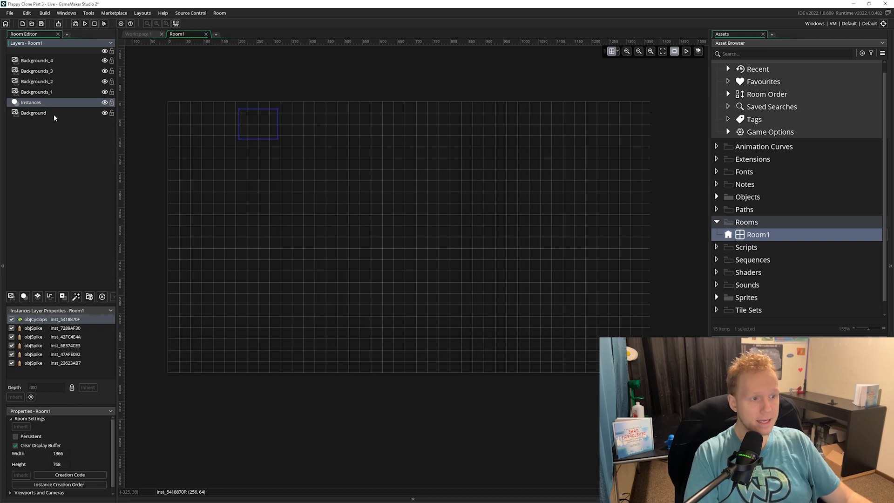
pyautogui.click(41, 61)
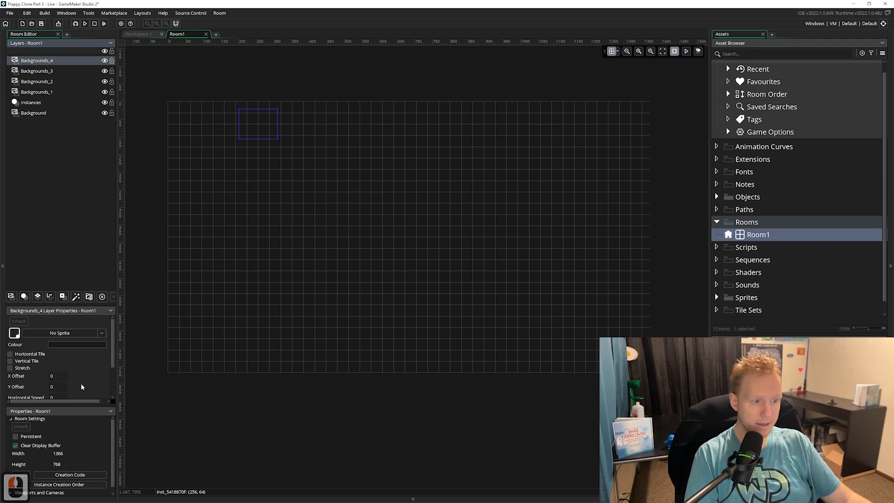
pyautogui.scroll(-3, 82, 387)
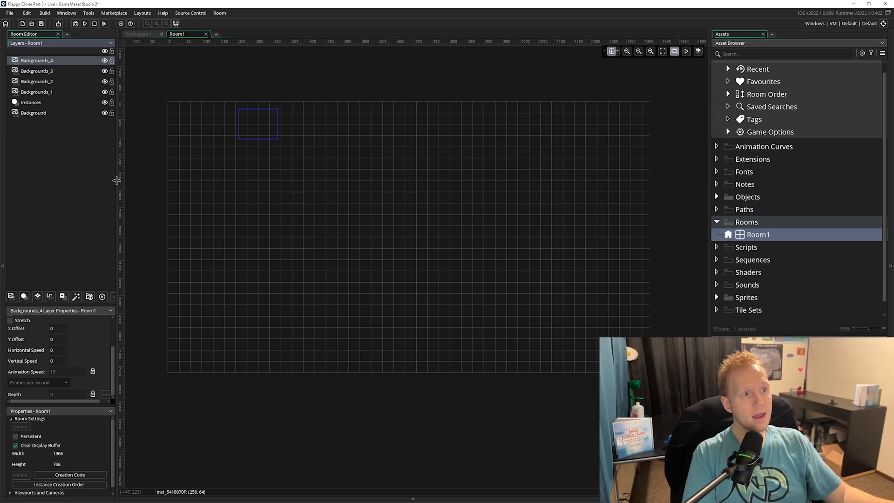
pyautogui.click(60, 115)
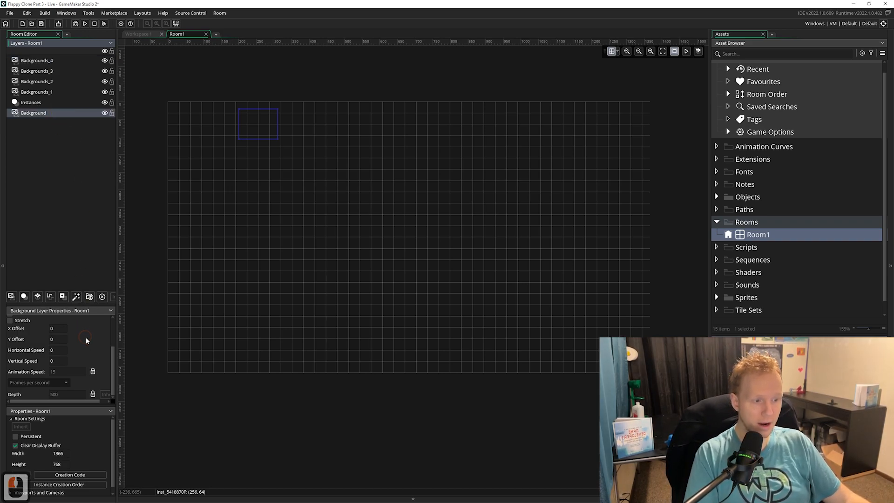
pyautogui.doubleClick(63, 396)
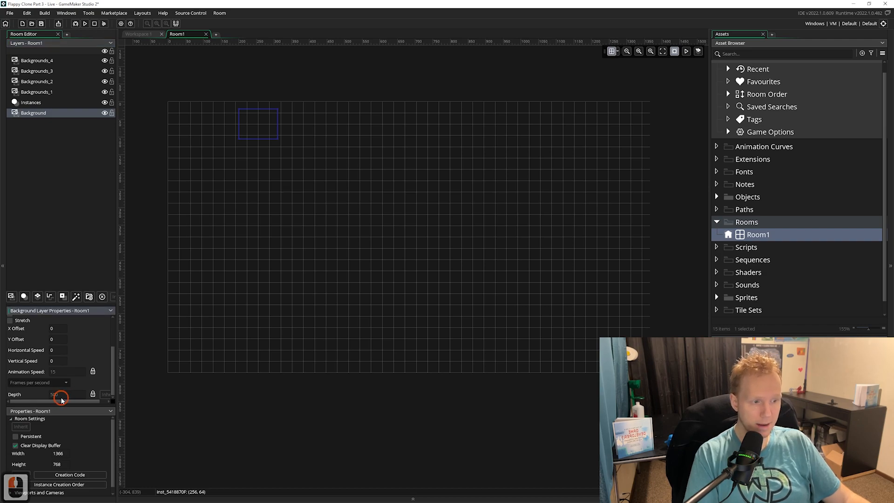
pyautogui.click(63, 398)
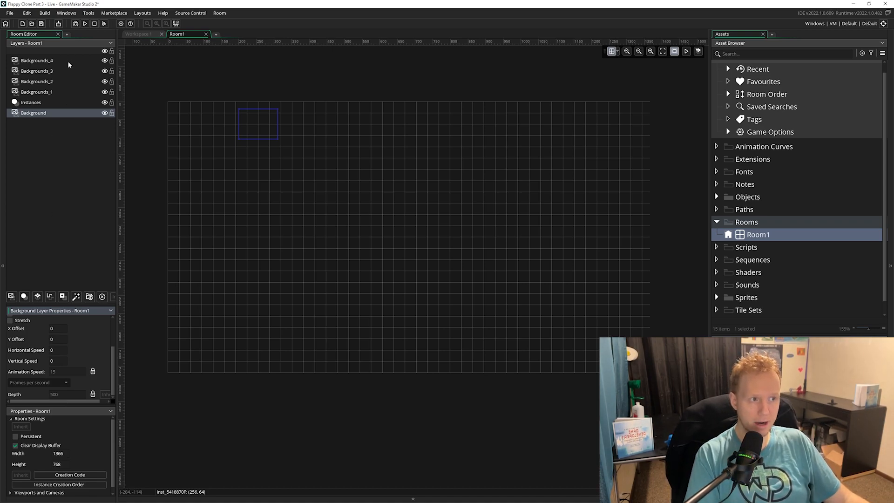
# Step: Move the Instances layer above all background layers in Room1's layer order
pyautogui.click(51, 103)
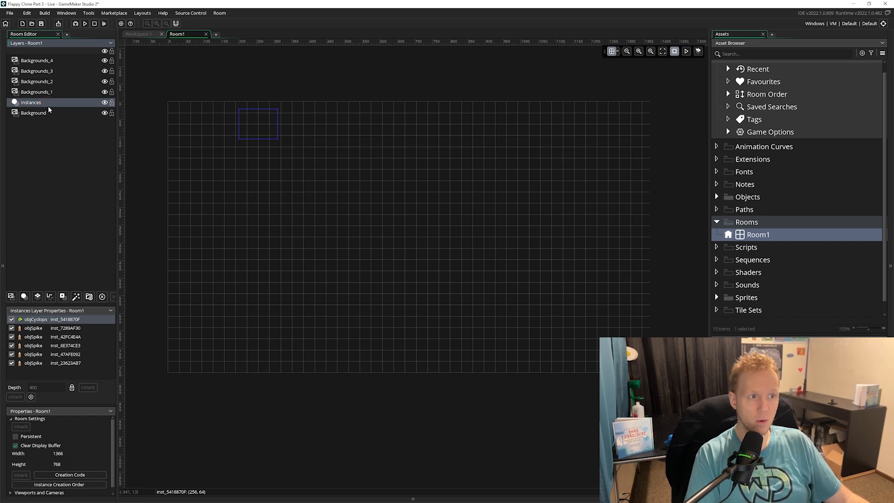
pyautogui.moveTo(45, 105); pyautogui.dragTo(45, 59)
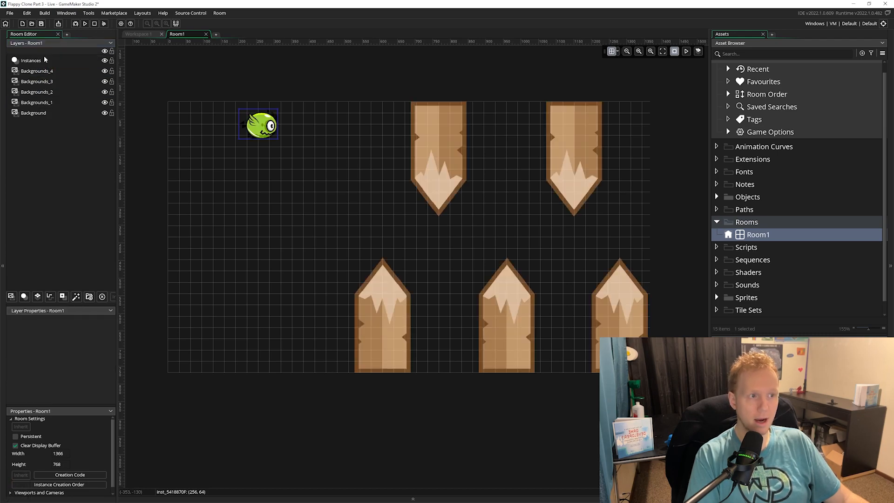
pyautogui.click(41, 60)
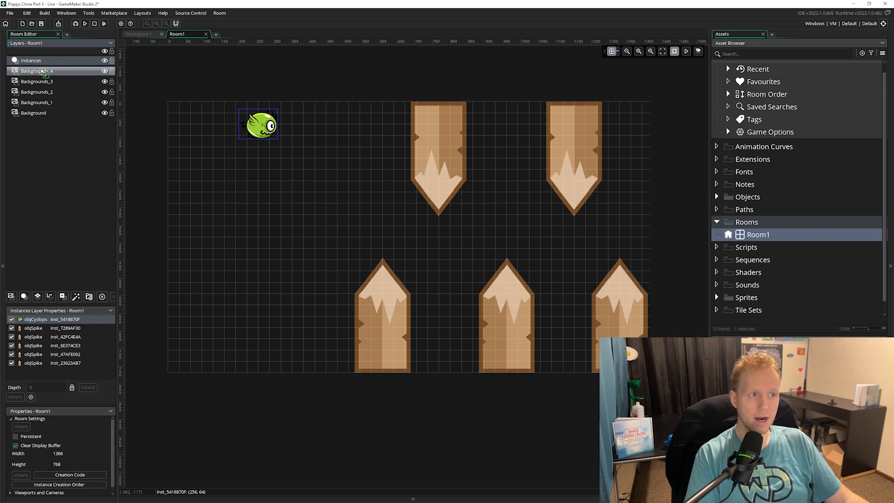
pyautogui.moveTo(34, 64)
pyautogui.mouseDown()
pyautogui.moveTo(36, 71)
pyautogui.moveTo(37, 61)
pyautogui.mouseUp()
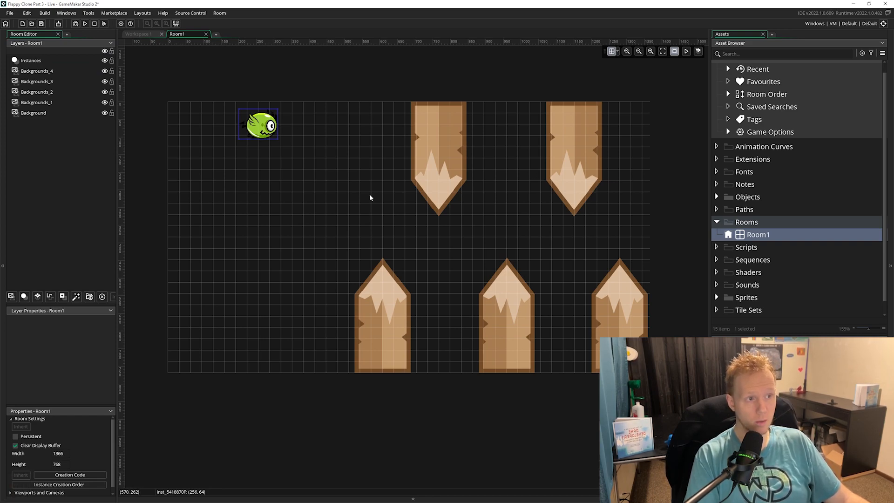
# Step: Assign sprForestBackgroundSky from the Backgrounds > Forest sprite folder to the Background layer
pyautogui.click(57, 114)
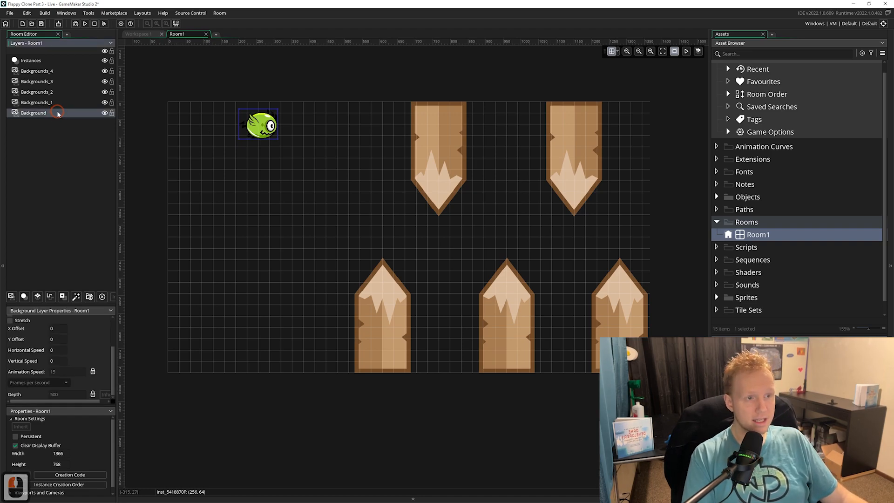
pyautogui.scroll(3, 100, 354)
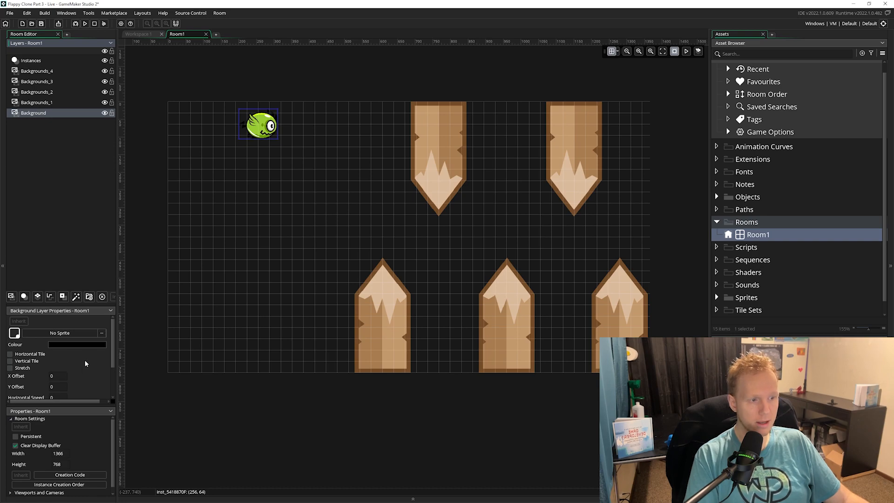
pyautogui.click(66, 333)
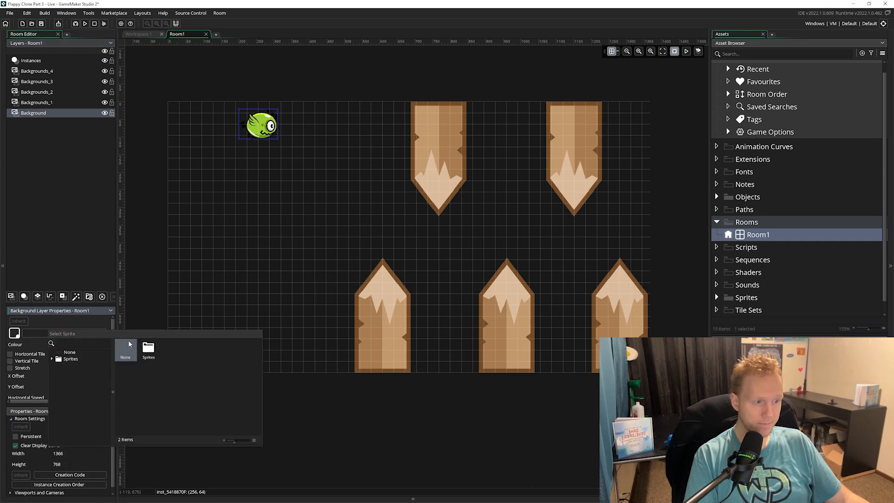
pyautogui.doubleClick(149, 347)
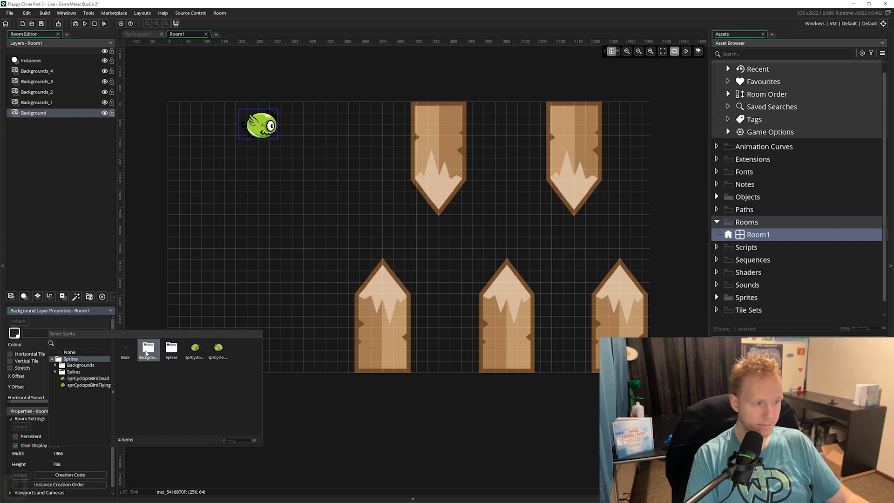
pyautogui.doubleClick(148, 349)
pyautogui.doubleClick(149, 351)
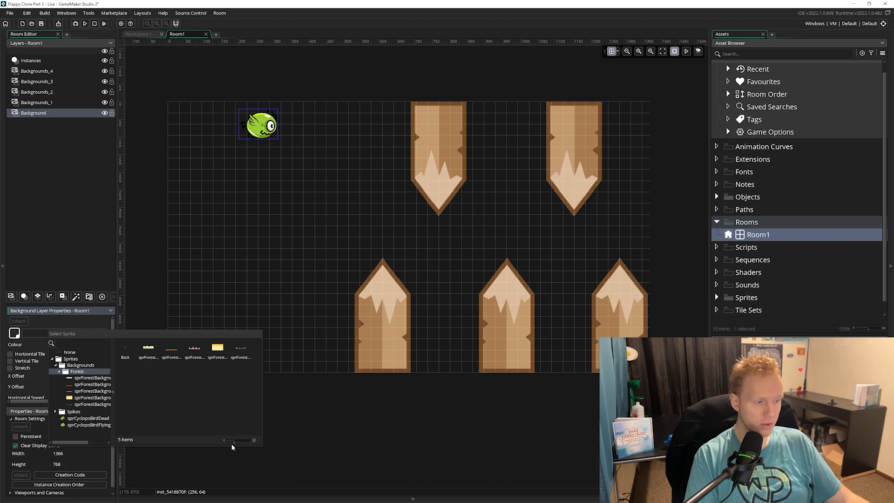
pyautogui.moveTo(234, 442); pyautogui.dragTo(259, 445)
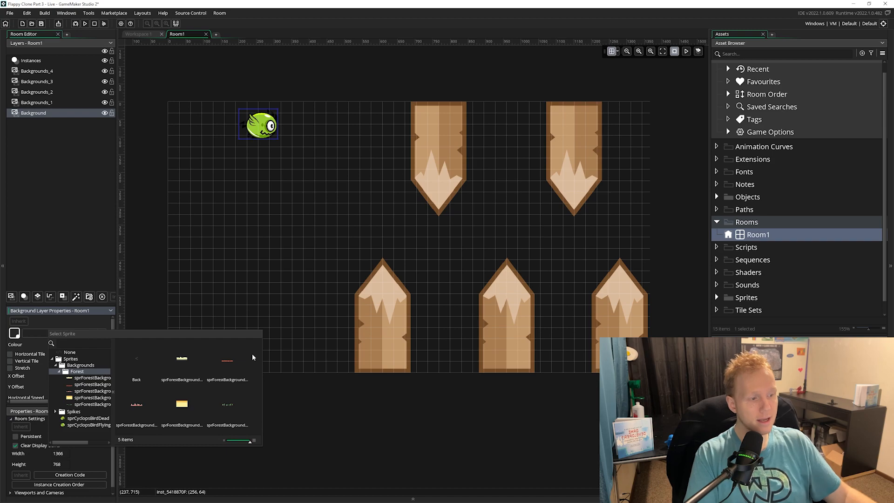
pyautogui.click(182, 405)
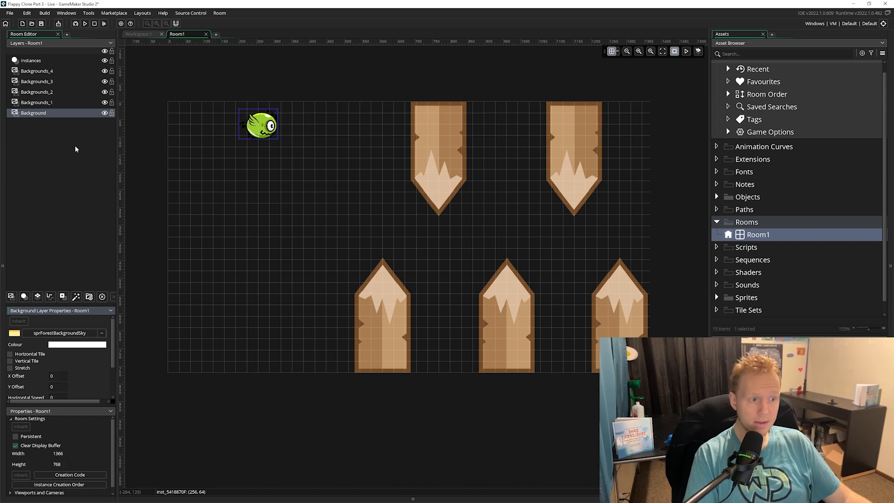
# Step: Review the Background layer and the four numbered background layers to check their sprite assignments
pyautogui.click(57, 117)
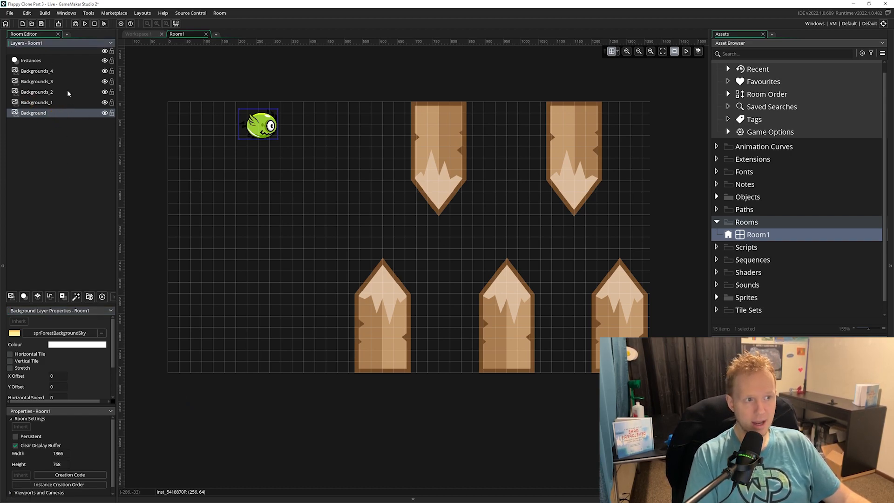
pyautogui.click(50, 73)
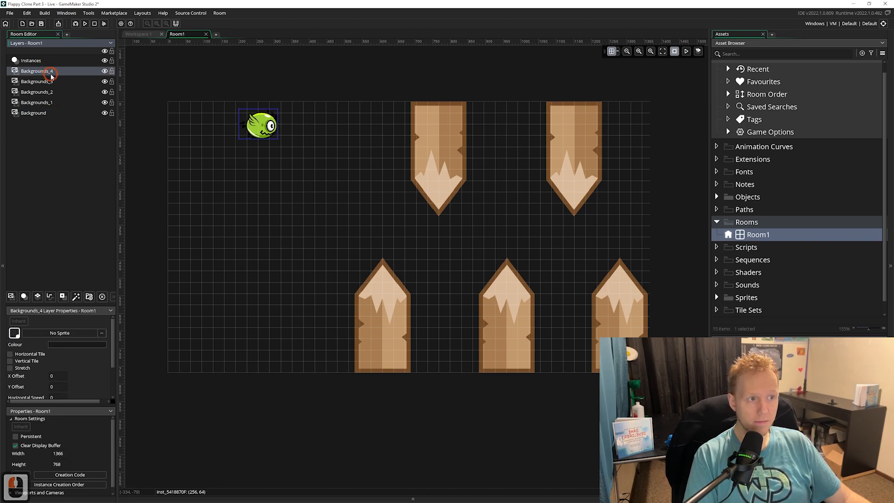
pyautogui.click(50, 82)
pyautogui.click(48, 93)
pyautogui.click(46, 103)
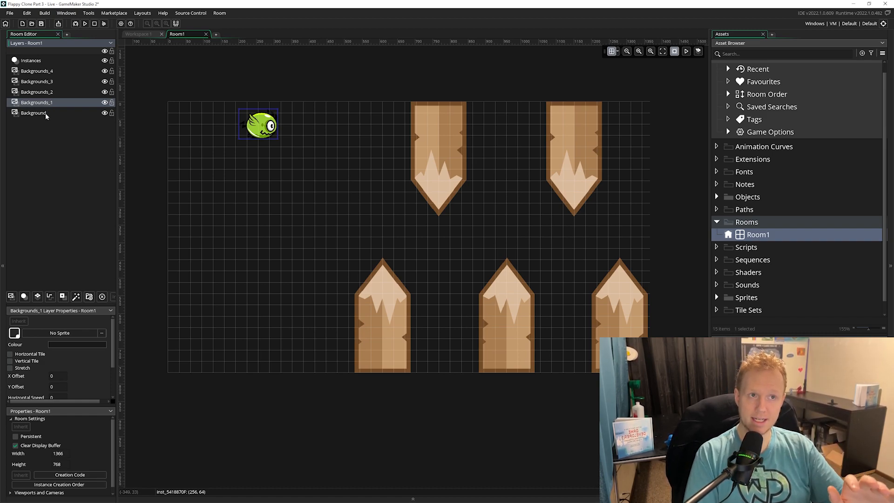
pyautogui.click(58, 71)
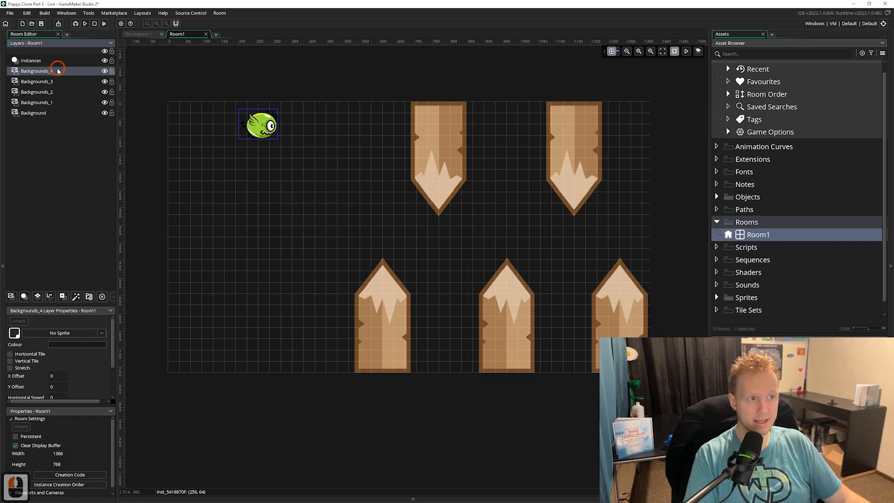
# Step: Assign sprForestBackgroundClouds from the Backgrounds > Forest sprite folder to the Backgrounds_1 layer
pyautogui.click(65, 102)
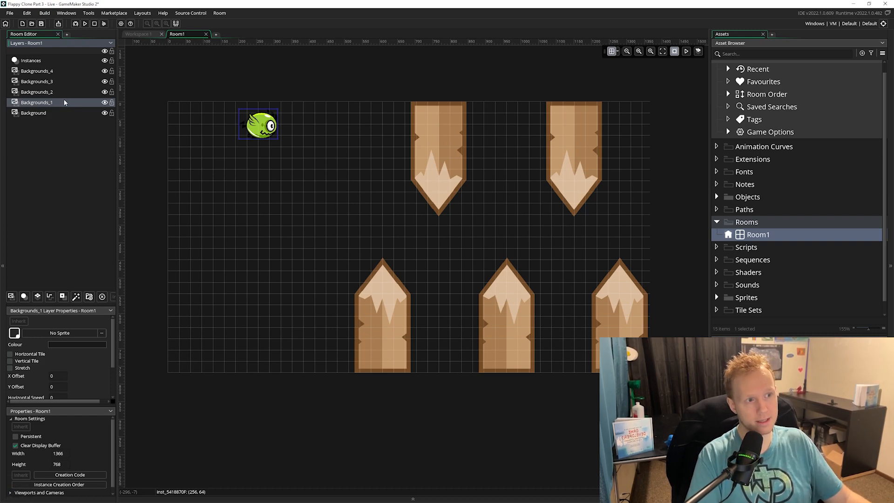
pyautogui.click(65, 105)
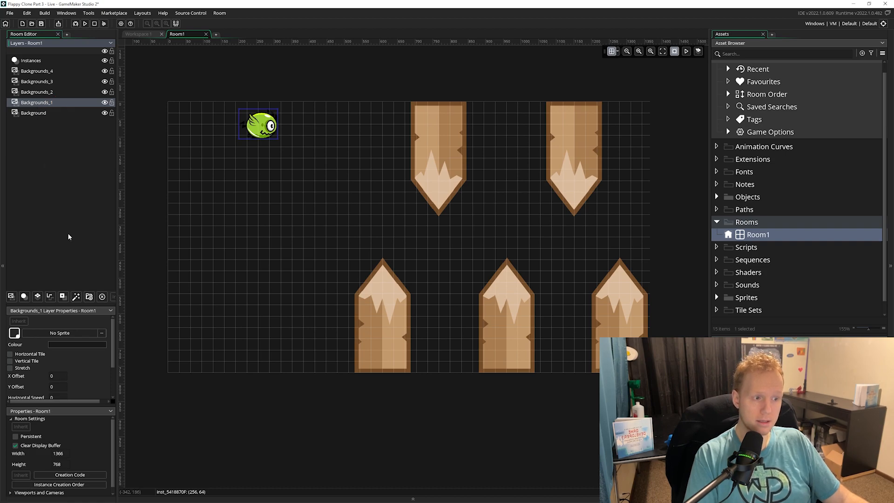
pyautogui.click(60, 333)
pyautogui.click(151, 346)
pyautogui.doubleClick(185, 357)
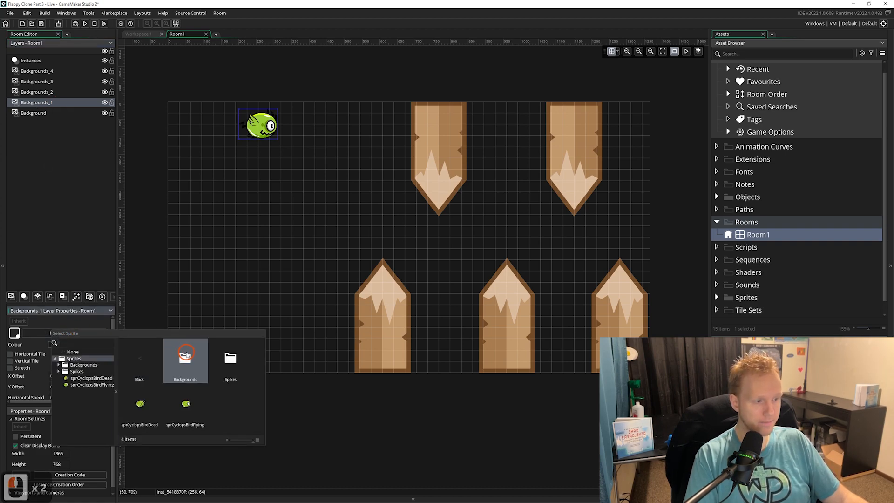
pyautogui.doubleClick(185, 355)
pyautogui.doubleClick(185, 352)
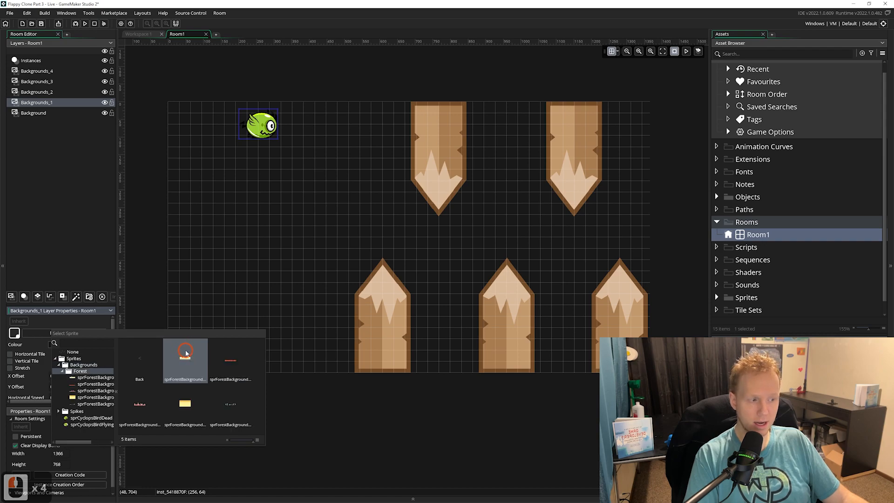
pyautogui.doubleClick(185, 372)
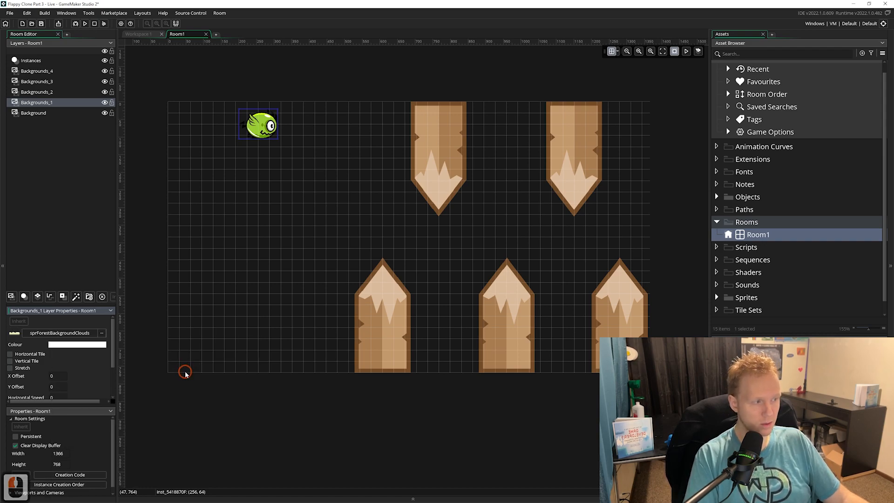
# Step: Assign the sprForestBackgroundMountains sprite to the Backgrounds_2 layer
pyautogui.click(51, 92)
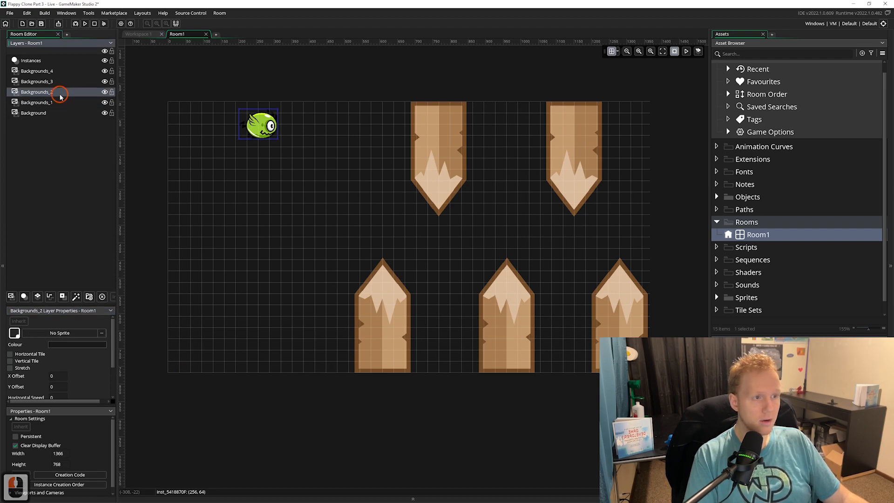
pyautogui.scroll(-1, 751, 305)
pyautogui.click(716, 284)
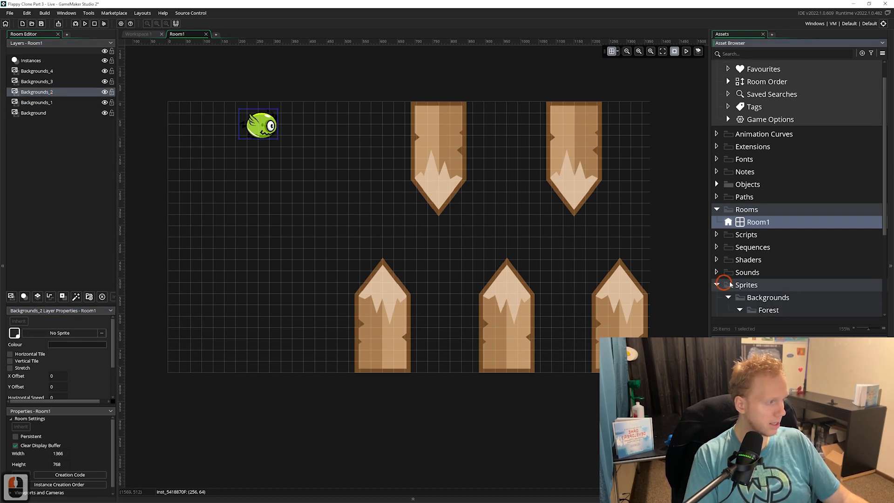
pyautogui.scroll(-5, 740, 285)
pyautogui.scroll(-1, 739, 283)
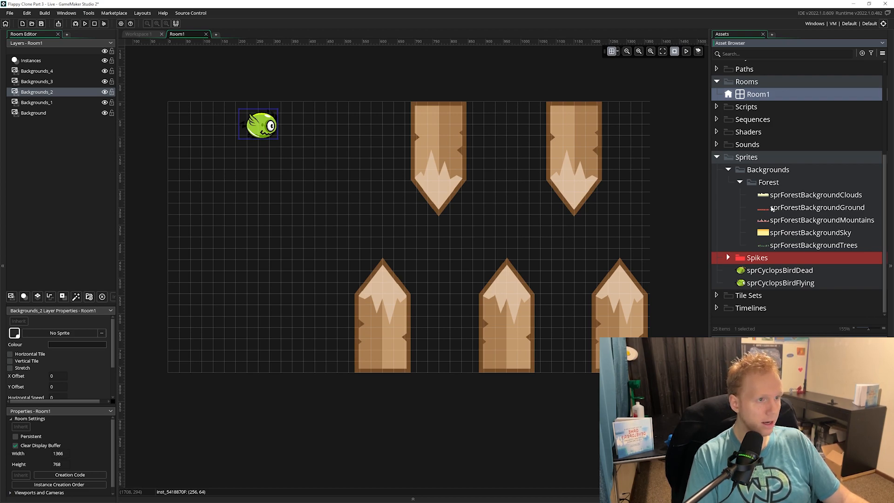
pyautogui.click(79, 94)
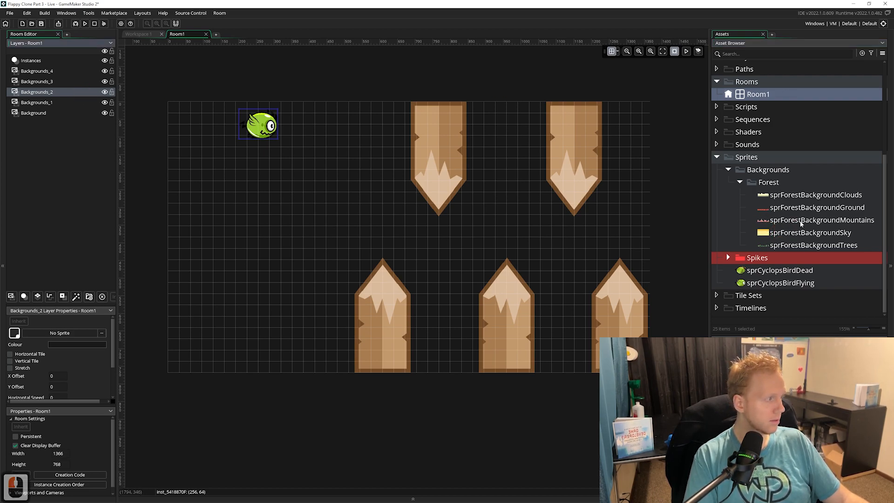
pyautogui.click(805, 224)
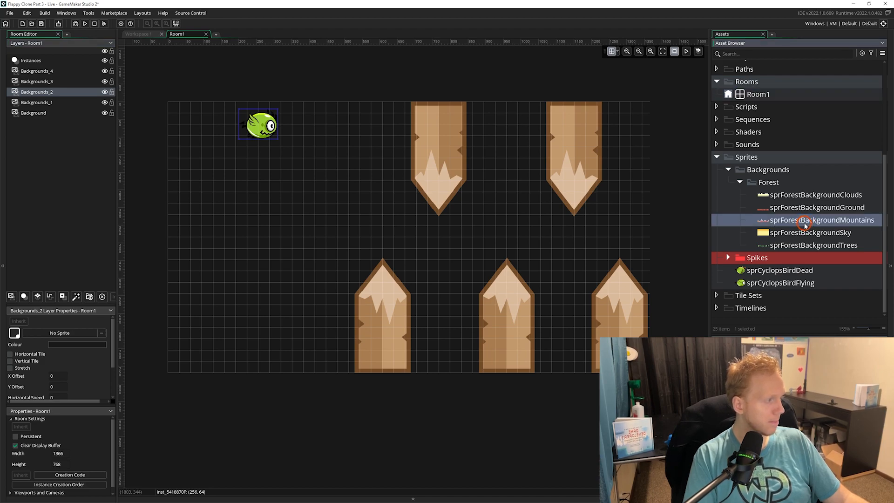
pyautogui.moveTo(805, 225); pyautogui.dragTo(68, 338)
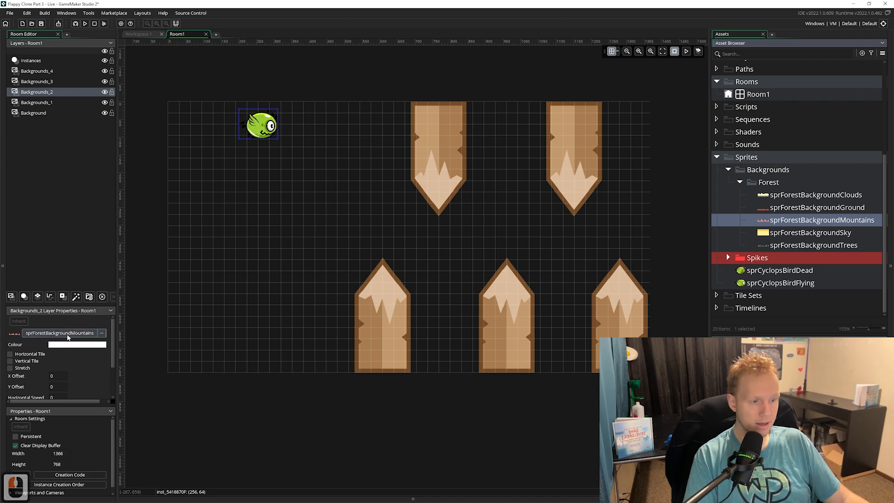
# Step: Assign sprForestBackgroundTrees to the Backgrounds_3 layer and sprForestBackgroundGround to the Backgrounds_4 layer
pyautogui.click(37, 81)
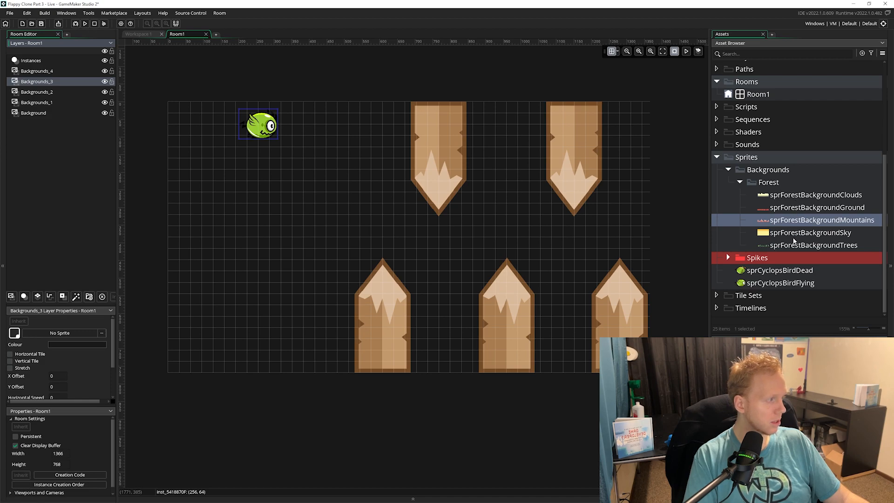
pyautogui.moveTo(794, 246); pyautogui.dragTo(68, 339)
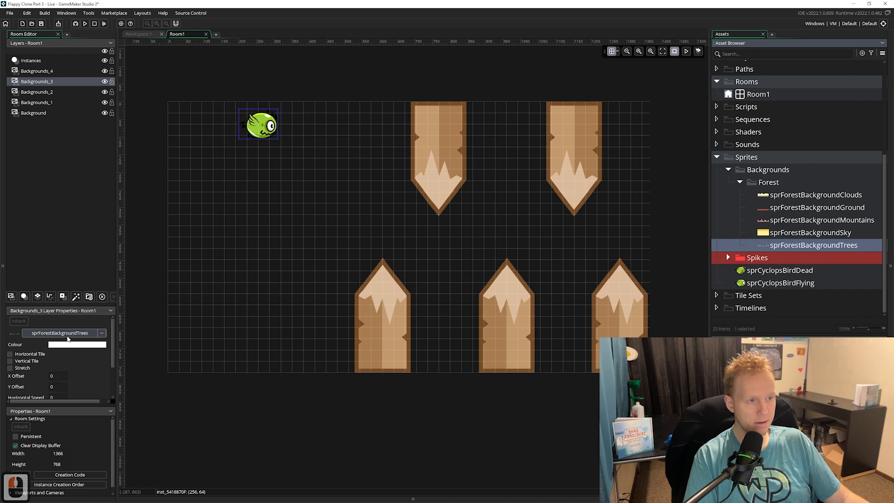
pyautogui.click(55, 71)
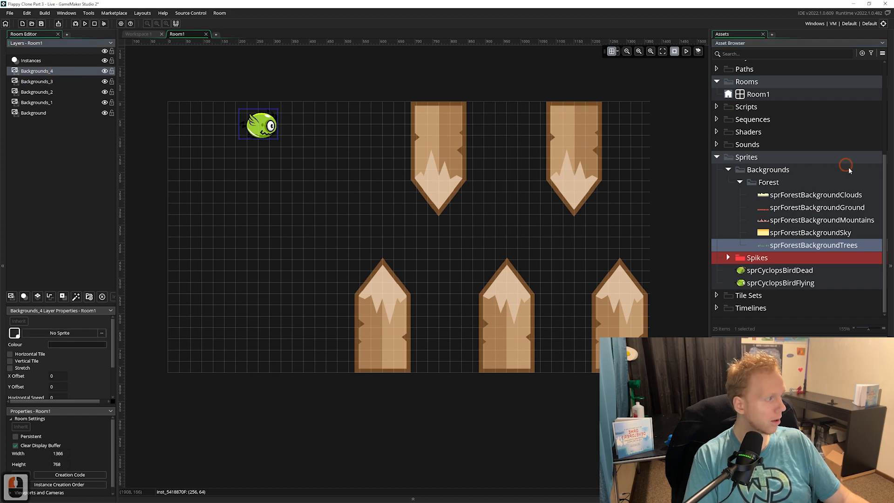
pyautogui.moveTo(814, 208); pyautogui.dragTo(79, 335)
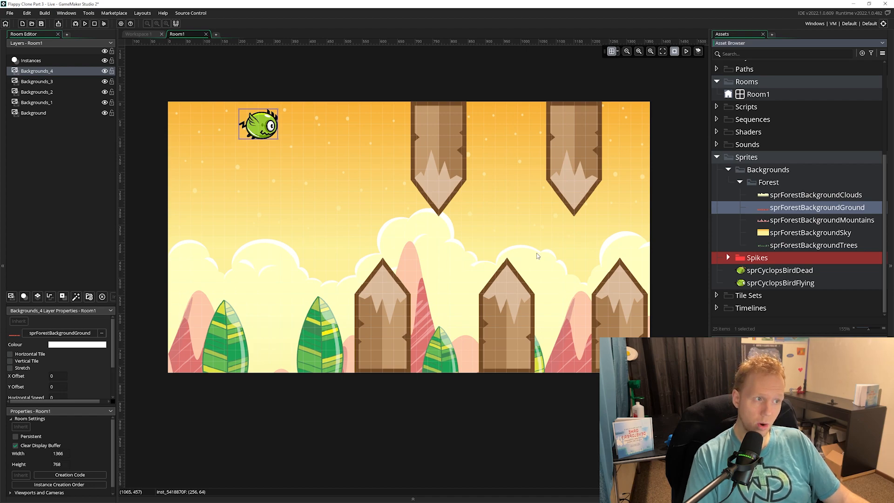
# Step: Review the sprite assignments of the Background layer and the four numbered background layers
pyautogui.click(75, 79)
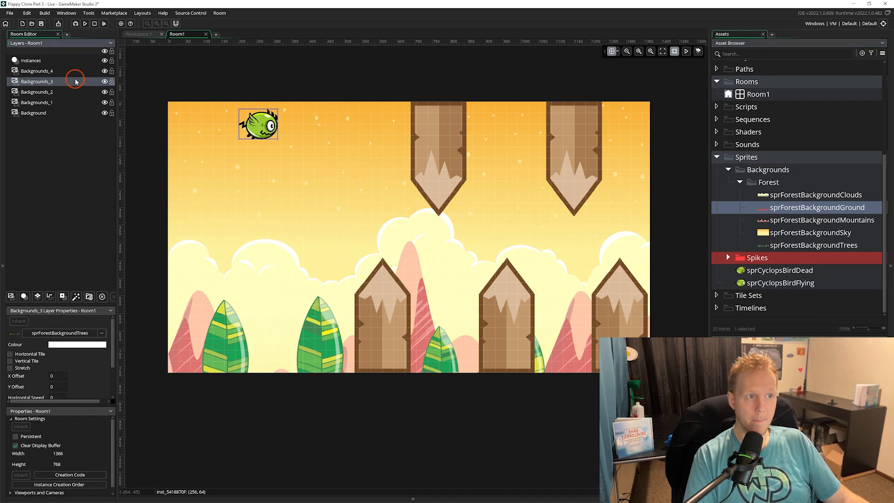
pyautogui.click(58, 92)
pyautogui.click(57, 102)
pyautogui.click(58, 112)
pyautogui.click(56, 110)
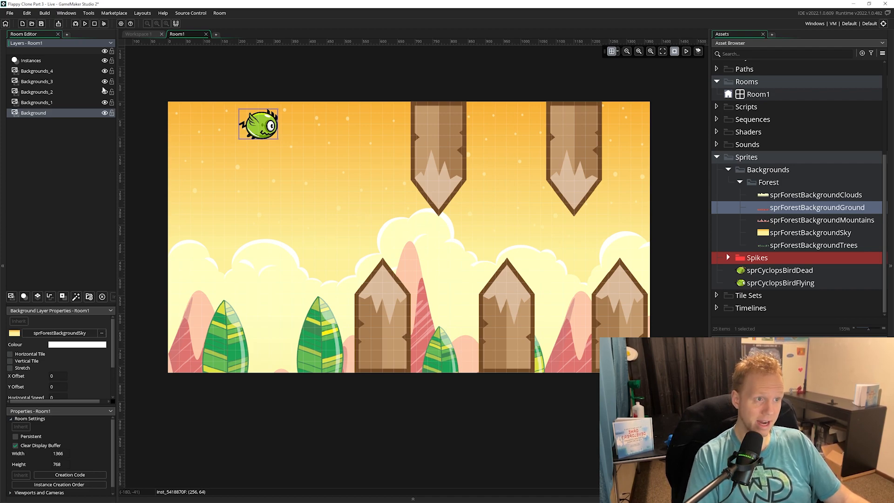
pyautogui.click(55, 71)
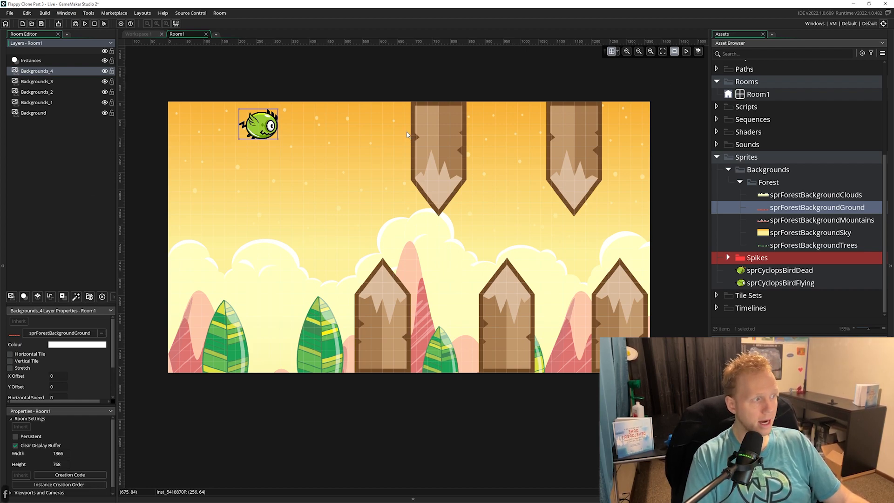
# Step: Run the game, flap the bird to check the layered forest background behind the spikes, and close the game window
pyautogui.keyDown('ctrl'); pyautogui.scroll(-2, 400, 148); pyautogui.keyUp('ctrl')
pyautogui.moveTo(374, 180); pyautogui.dragTo(342, 201, button='middle')
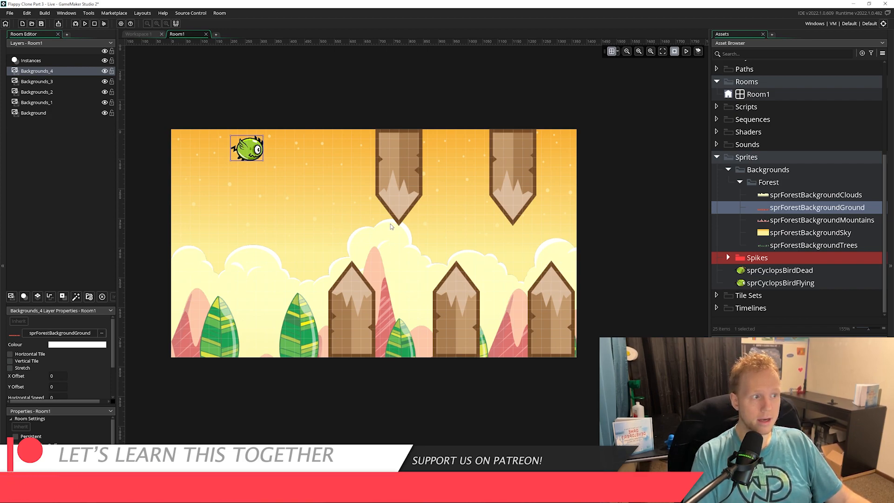
pyautogui.moveTo(390, 223); pyautogui.dragTo(407, 240, button='middle')
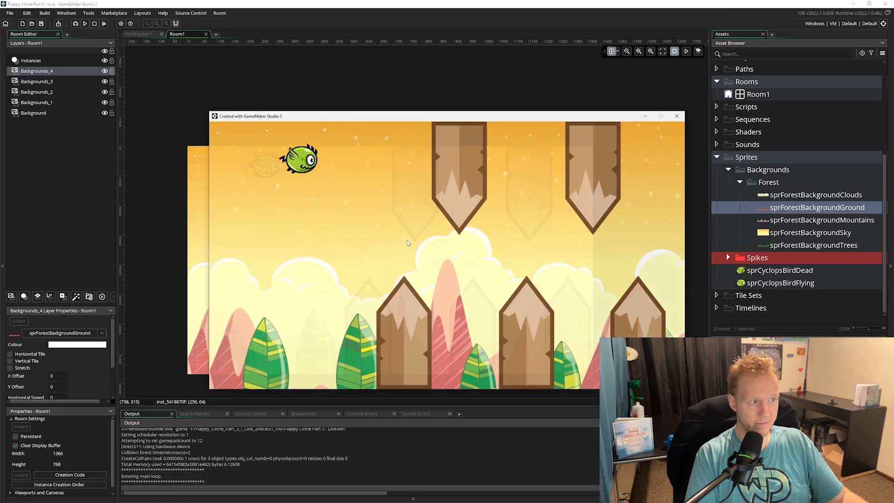
pyautogui.press('space')
pyautogui.press('space')
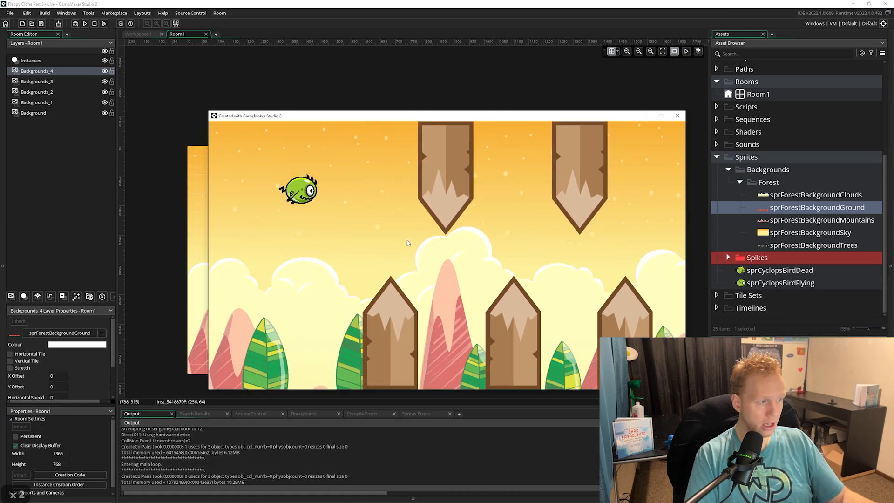
pyautogui.press('space')
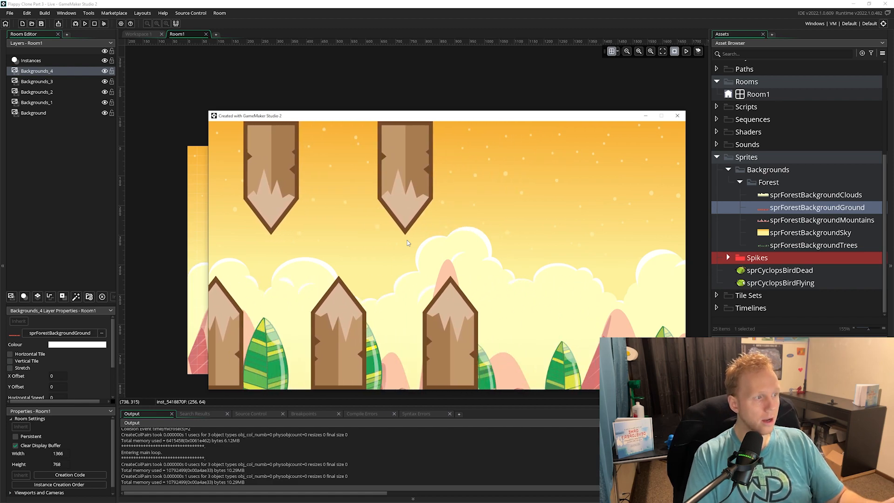
pyautogui.moveTo(556, 121); pyautogui.dragTo(520, 98)
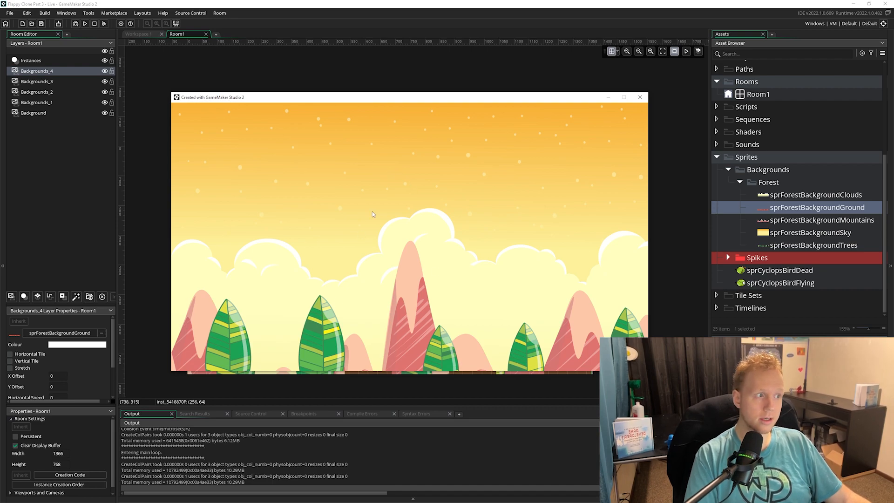
pyautogui.moveTo(348, 99); pyautogui.dragTo(474, 121)
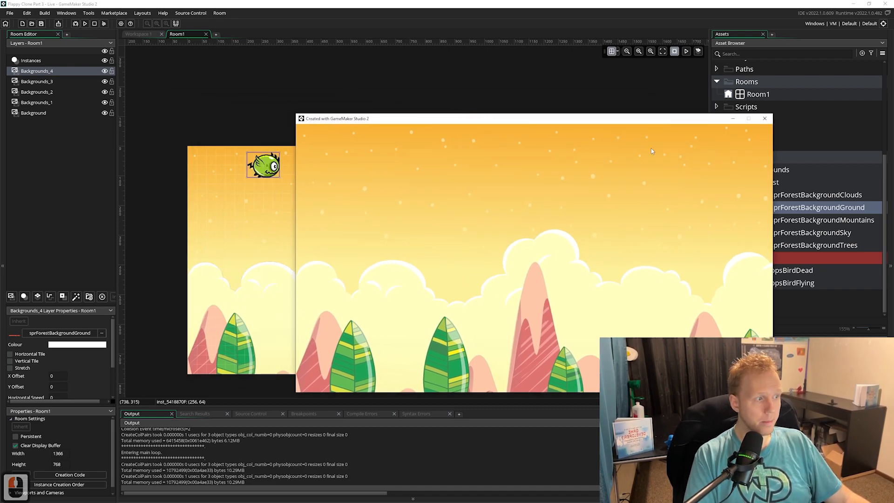
pyautogui.click(765, 118)
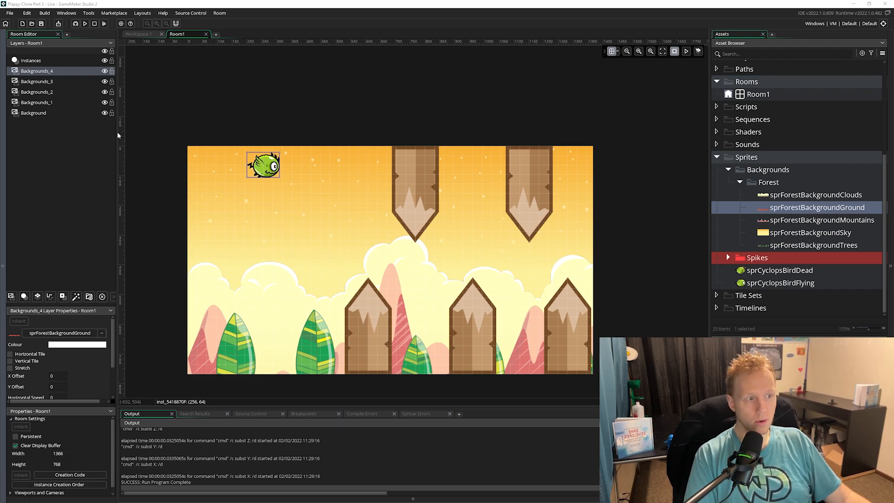
# Step: Set Room1's width to 1920 and height to 1080 in the room settings
pyautogui.moveTo(330, 247); pyautogui.dragTo(357, 229, button='middle')
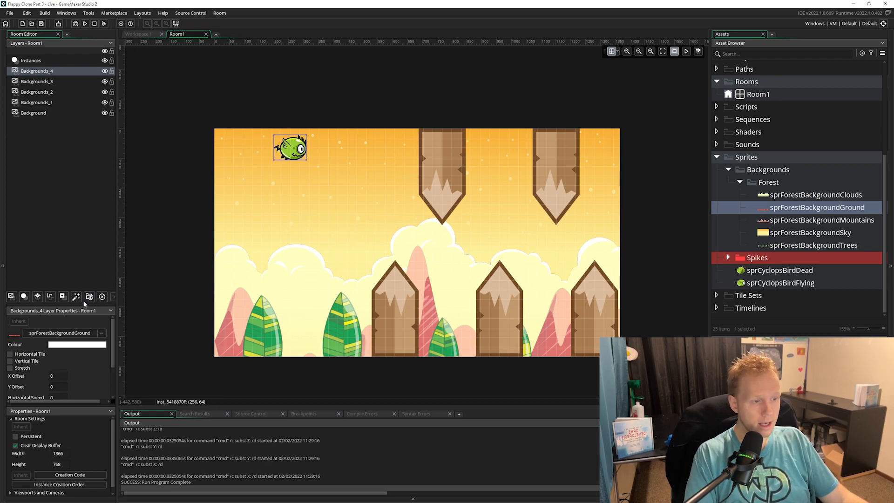
pyautogui.moveTo(83, 306); pyautogui.dragTo(79, 228)
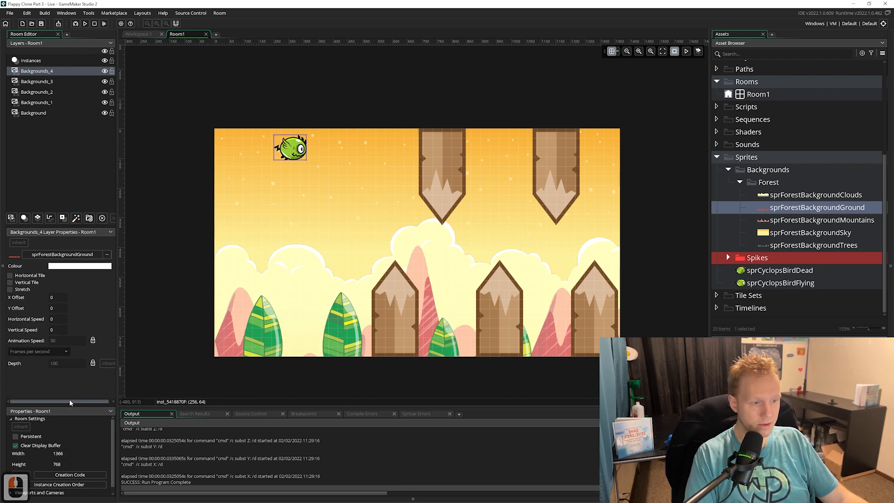
pyautogui.moveTo(69, 403); pyautogui.dragTo(75, 344)
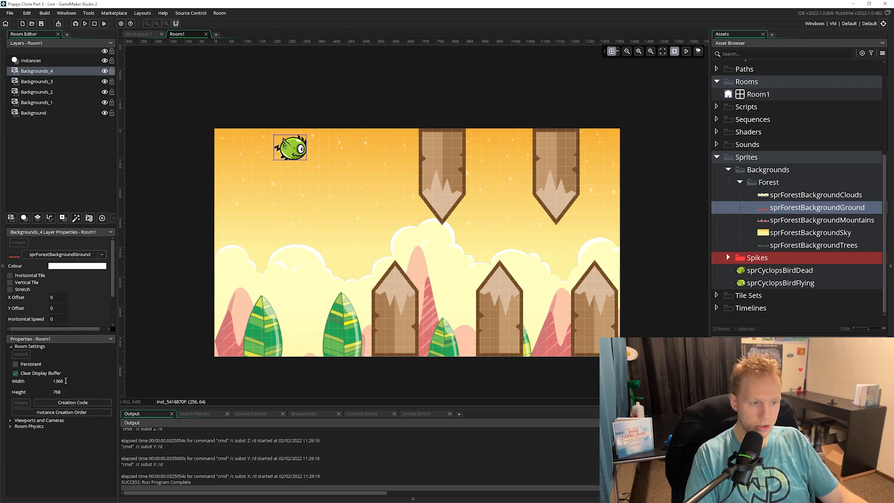
pyautogui.click(11, 346)
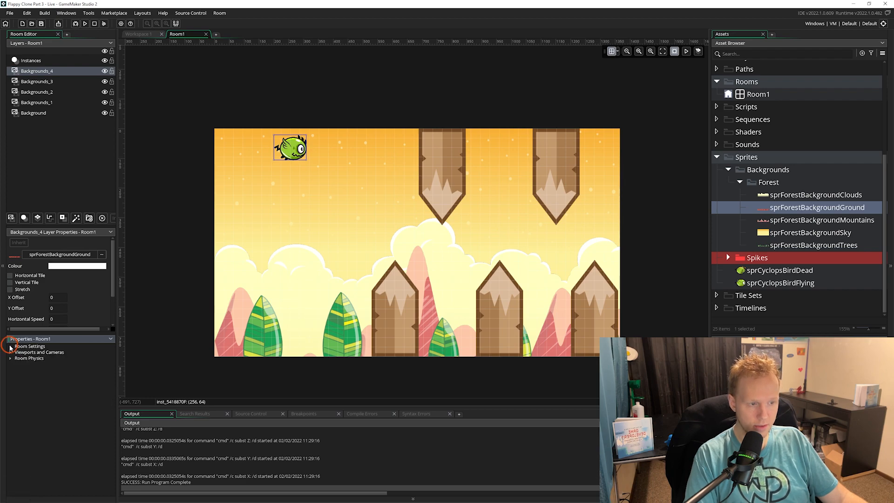
pyautogui.click(11, 347)
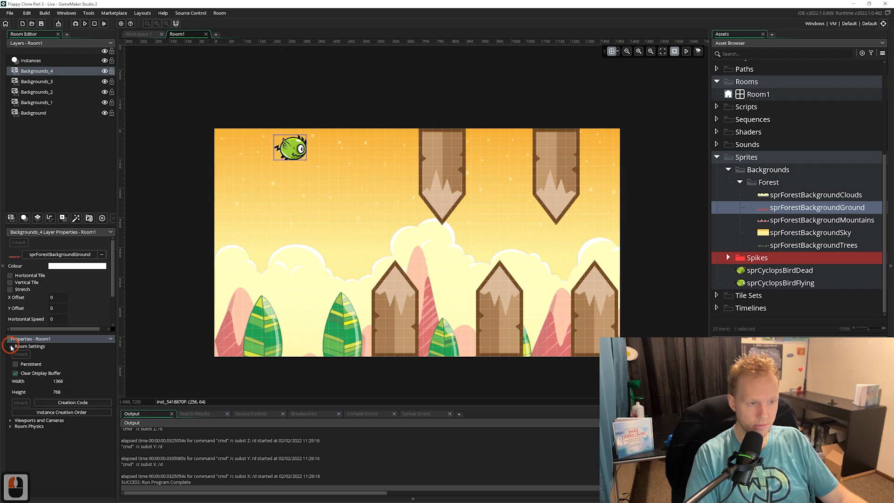
pyautogui.click(67, 382)
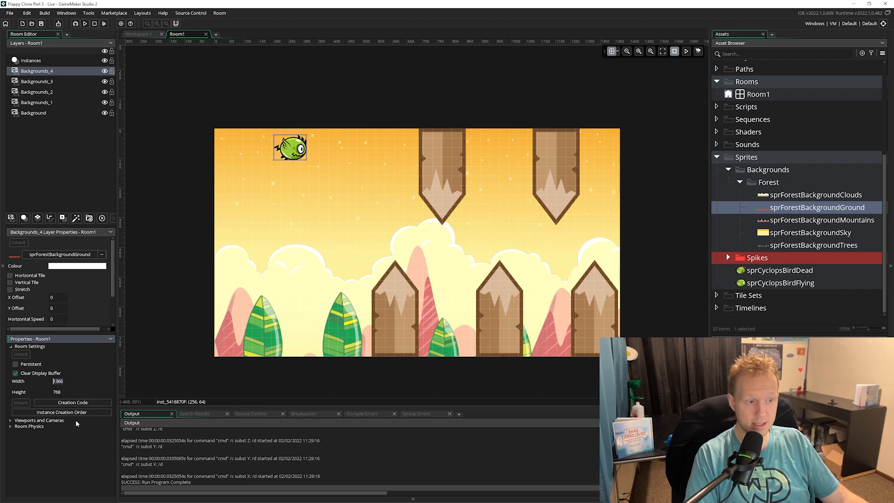
pyautogui.click(47, 394)
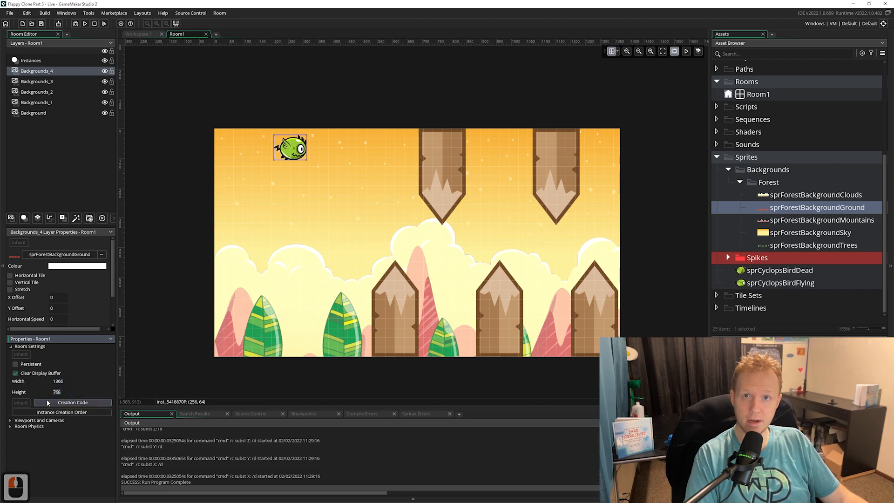
pyautogui.moveTo(66, 381); pyautogui.dragTo(27, 375)
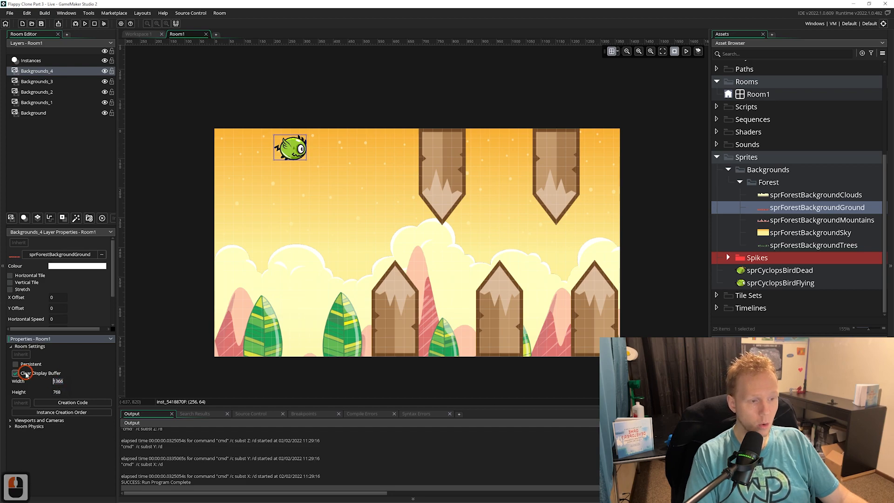
pyautogui.write('1920')
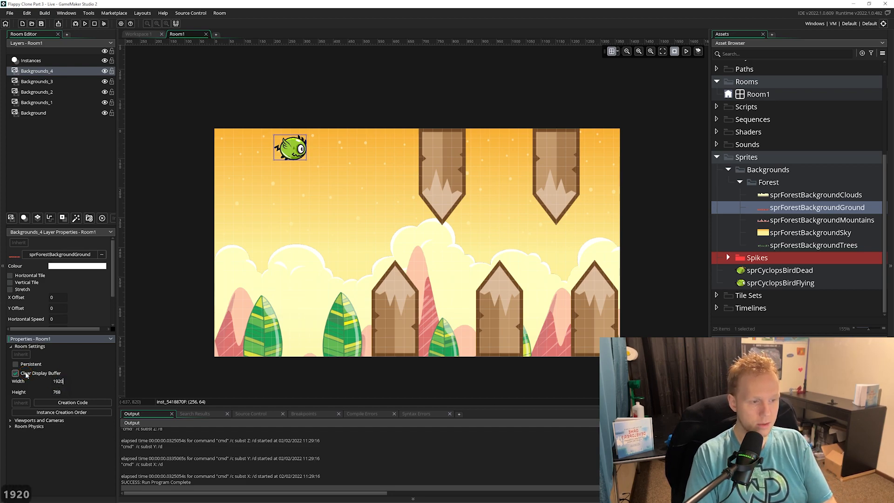
pyautogui.press('Tab')
pyautogui.write('1080')
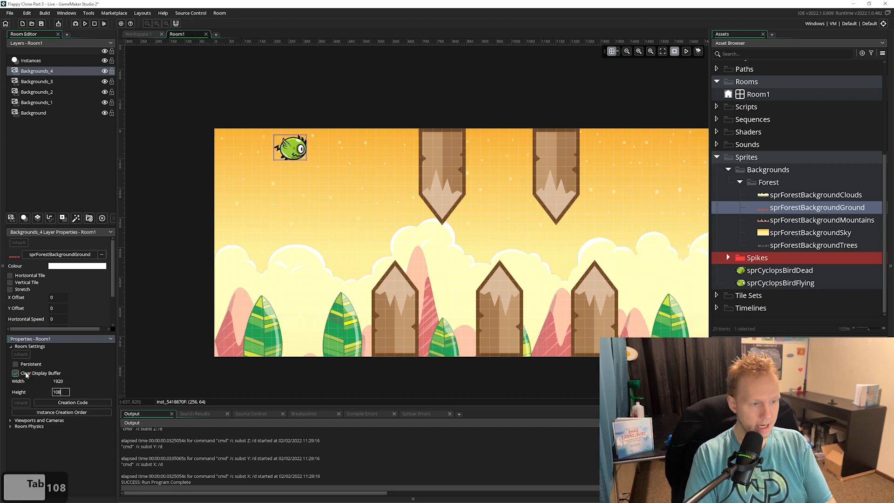
# Step: Commit the room height of 1080 and fit the whole of Room1 in the view
pyautogui.press('Tab')
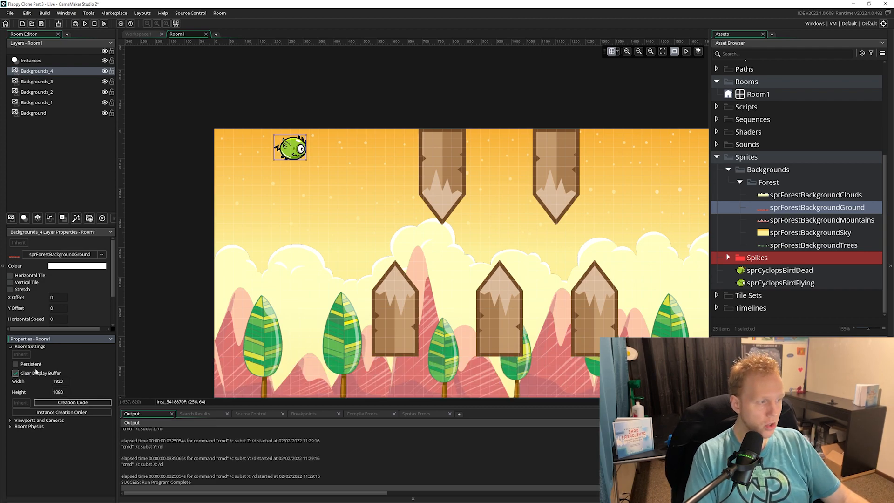
pyautogui.moveTo(531, 374); pyautogui.dragTo(446, 315, button='middle')
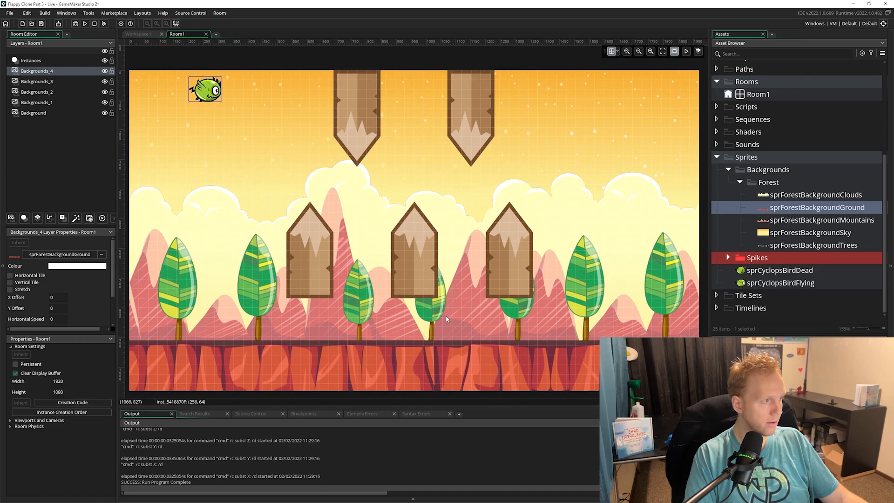
pyautogui.click(662, 51)
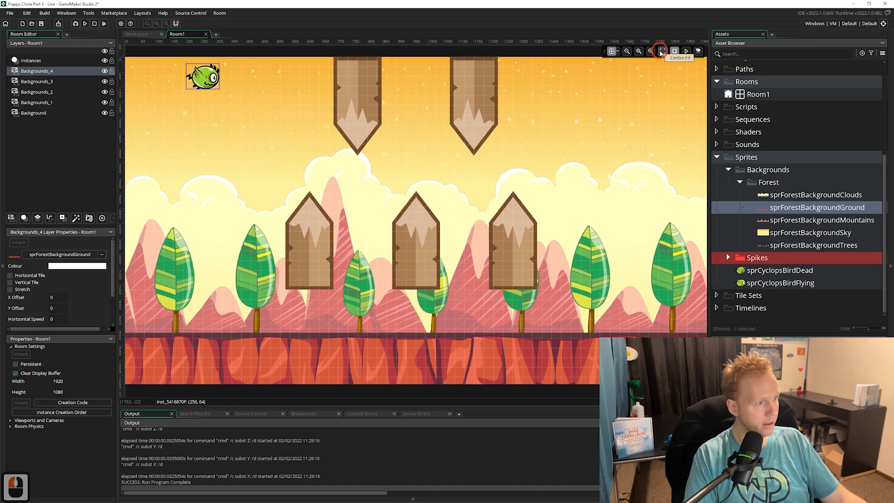
# Step: Try to select the lower spikes in the room while the Backgrounds_4 layer is active
pyautogui.click(513, 180)
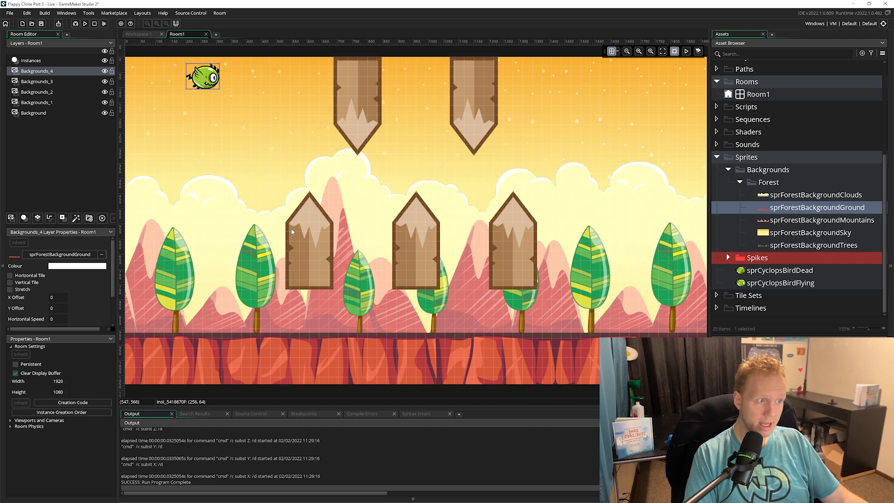
pyautogui.click(214, 142)
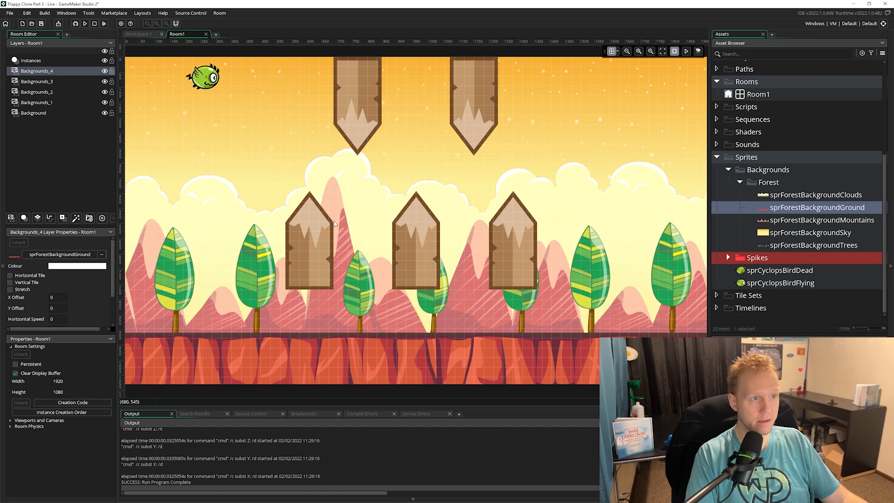
pyautogui.click(322, 265)
pyautogui.click(462, 239)
pyautogui.click(502, 230)
pyautogui.click(408, 242)
pyautogui.click(361, 249)
pyautogui.click(284, 223)
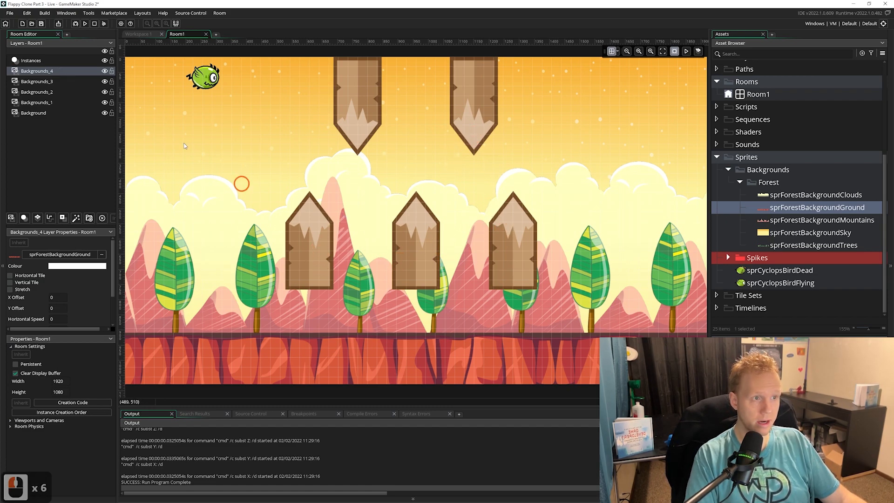
pyautogui.click(48, 72)
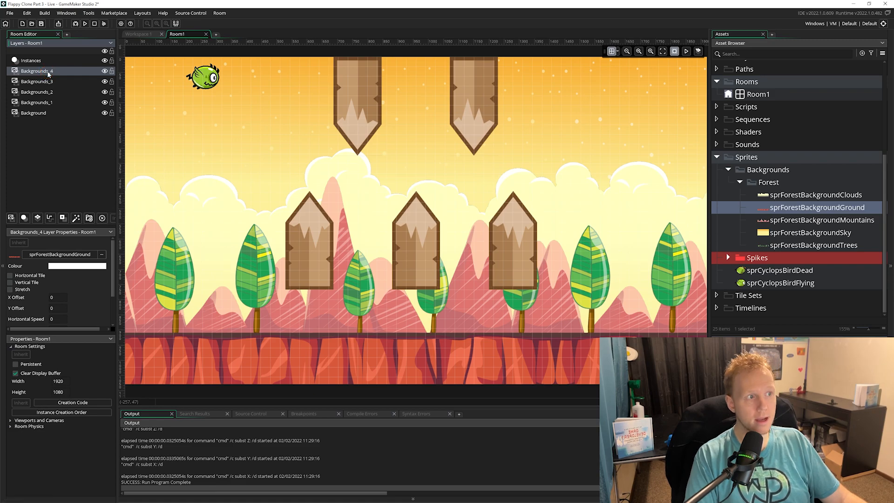
pyautogui.click(316, 254)
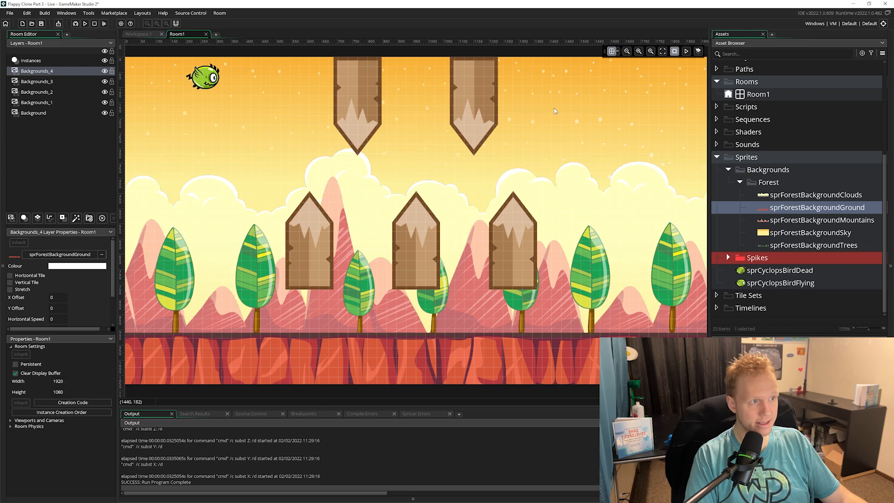
# Step: On the Instances layer, move the first lower spike down over the ground to position 576, 960
pyautogui.click(34, 61)
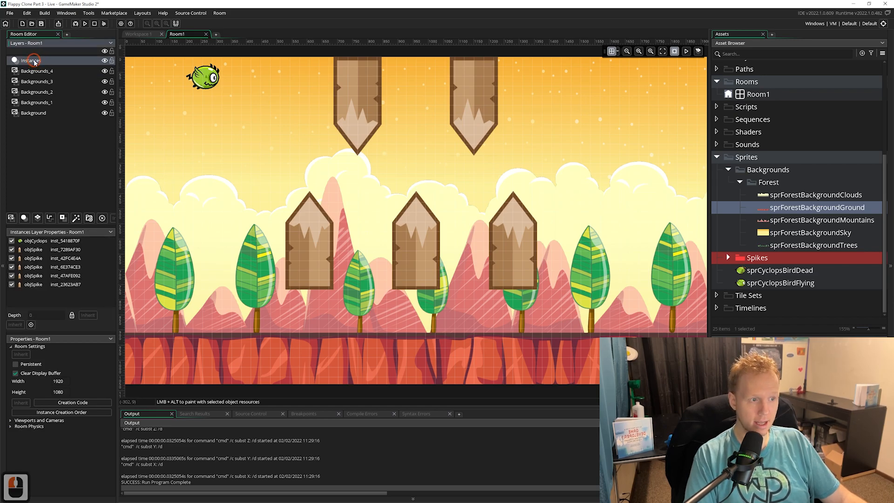
pyautogui.click(317, 251)
pyautogui.moveTo(317, 251); pyautogui.dragTo(303, 305)
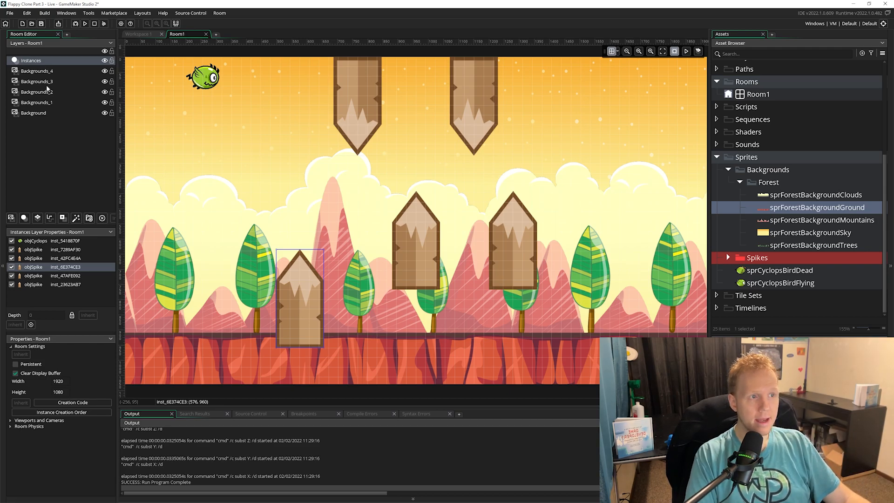
# Step: Reorder the Instances layer to sit directly below Backgrounds_4 so the ground covers the spike bases
pyautogui.click(48, 60)
pyautogui.moveTo(48, 60); pyautogui.dragTo(49, 71)
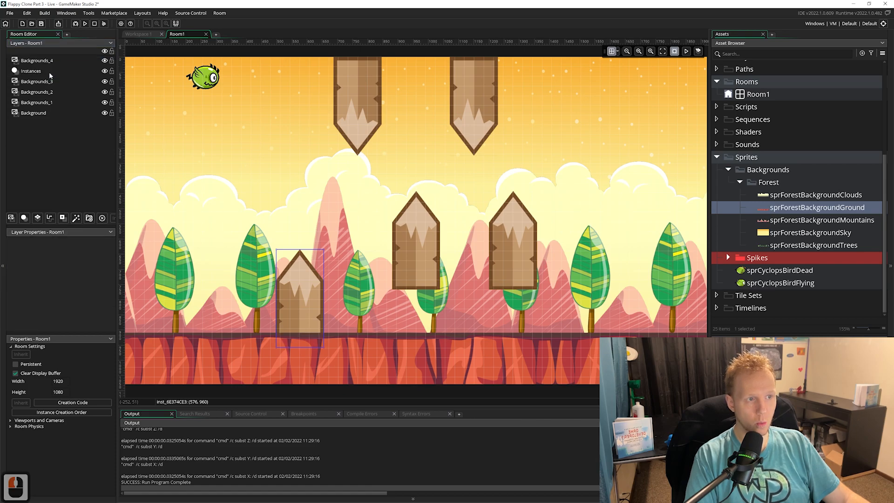
pyautogui.click(47, 60)
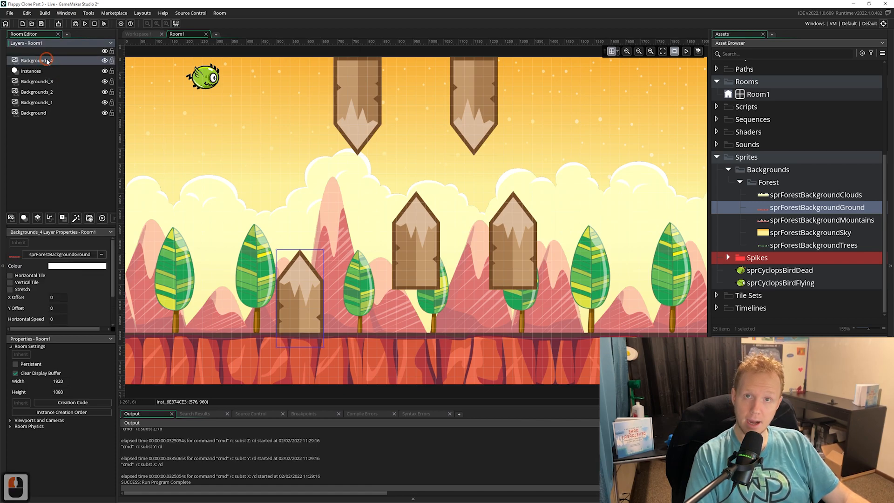
# Step: On the Instances layer, move the first lower spike to 576, 928 and lower the other two bottom spikes to meet the ground
pyautogui.click(50, 71)
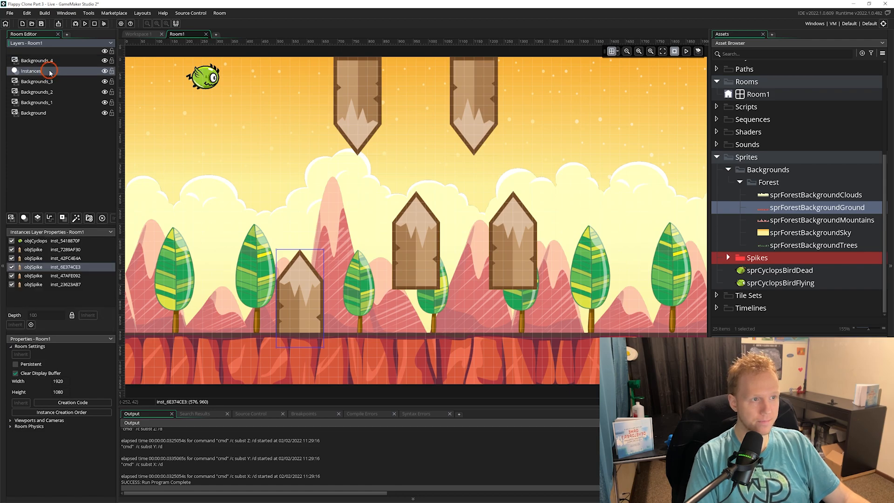
pyautogui.moveTo(317, 317); pyautogui.dragTo(317, 307)
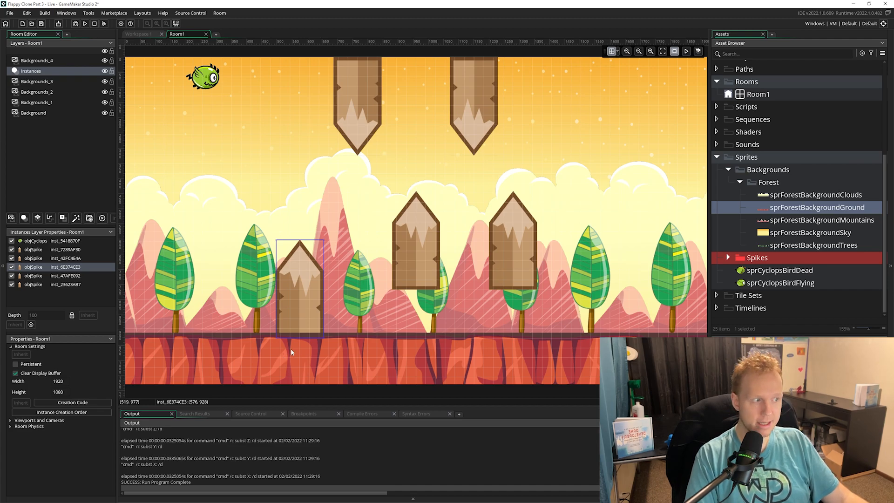
pyautogui.moveTo(416, 246); pyautogui.dragTo(410, 301)
pyautogui.moveTo(509, 252); pyautogui.dragTo(547, 295)
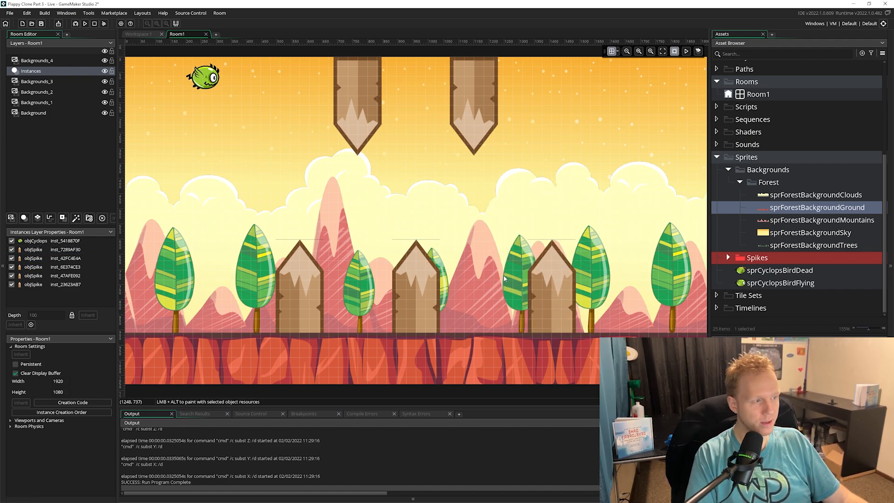
pyautogui.click(319, 241)
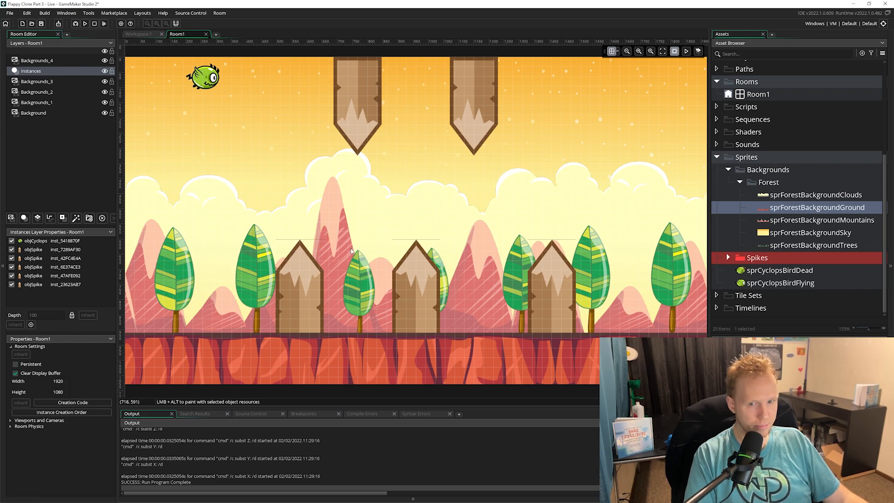
# Step: Run the game, flap the bird past the repositioned spikes to check the ground overlap, and close the game window
pyautogui.keyDown('ctrl'); pyautogui.scroll(4, 295, 231); pyautogui.keyUp('ctrl')
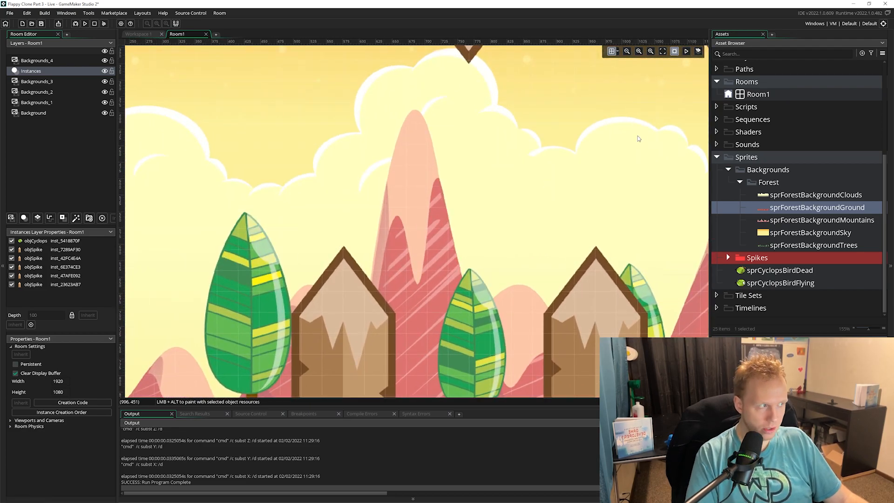
pyautogui.click(661, 53)
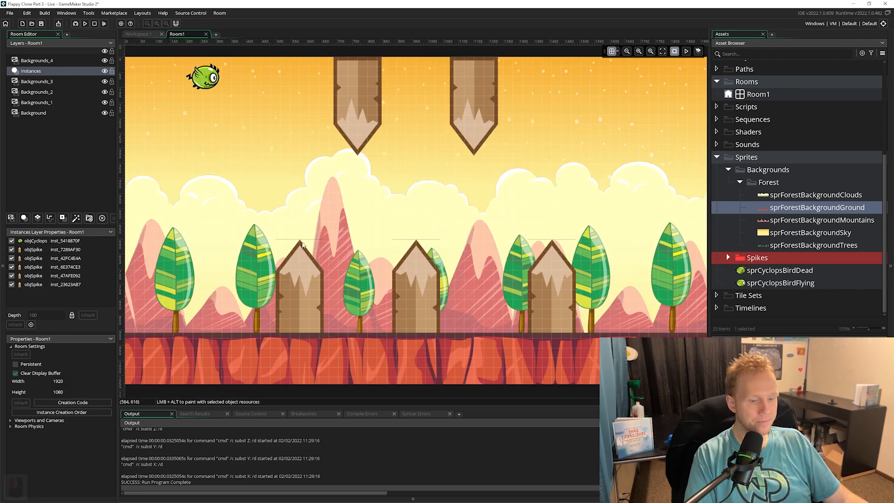
pyautogui.press('F5')
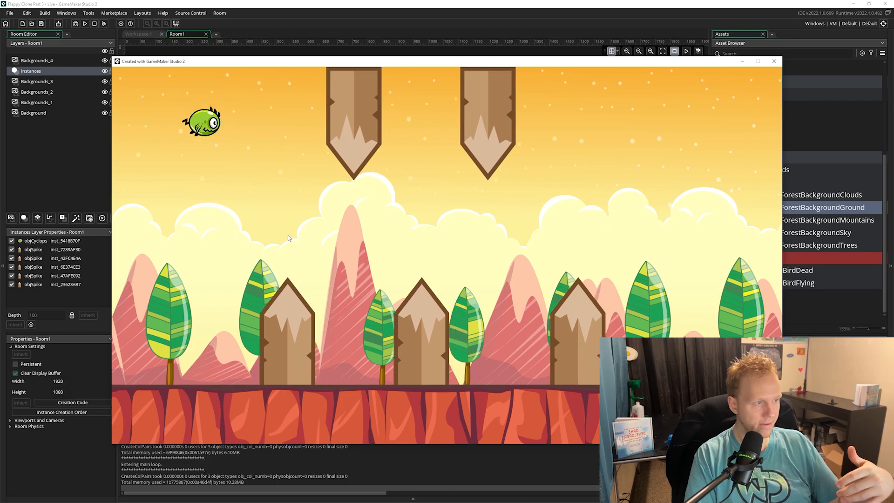
pyautogui.press('space')
pyautogui.press('space')
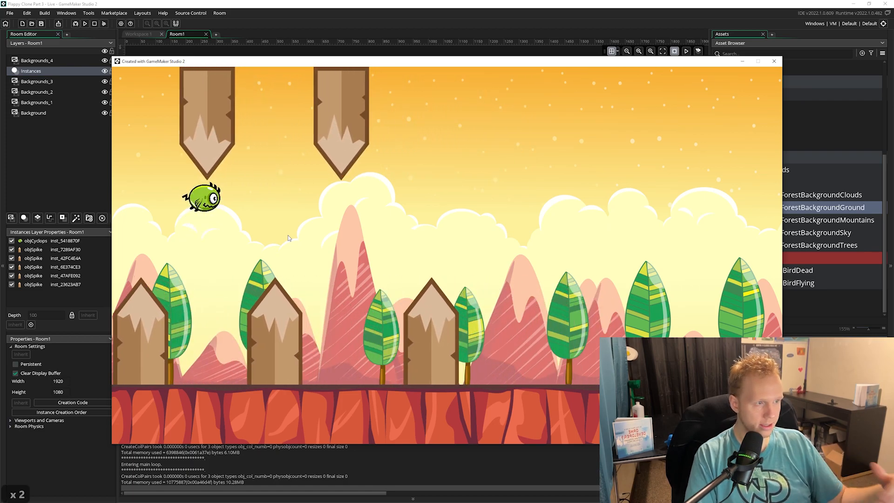
pyautogui.press('space')
pyautogui.press('space')
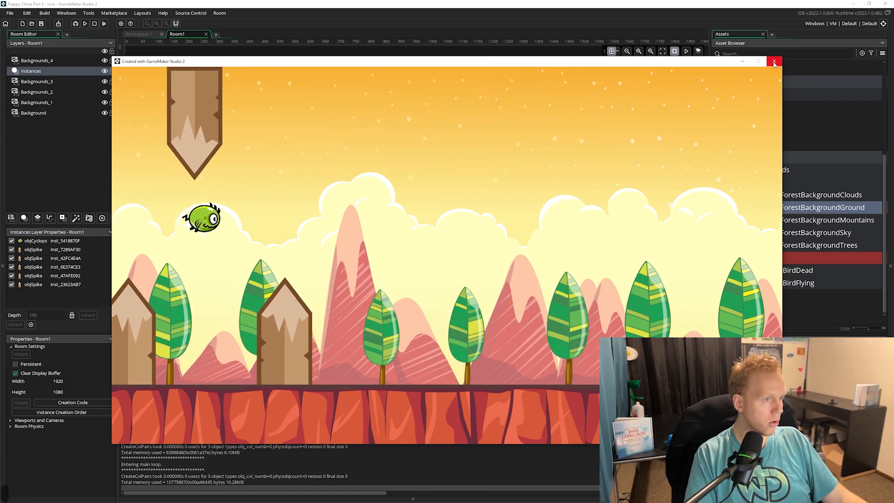
pyautogui.click(773, 61)
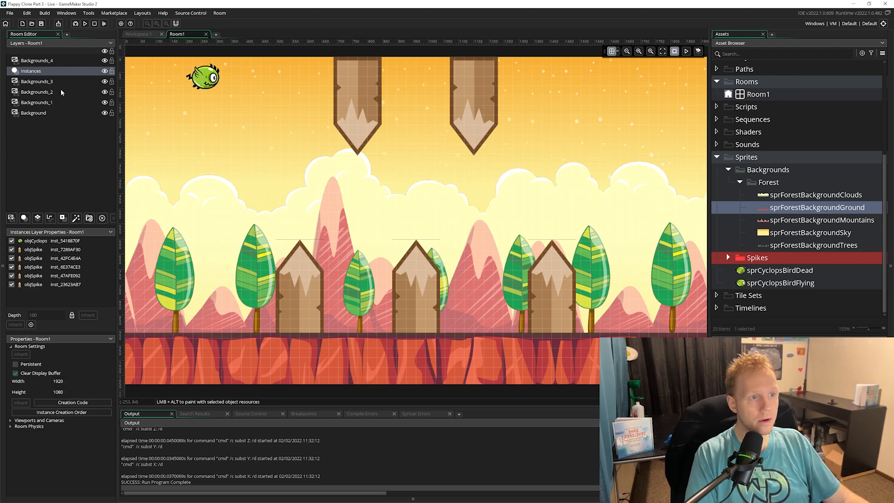
# Step: Enable Horizontal Tile on the Background layer and set its horizontal speed to -0.5
pyautogui.click(60, 114)
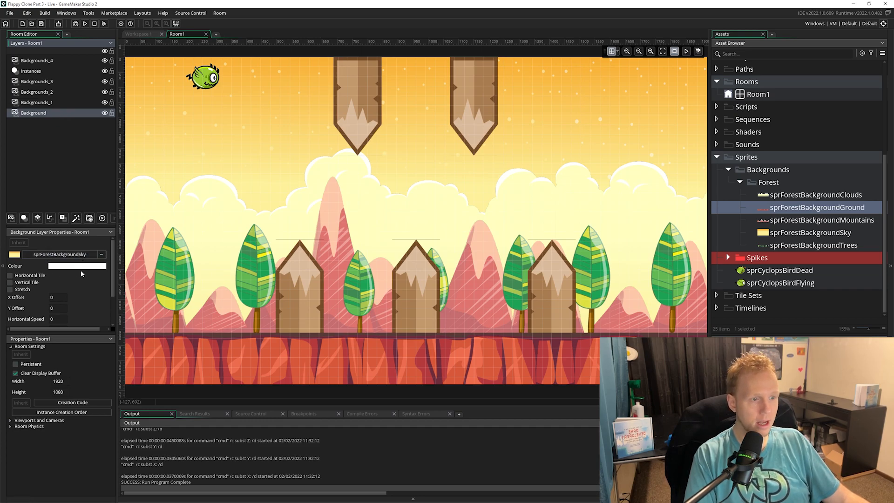
pyautogui.click(42, 276)
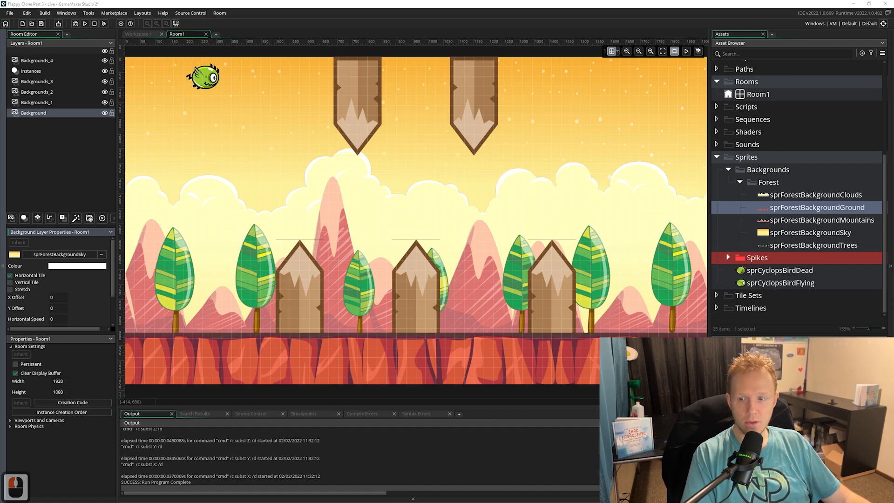
pyautogui.click(63, 319)
pyautogui.moveTo(64, 319); pyautogui.dragTo(38, 312)
pyautogui.write('-0.5')
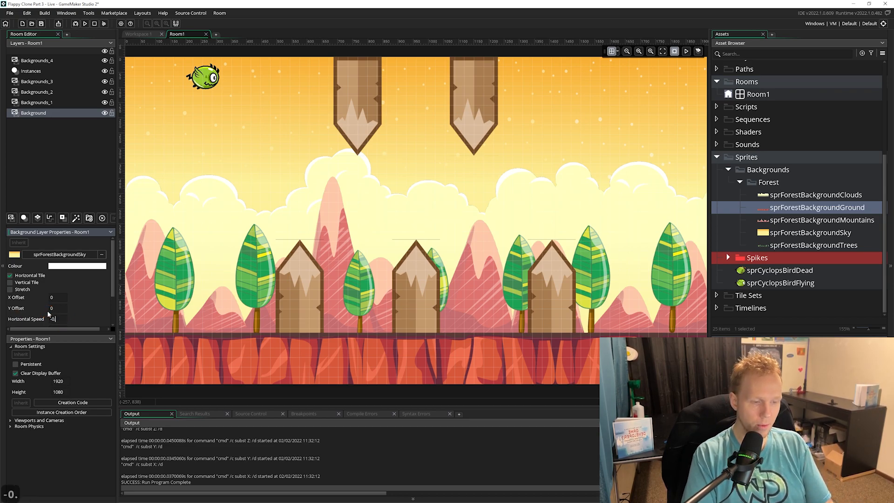
pyautogui.click(92, 306)
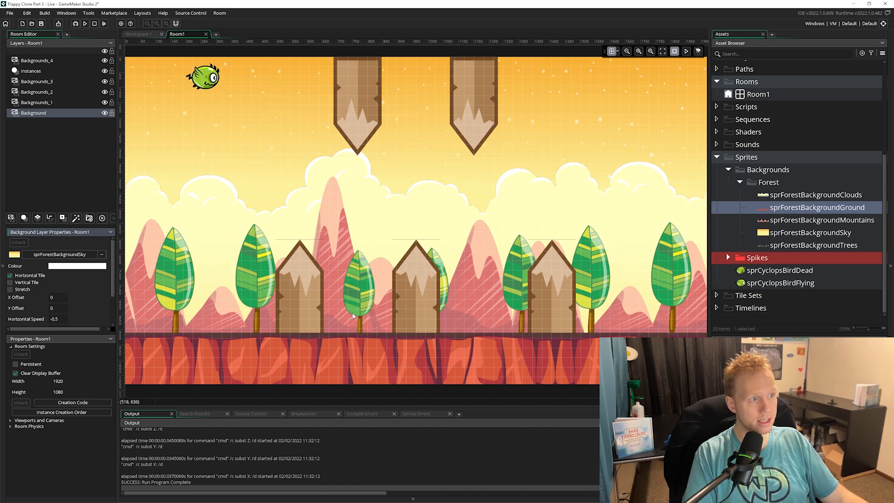
# Step: Play the room animation preview and switch the Background layer's Horizontal Tile off and on again to compare the sky
pyautogui.click(687, 54)
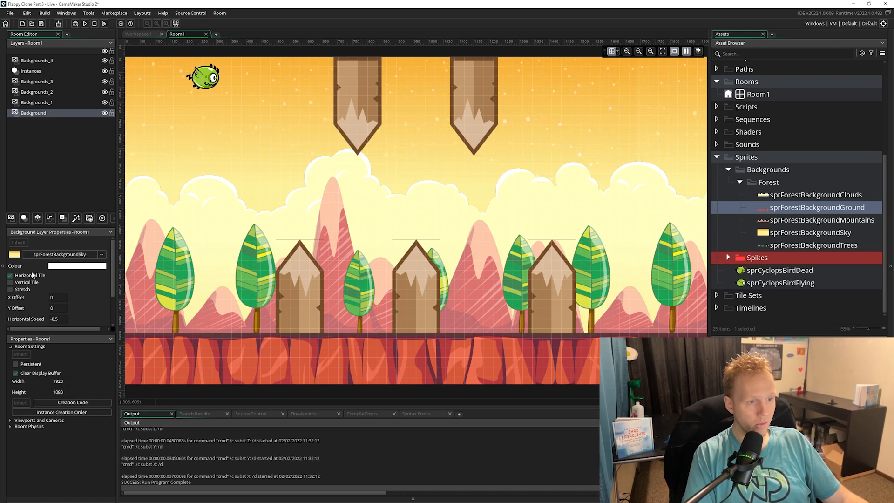
pyautogui.click(33, 275)
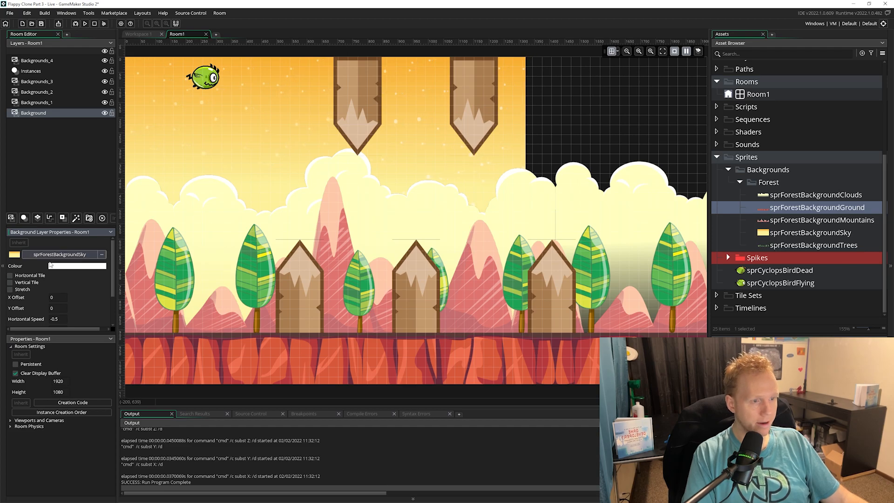
pyautogui.click(10, 275)
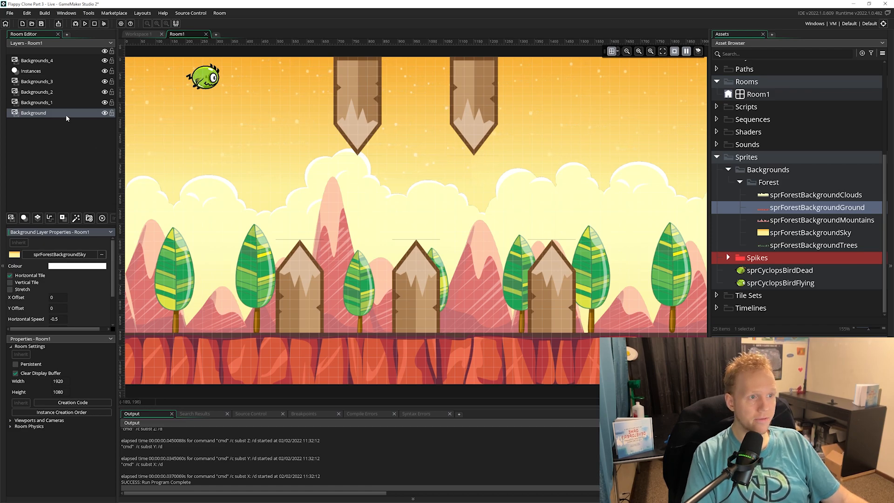
# Step: Enable Horizontal Tile on the Backgrounds_1 clouds layer and set its horizontal speed to -1
pyautogui.click(56, 99)
pyautogui.click(10, 275)
pyautogui.click(52, 320)
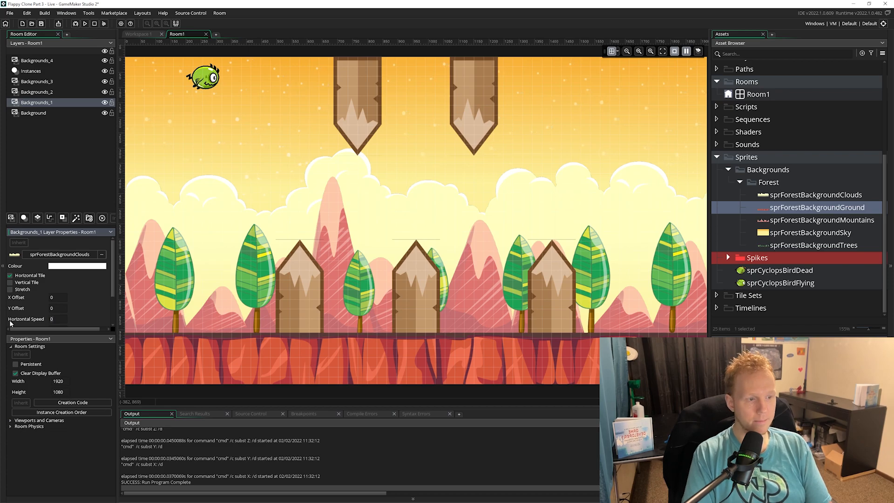
pyautogui.write('-1')
pyautogui.press('Return')
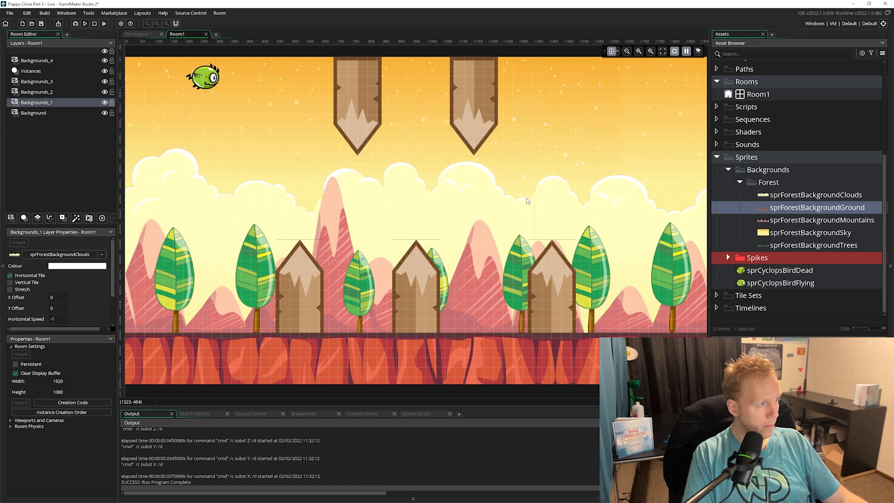
# Step: Open the sprForestBackgroundClouds frame in the image editor at the thin vertical seam between the clouds
pyautogui.doubleClick(766, 198)
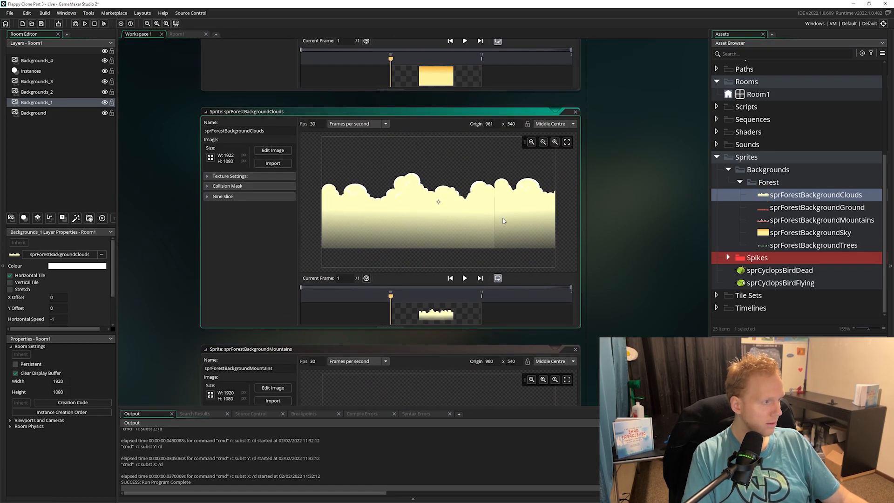
pyautogui.doubleClick(447, 314)
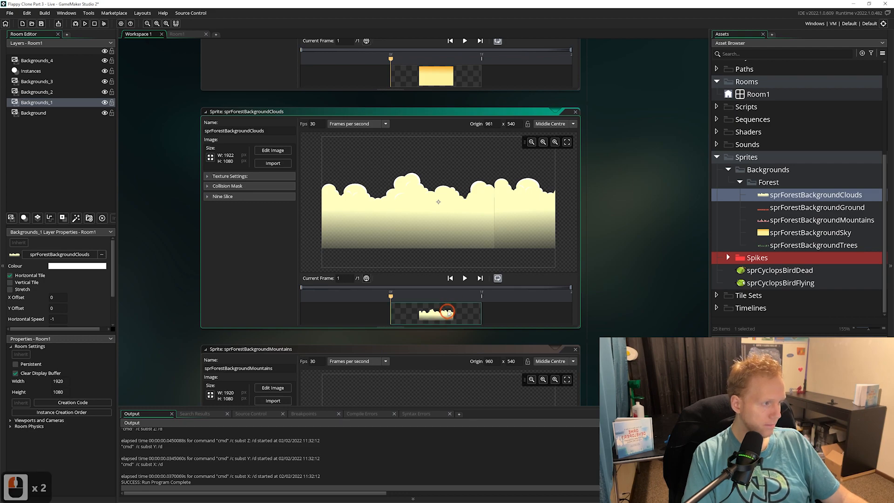
pyautogui.keyDown('ctrl'); pyautogui.scroll(3, 504, 236); pyautogui.keyUp('ctrl')
pyautogui.keyDown('ctrl'); pyautogui.scroll(5, 503, 238); pyautogui.keyUp('ctrl')
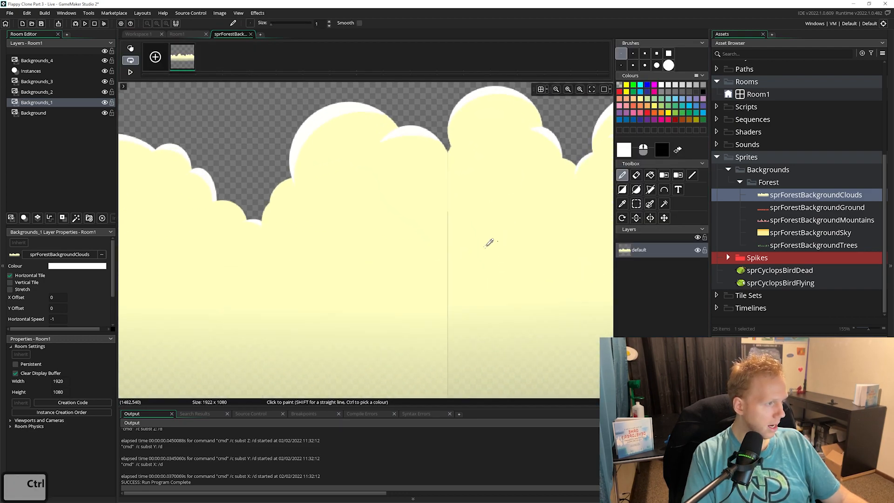
pyautogui.scroll(3, 438, 205)
pyautogui.scroll(2, 438, 205)
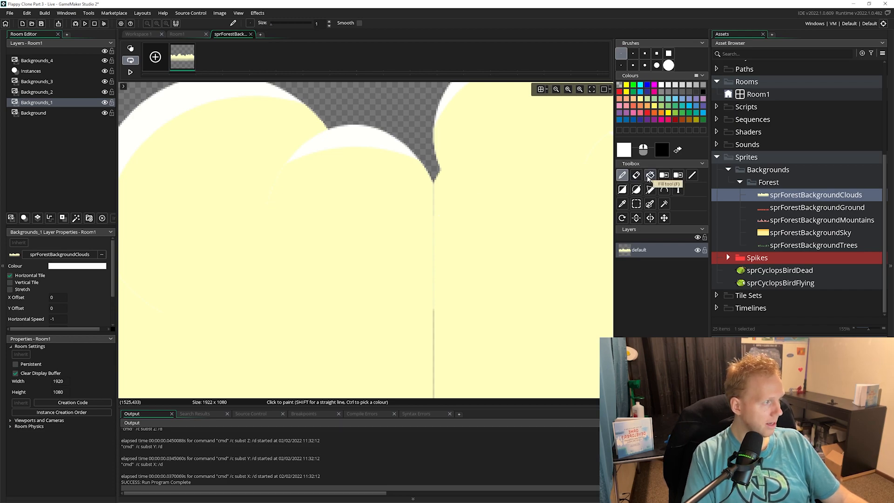
# Step: Paint over the thin vertical seam between the clouds with the sampled cream colour, undoing the last stroke on the semi-transparent gradient
pyautogui.click(622, 204)
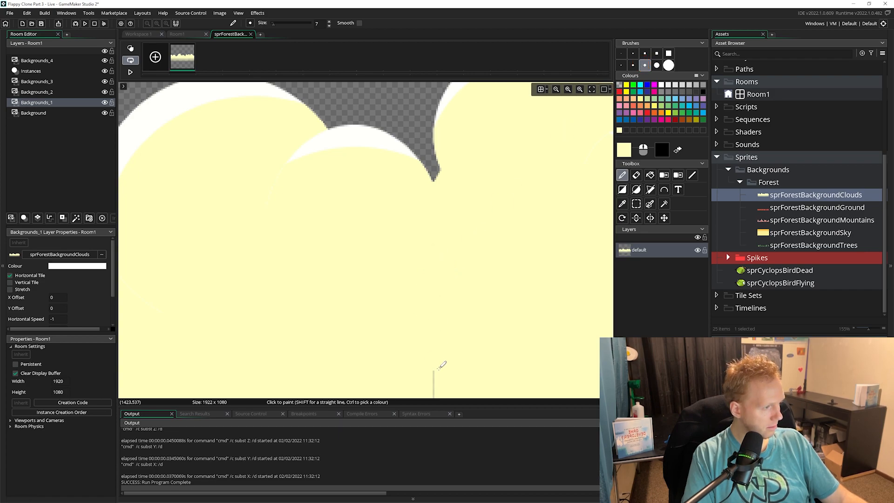
pyautogui.scroll(-3, 447, 326)
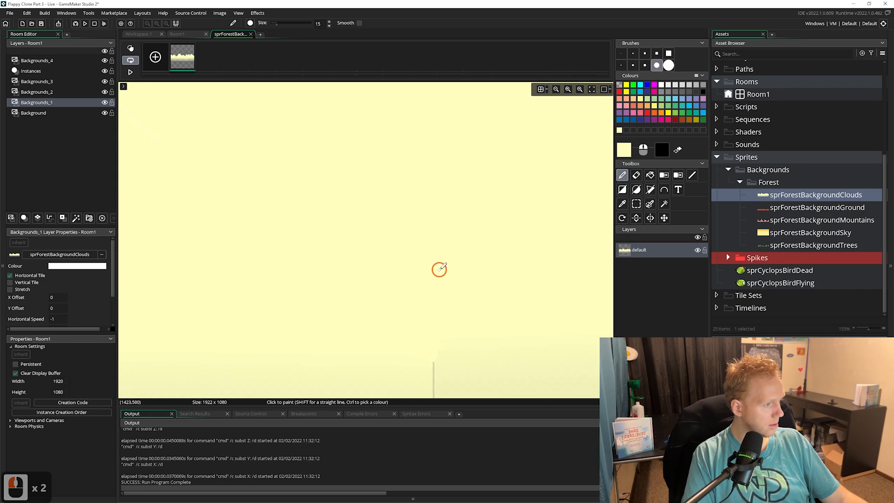
pyautogui.scroll(-2, 439, 269)
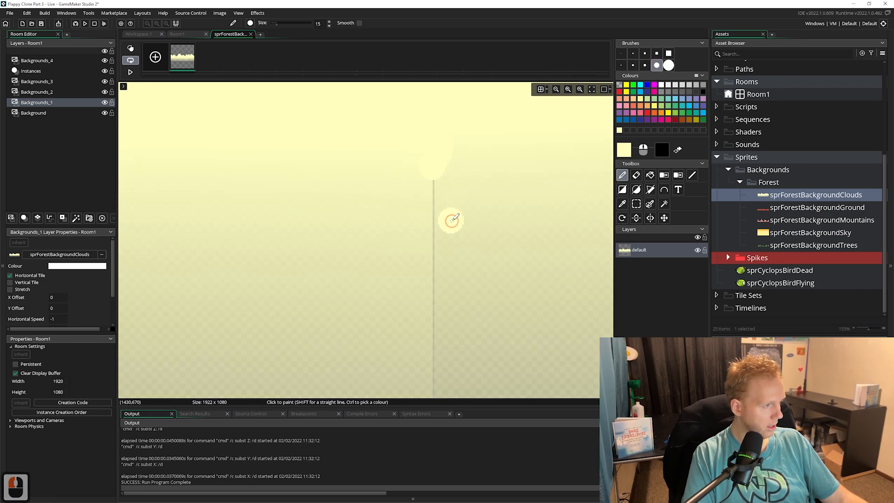
pyautogui.hotkey('ctrl', 'z')
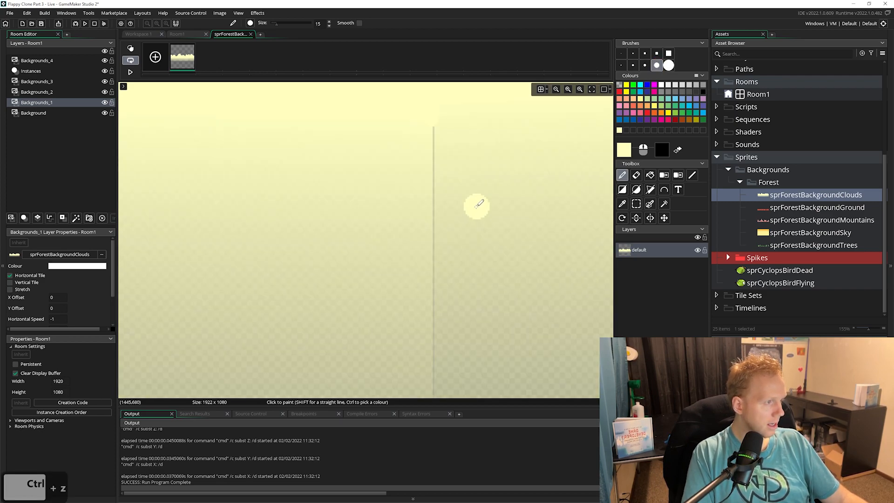
# Step: Examine the seam in the faded lower part of the clouds sprite at several magnifications, and close its editors to return to Room1
pyautogui.scroll(-7, 477, 207)
pyautogui.scroll(7, 470, 210)
pyautogui.scroll(3, 472, 210)
pyautogui.keyDown('ctrl'); pyautogui.scroll(-5, 469, 223); pyautogui.keyUp('ctrl')
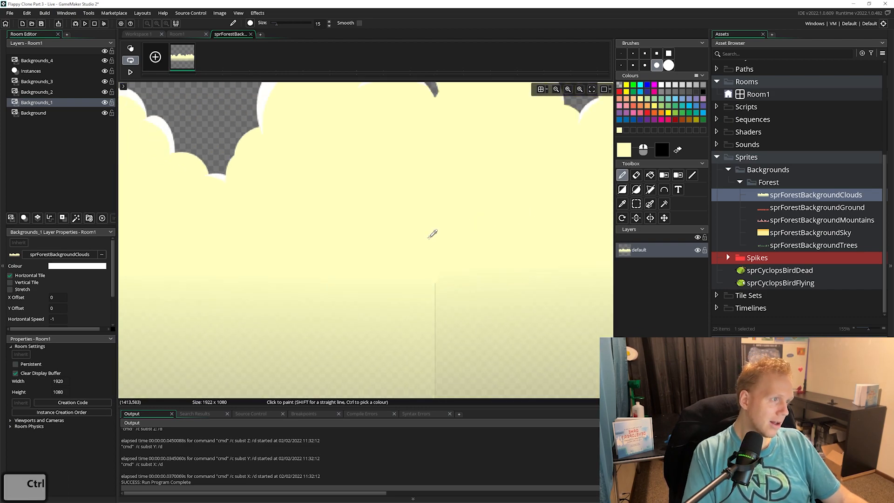
pyautogui.keyDown('ctrl'); pyautogui.scroll(3, 458, 230); pyautogui.keyUp('ctrl')
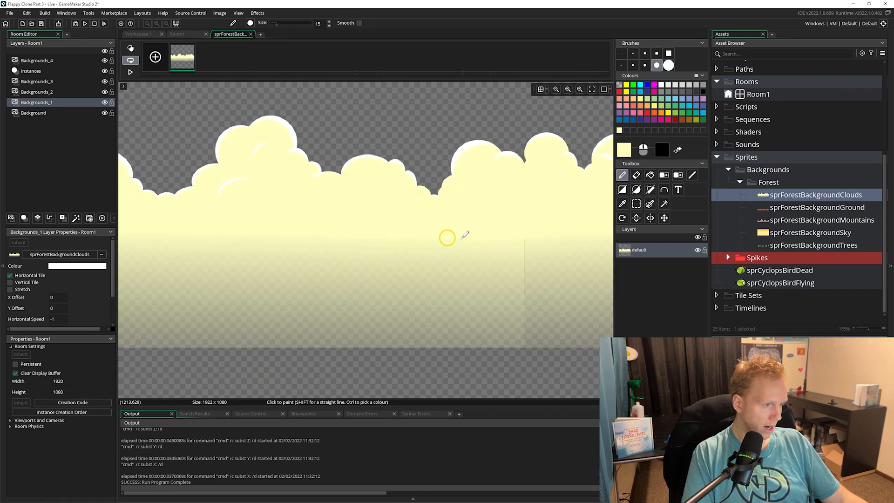
pyautogui.keyDown('ctrl'); pyautogui.scroll(-4, 319, 221); pyautogui.keyUp('ctrl')
pyautogui.keyDown('ctrl'); pyautogui.scroll(-1, 321, 225); pyautogui.keyUp('ctrl')
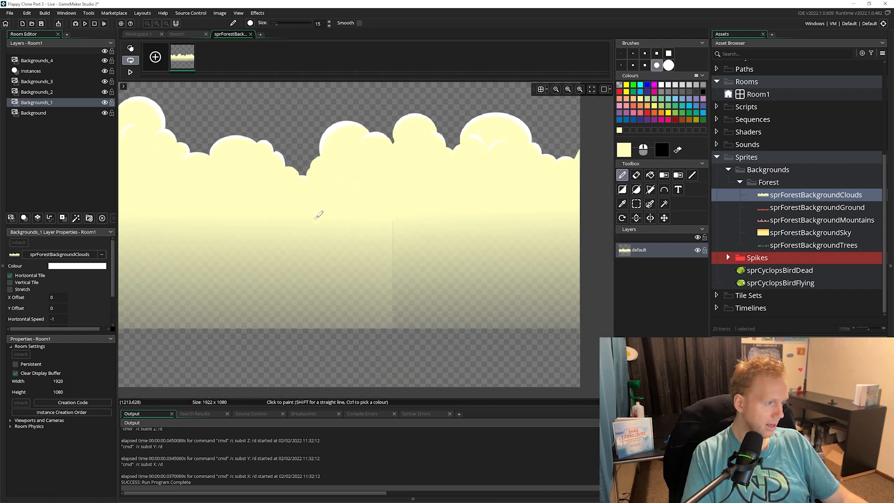
pyautogui.keyDown('ctrl'); pyautogui.scroll(2, 473, 210); pyautogui.keyUp('ctrl')
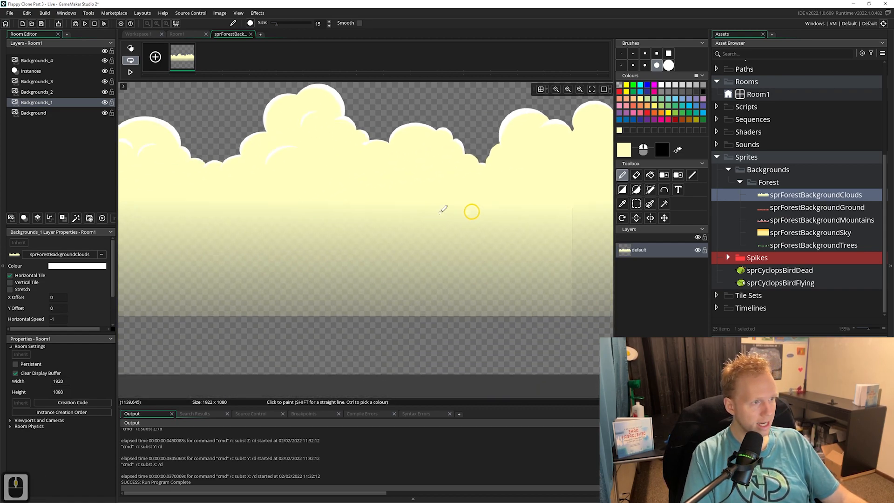
pyautogui.keyDown('ctrl'); pyautogui.scroll(-3, 461, 208); pyautogui.keyUp('ctrl')
pyautogui.keyDown('ctrl'); pyautogui.scroll(2, 507, 240); pyautogui.keyUp('ctrl')
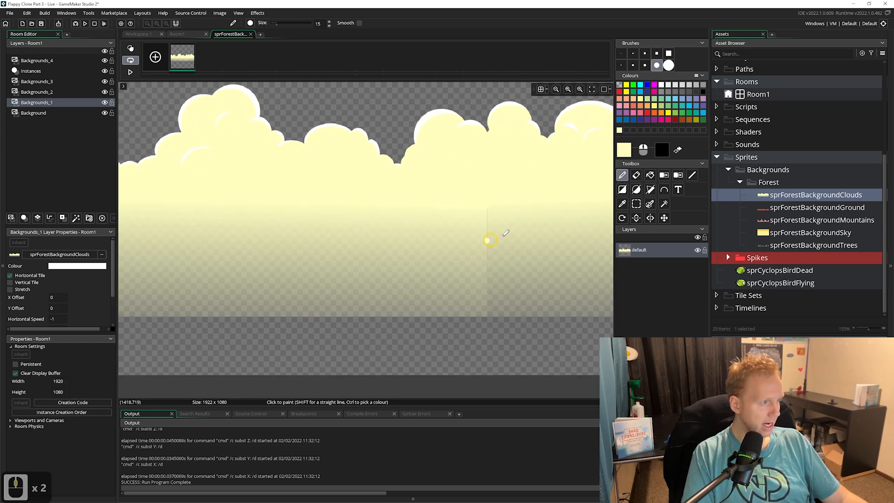
pyautogui.scroll(1, 354, 163)
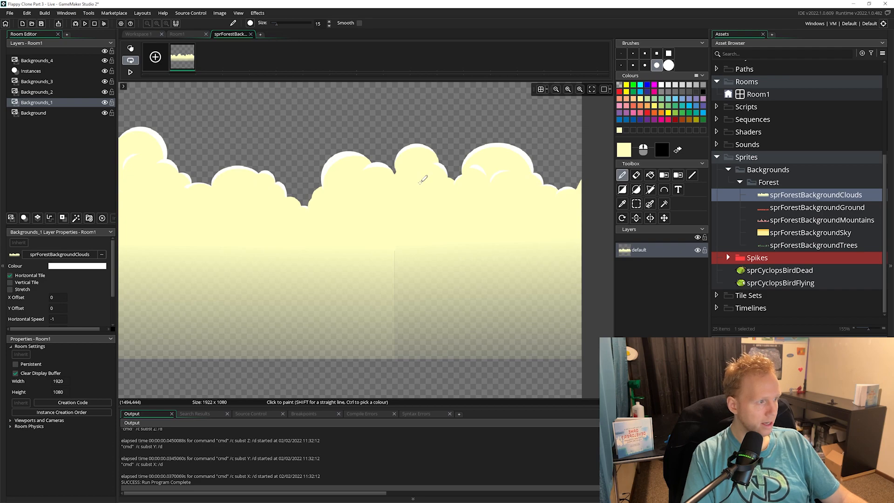
pyautogui.scroll(3, 410, 200)
pyautogui.scroll(-2, 397, 247)
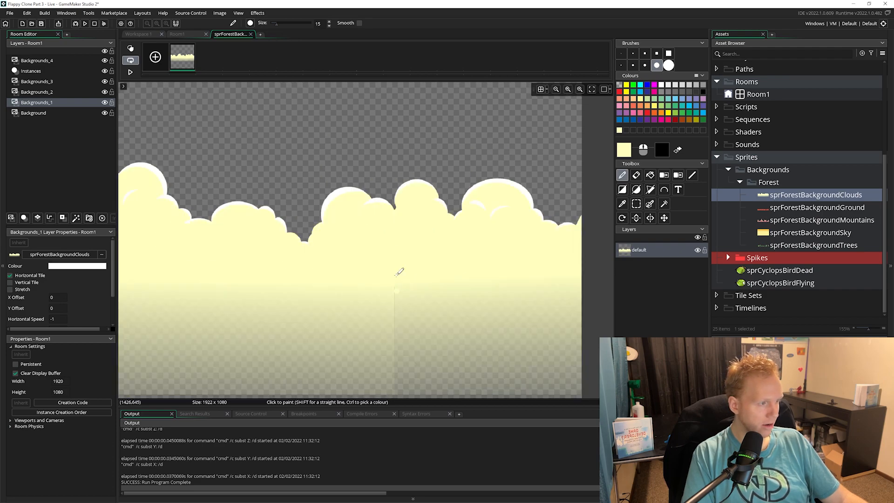
pyautogui.click(250, 34)
pyautogui.click(196, 37)
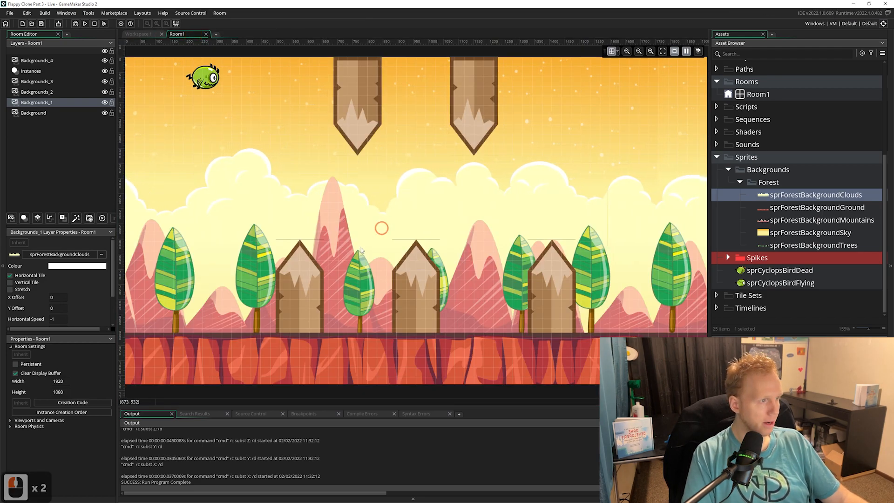
# Step: Enable Horizontal Tile on the Backgrounds_2 mountains layer and set its horizontal speed to -1.5
pyautogui.click(67, 113)
pyautogui.click(63, 99)
pyautogui.click(62, 92)
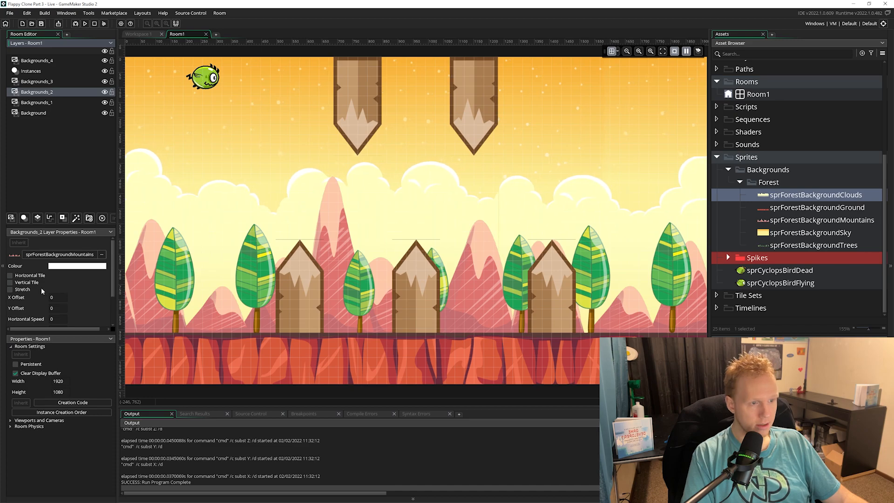
pyautogui.click(38, 276)
pyautogui.scroll(-1, 65, 284)
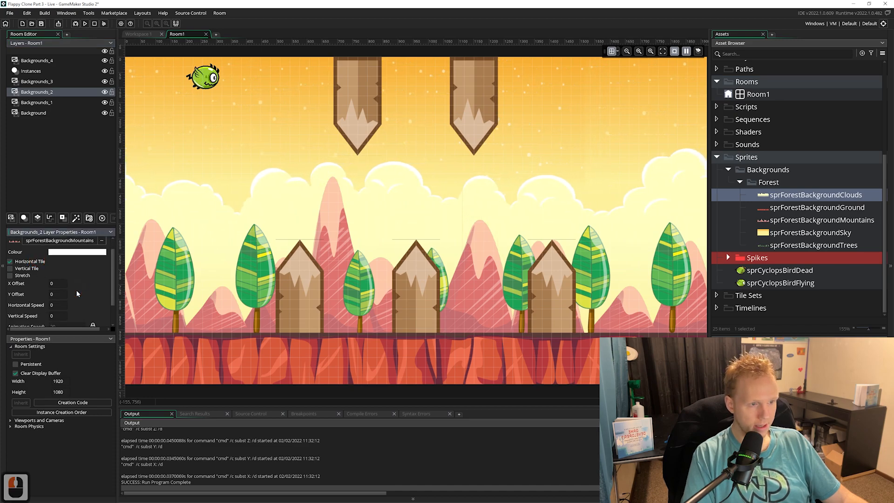
pyautogui.write('-1.5')
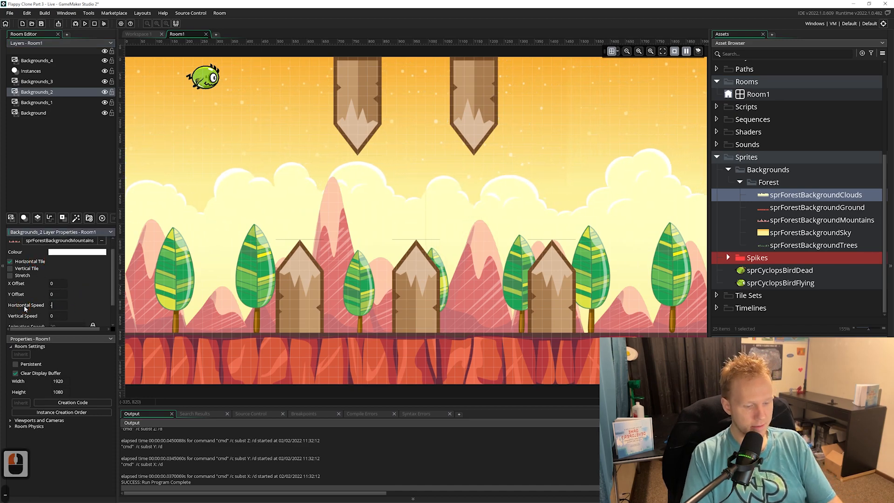
pyautogui.press('Return')
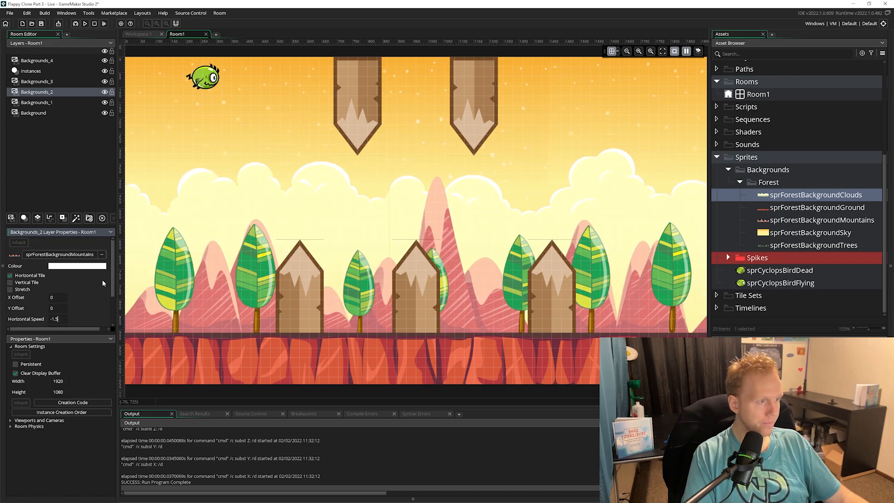
pyautogui.scroll(1, 102, 279)
# Step: Enable Horizontal Tile on the Backgrounds_3 trees layer and set its horizontal speed to -2
pyautogui.click(44, 81)
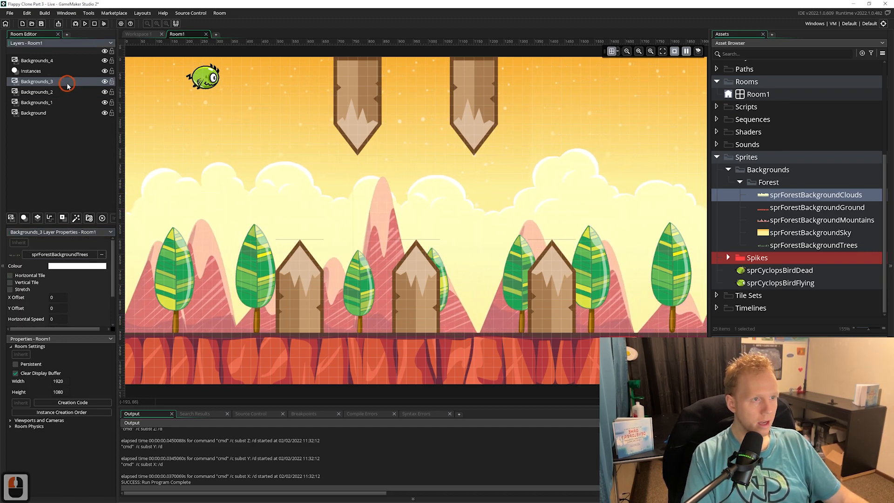
pyautogui.click(45, 276)
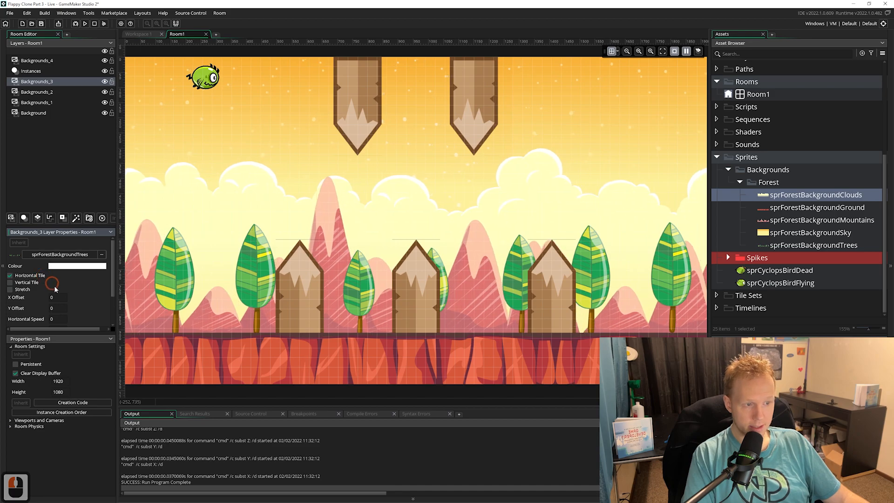
pyautogui.write('-2')
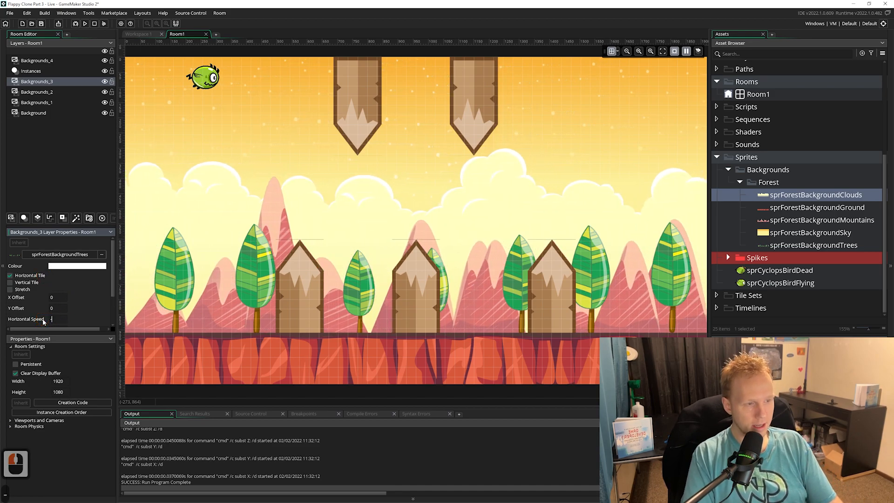
pyautogui.press('Return')
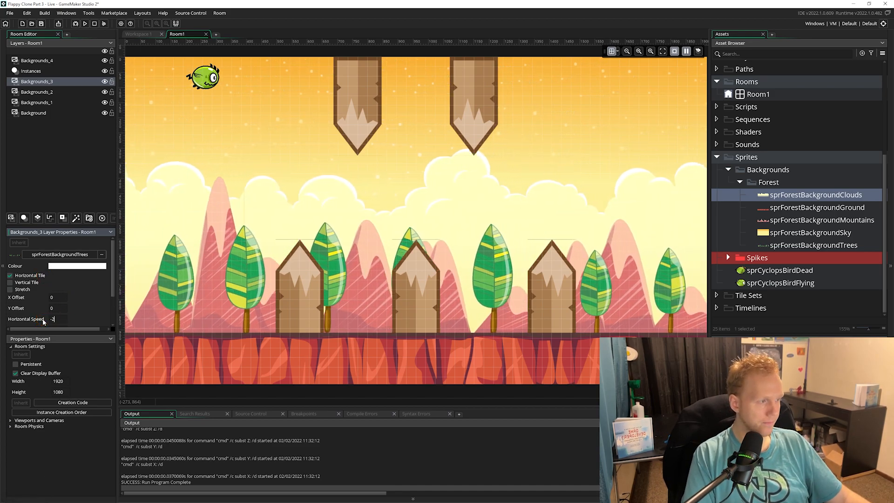
# Step: Set the Backgrounds_4 ground layer's horizontal speed to -3.5 and enable Horizontal Tile on it
pyautogui.click(55, 60)
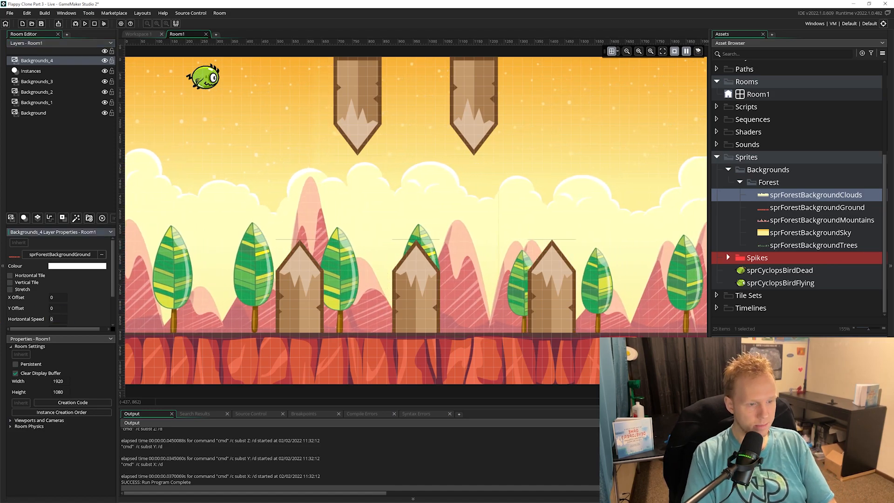
pyautogui.write('-3.5')
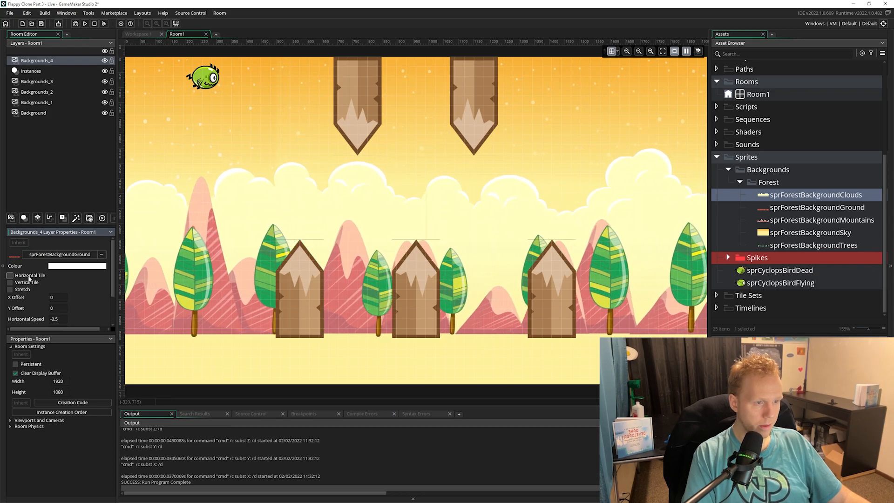
pyautogui.click(28, 275)
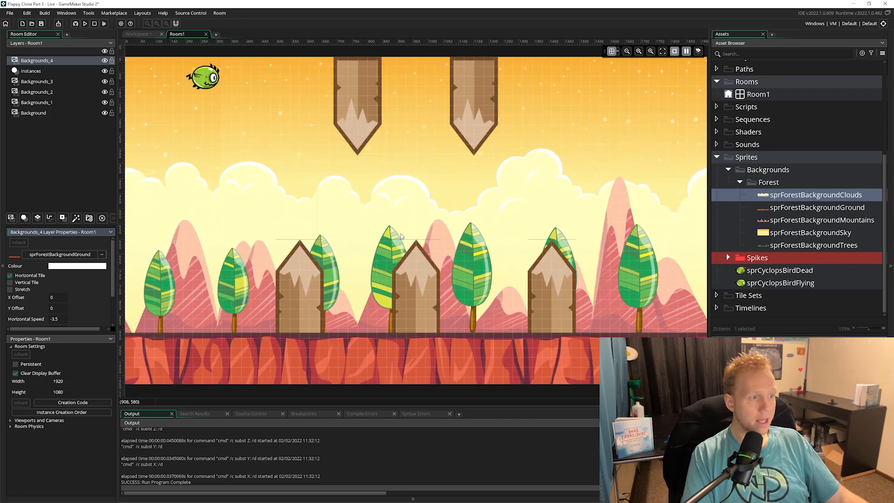
# Step: Run the game, flap the bird between the spikes to check the scrolling parallax background, and close the game window
pyautogui.press('F5')
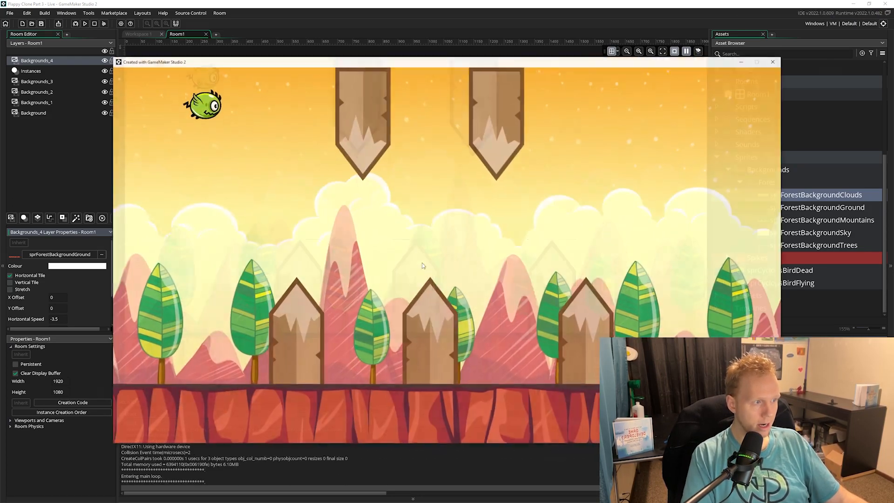
pyautogui.press('space')
pyautogui.press('space')
pyautogui.press('space')
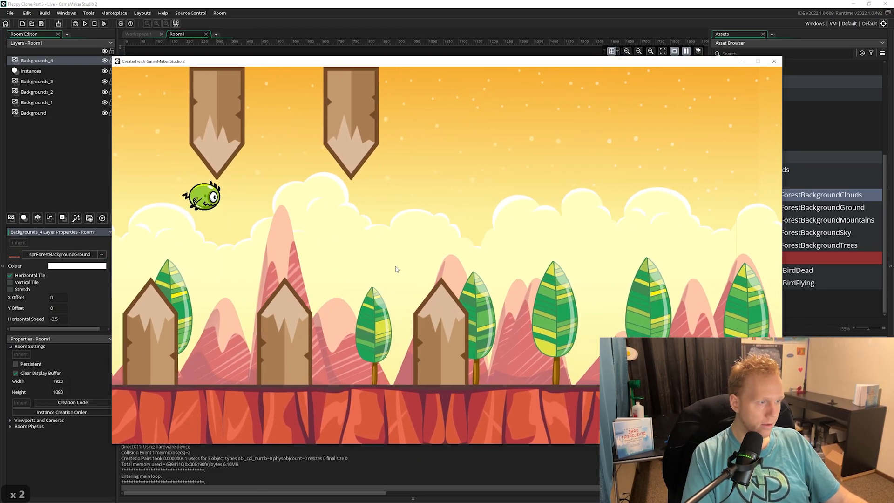
pyautogui.press('space')
pyautogui.press('space')
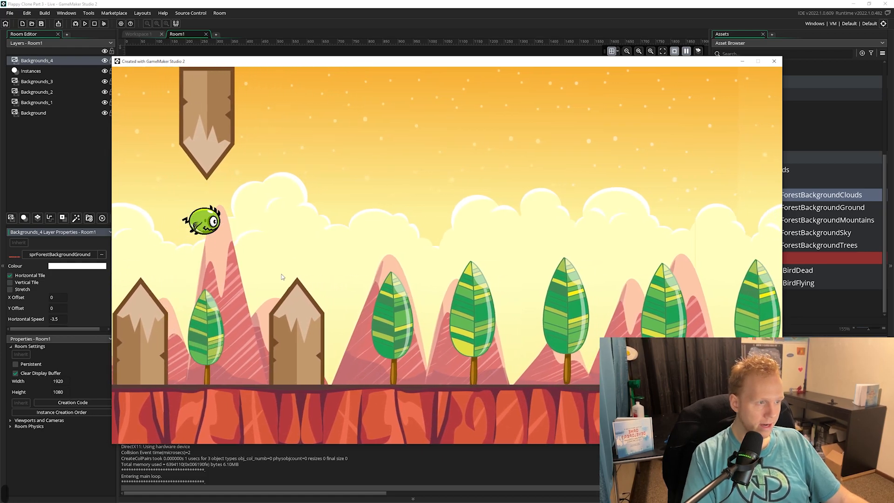
pyautogui.press('space')
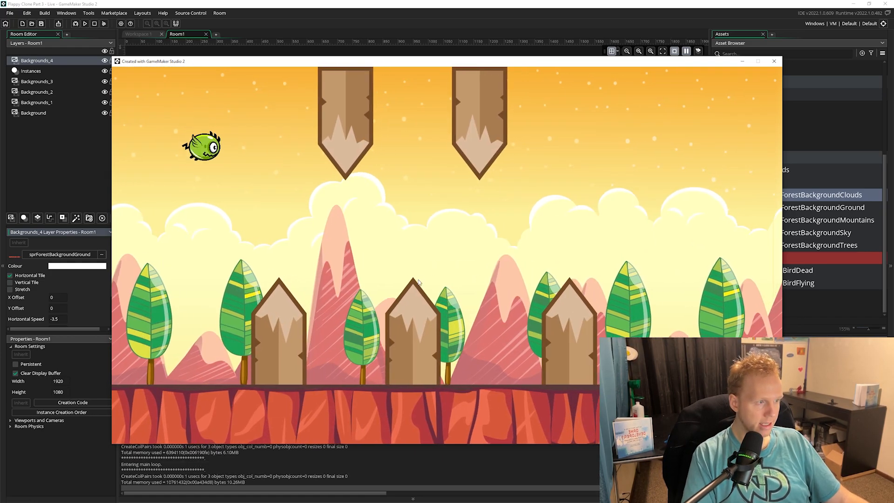
pyautogui.press('space')
pyautogui.press('space')
pyautogui.press('space')
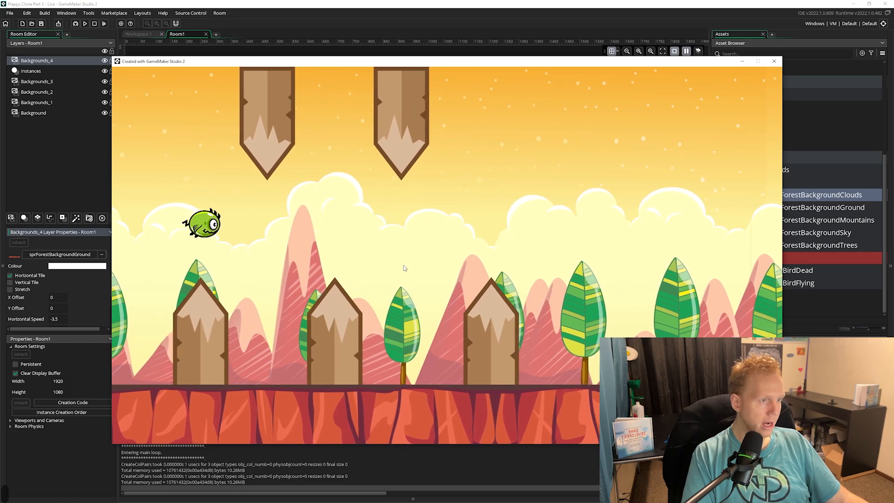
pyautogui.press('space')
pyautogui.press('space')
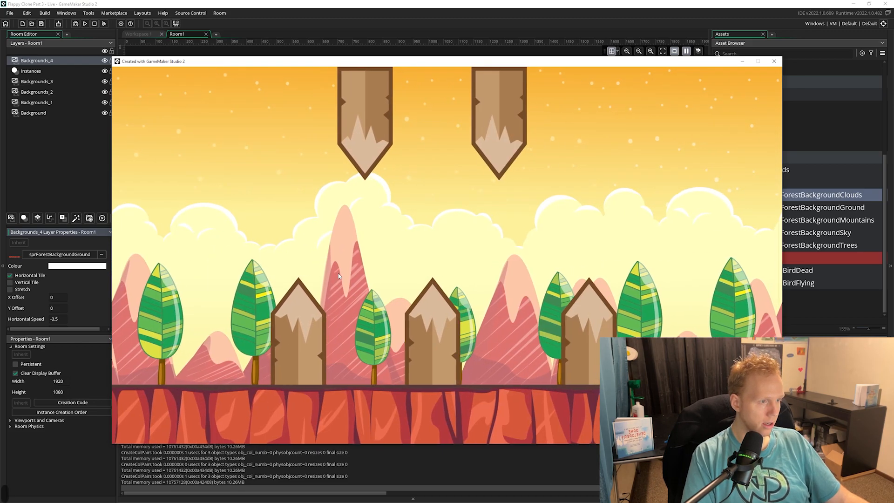
pyautogui.press('space')
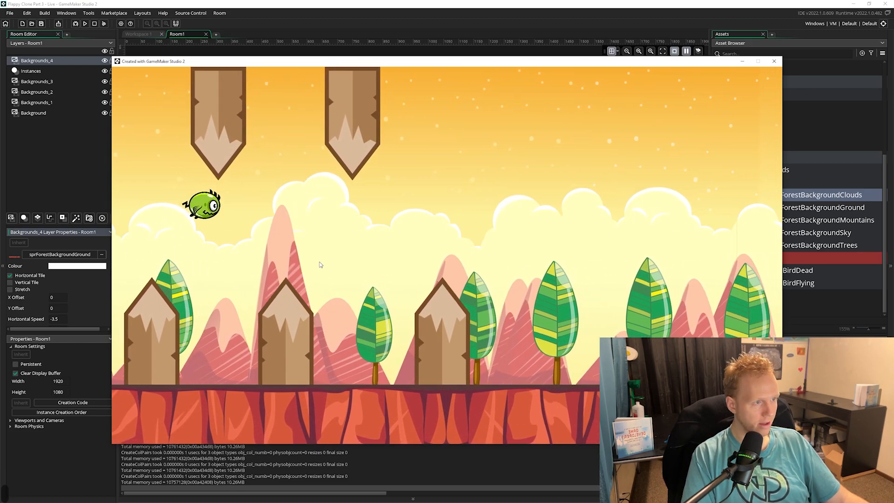
pyautogui.press('space')
pyautogui.press('space')
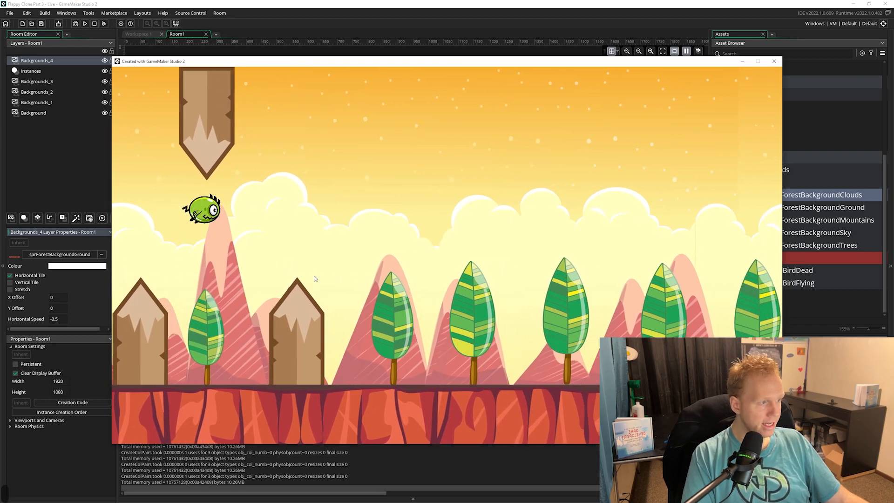
pyautogui.press('space')
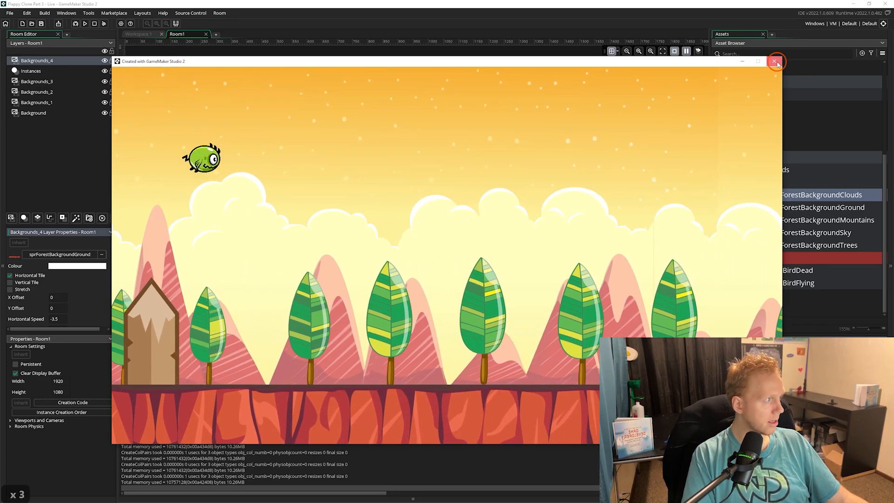
pyautogui.click(774, 61)
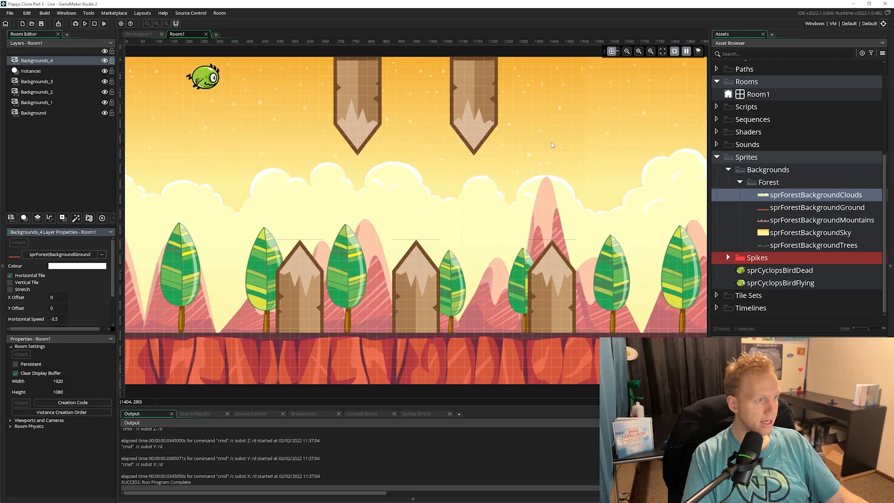
# Step: Stop the room's animation preview and select the Backgrounds_4 ground layer
pyautogui.click(686, 52)
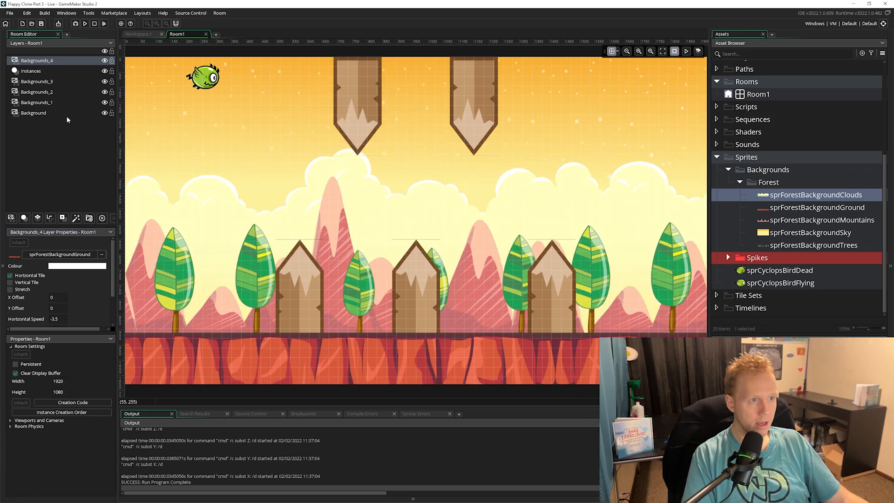
pyautogui.click(45, 62)
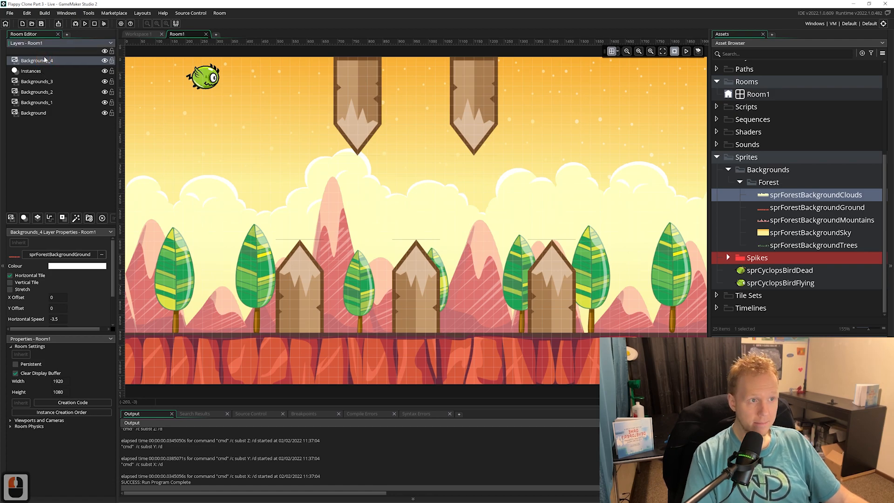
# Step: Rename the Background layer as Sky and the Backgrounds_1 layer as Clouds
pyautogui.click(34, 114)
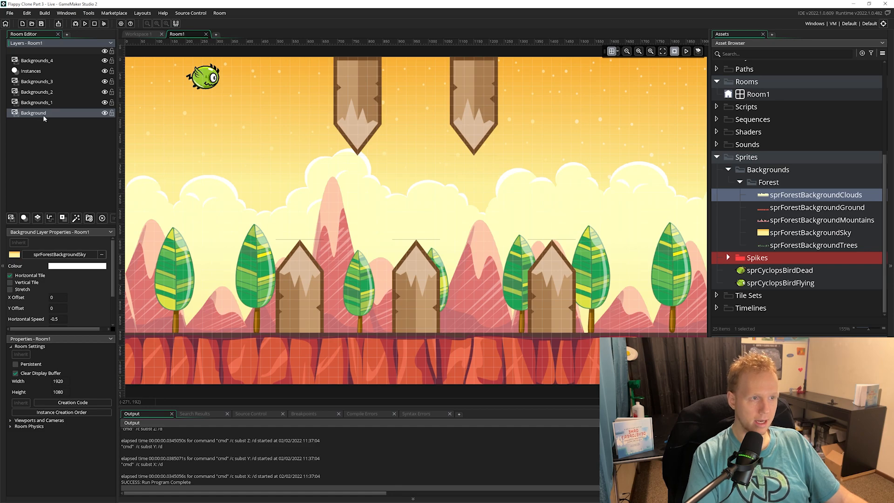
pyautogui.press('F2')
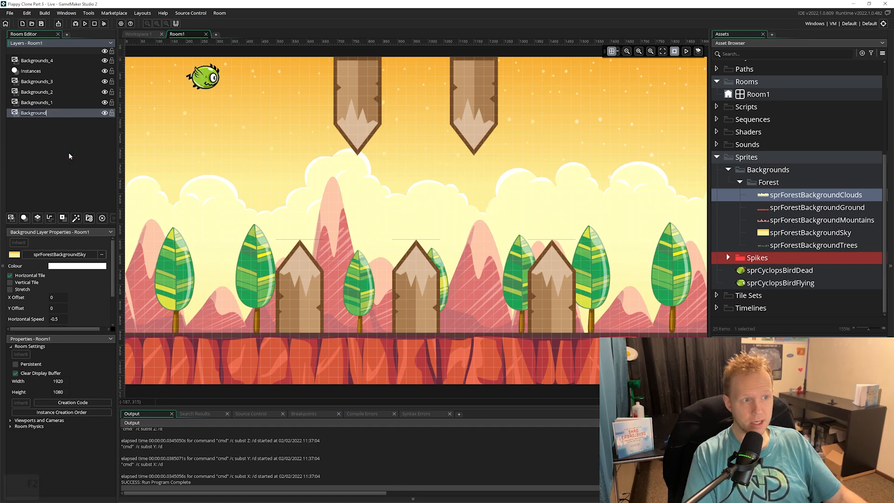
pyautogui.write('Sky')
pyautogui.press('Return')
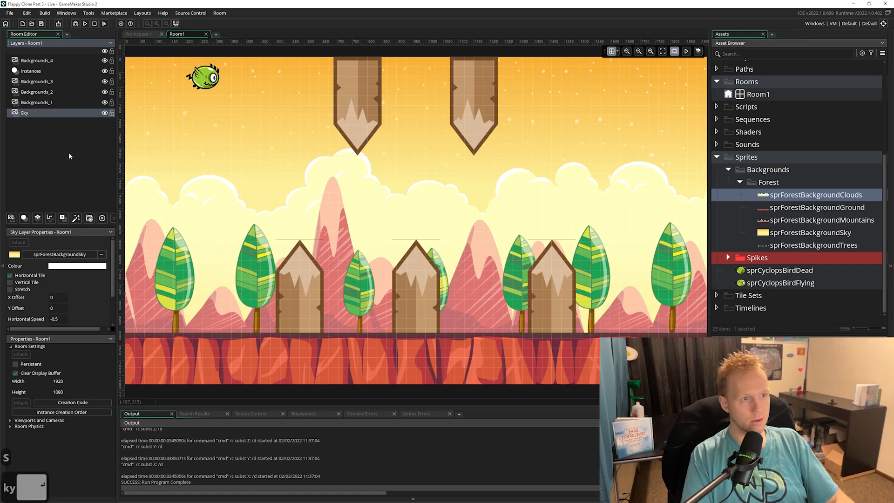
pyautogui.click(47, 103)
pyautogui.press('F2')
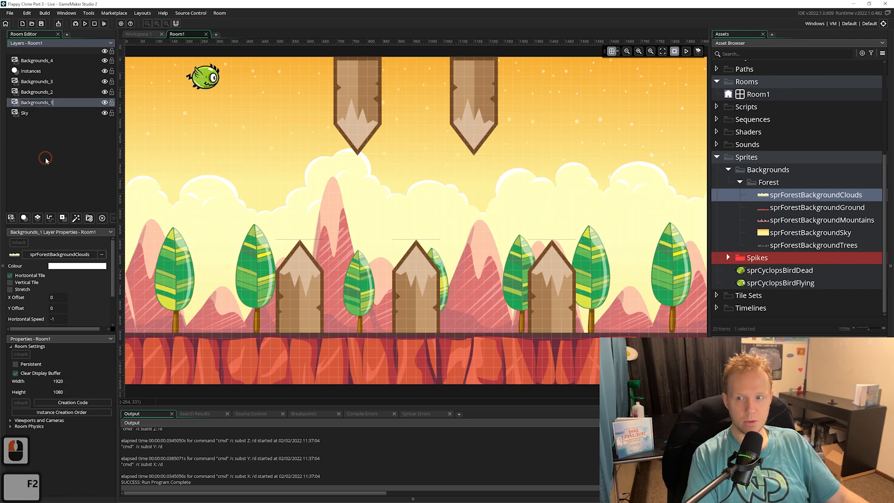
pyautogui.write('Clouds')
pyautogui.press('Return')
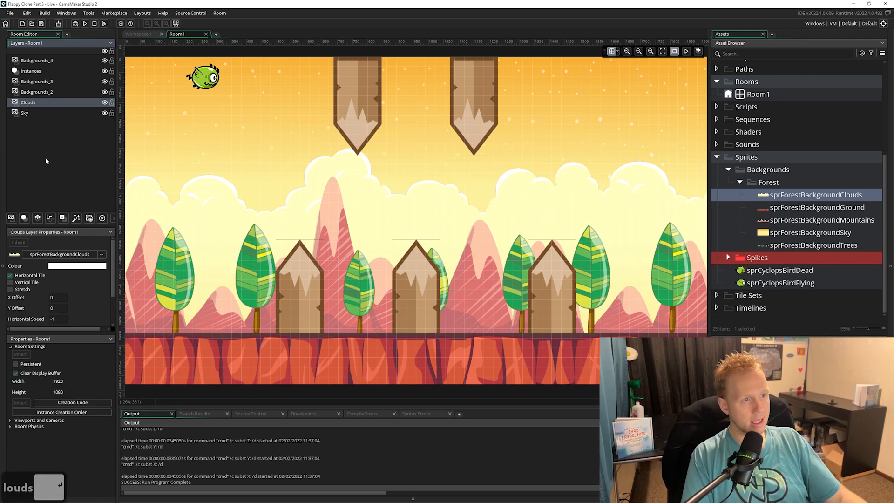
# Step: Rename the Backgrounds_2 layer as Mountains and the Backgrounds_3 layer as Trees
pyautogui.click(37, 92)
pyautogui.press('F2')
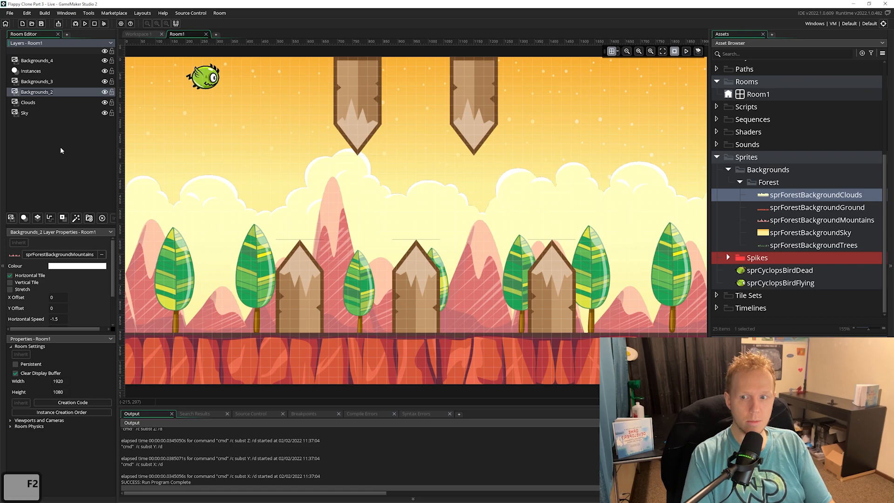
pyautogui.write('Mountains')
pyautogui.press('Return')
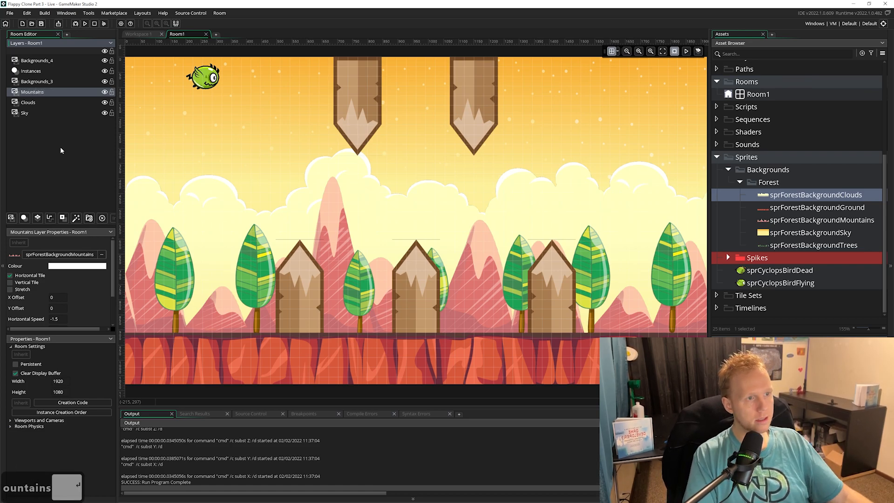
pyautogui.click(46, 82)
pyautogui.press('F2')
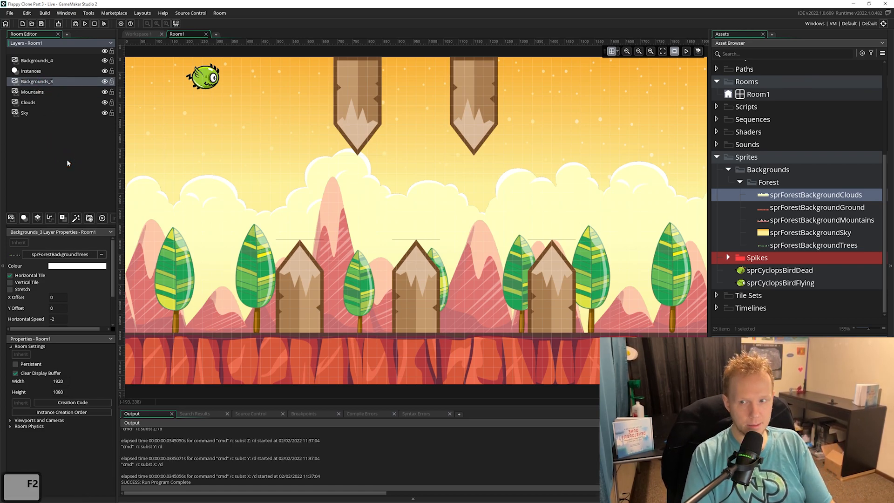
pyautogui.write('Trees')
pyautogui.press('Return')
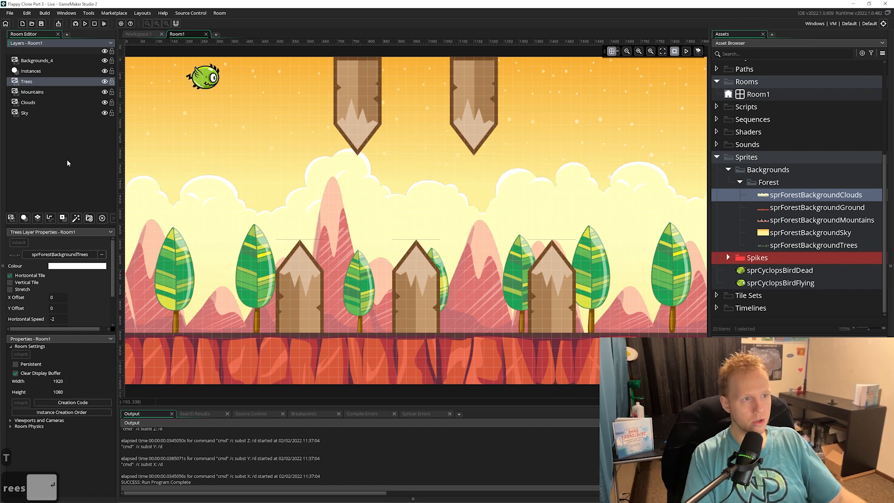
# Step: Rename the Backgrounds_4 layer as Ground
pyautogui.click(37, 61)
pyautogui.press('F2')
pyautogui.write('Ground')
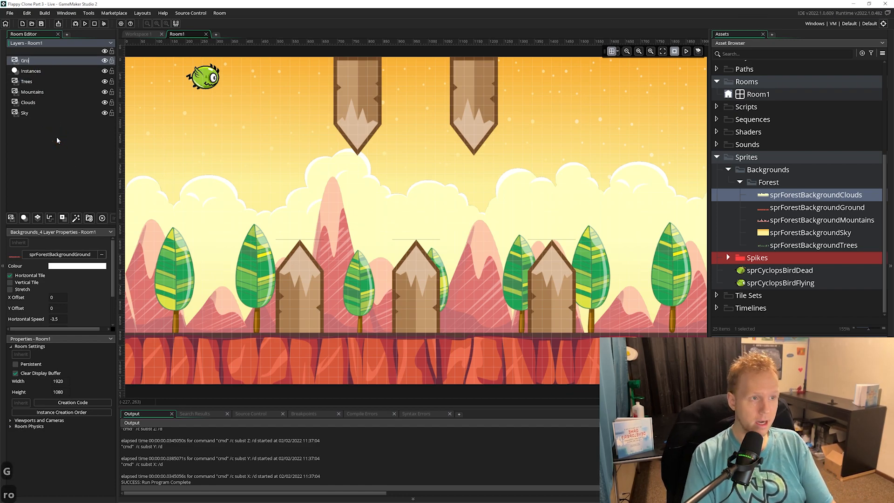
pyautogui.press('Return')
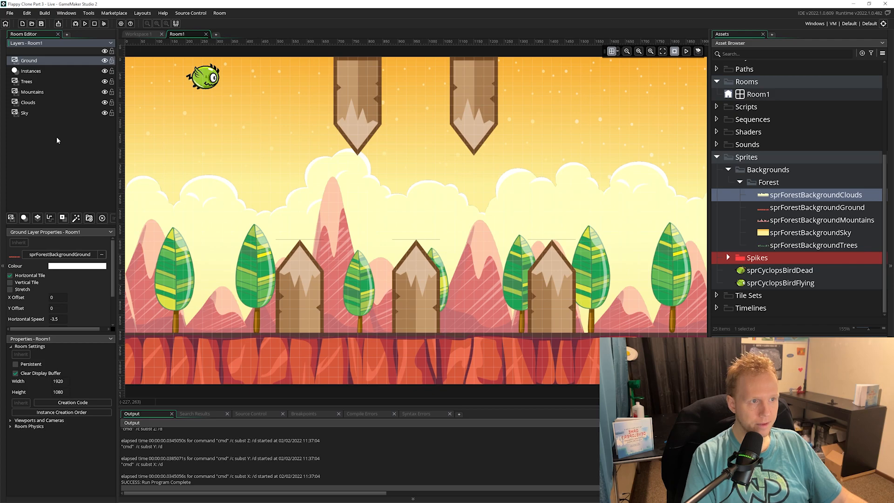
# Step: Go through the Sky, Clouds, Mountains, Trees and Ground layers to compare their horizontal speeds and tiling settings
pyautogui.click(39, 112)
pyautogui.click(38, 102)
pyautogui.click(36, 91)
pyautogui.click(37, 77)
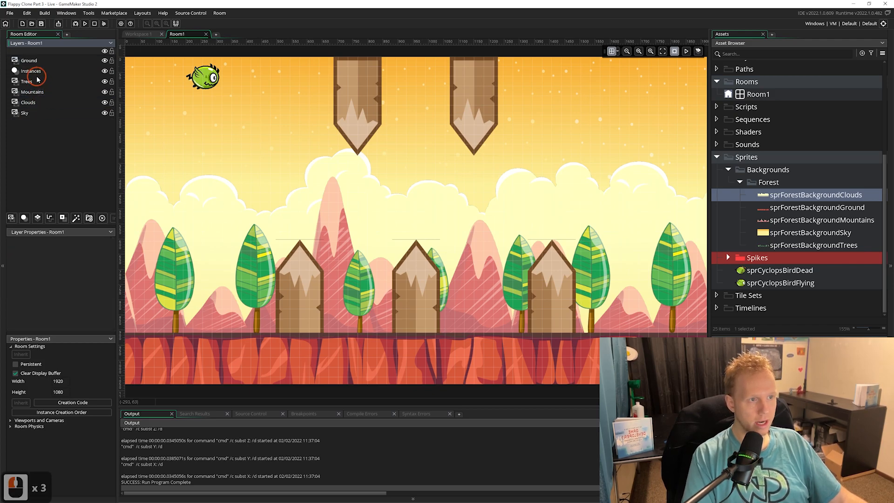
pyautogui.click(35, 84)
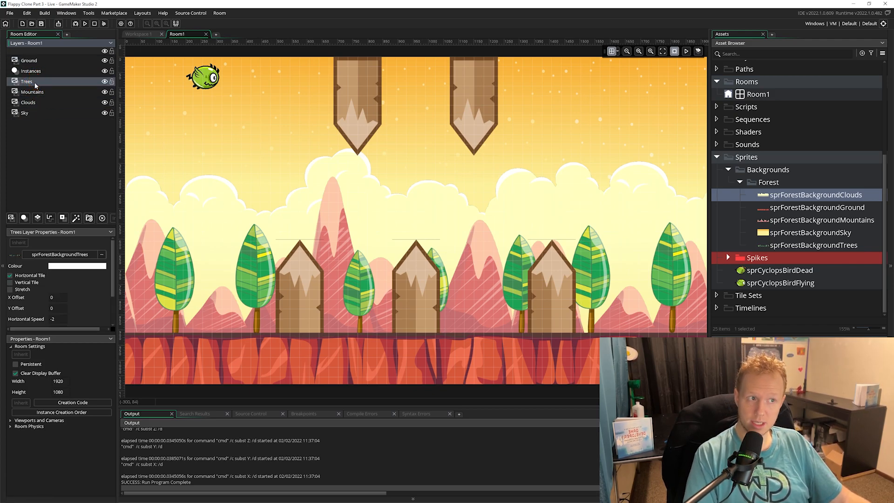
pyautogui.click(30, 60)
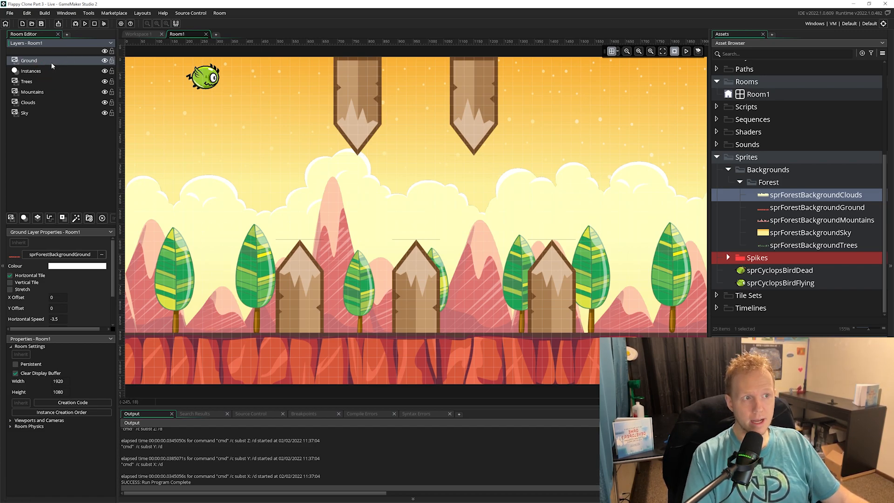
pyautogui.click(42, 91)
pyautogui.click(42, 85)
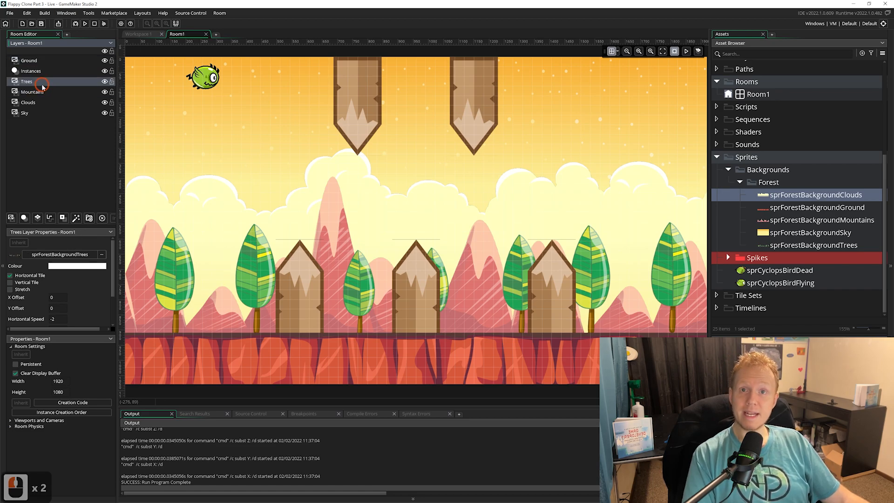